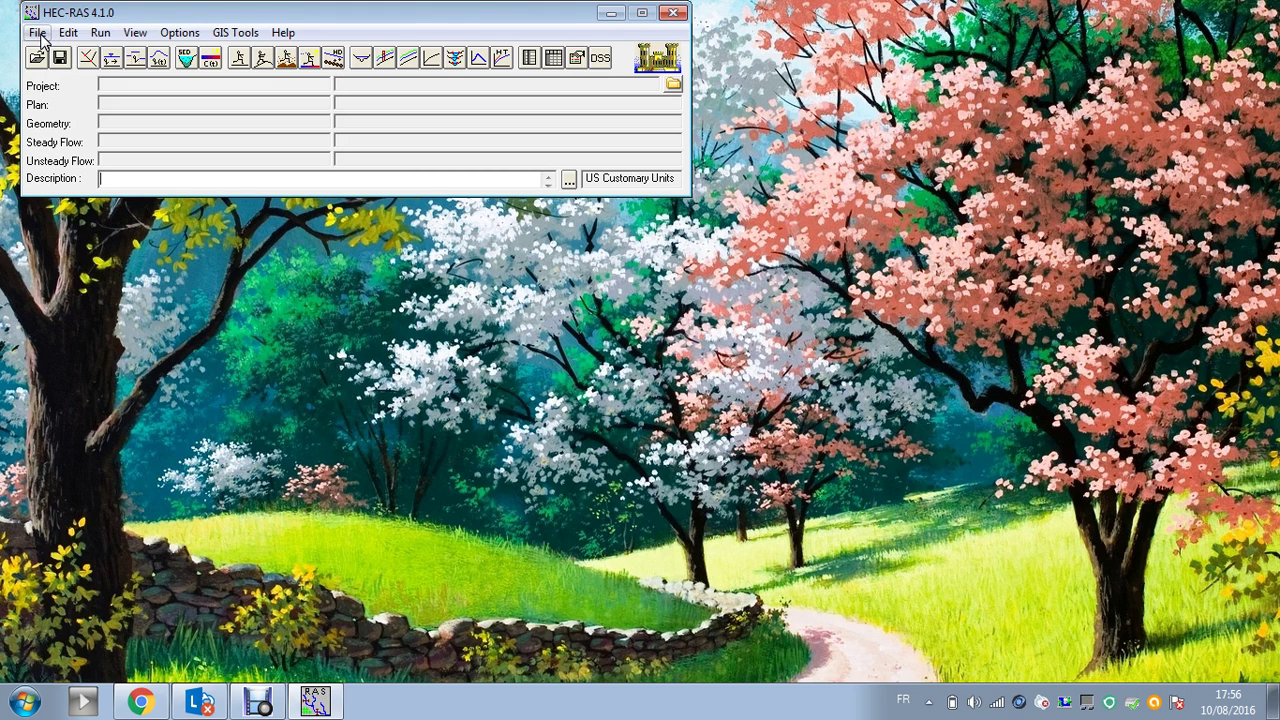
- Create a new project titled PROJET with the file name PROJET.prj in the Documents folder
left_click(38, 33)
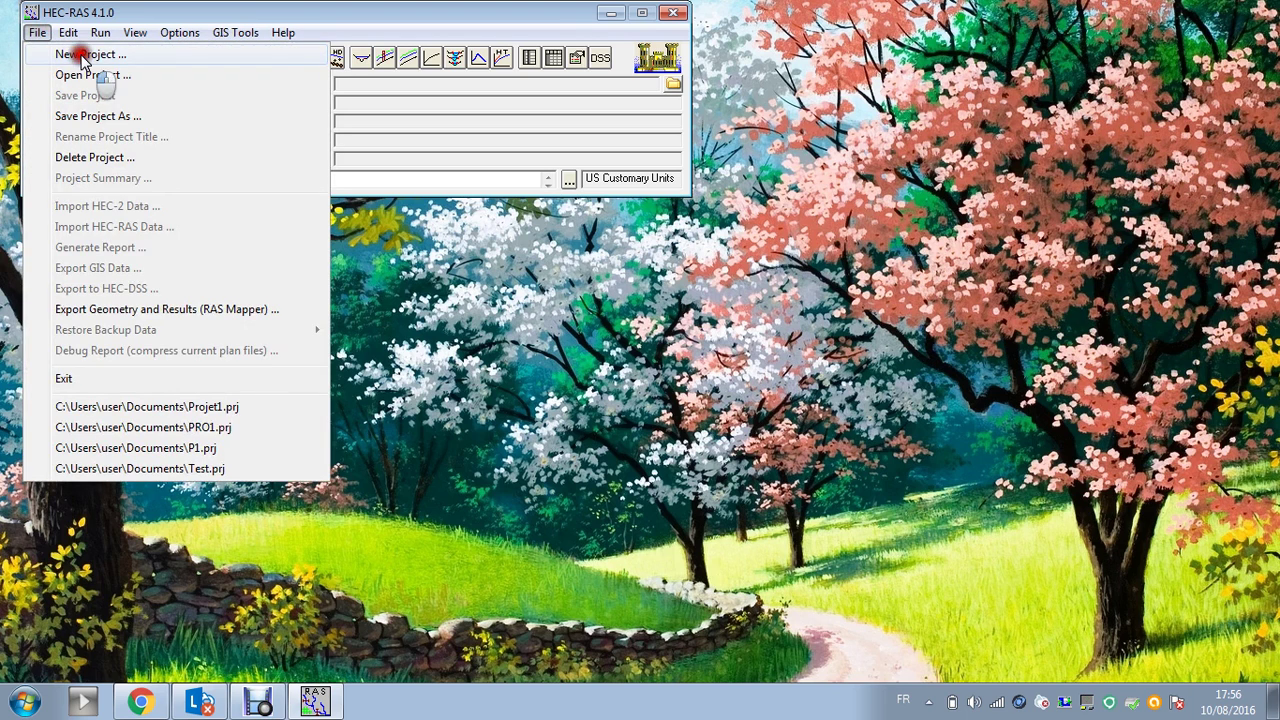
left_click(82, 56)
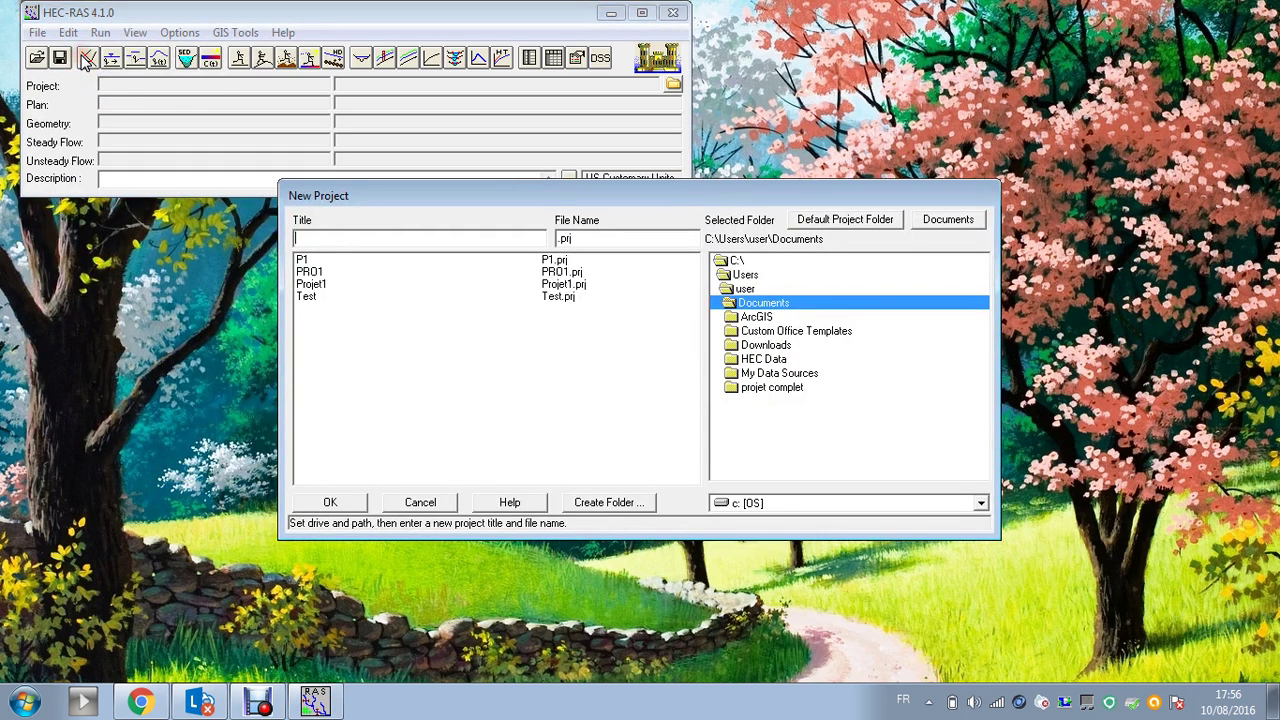
left_click(338, 238)
type("PROJET")
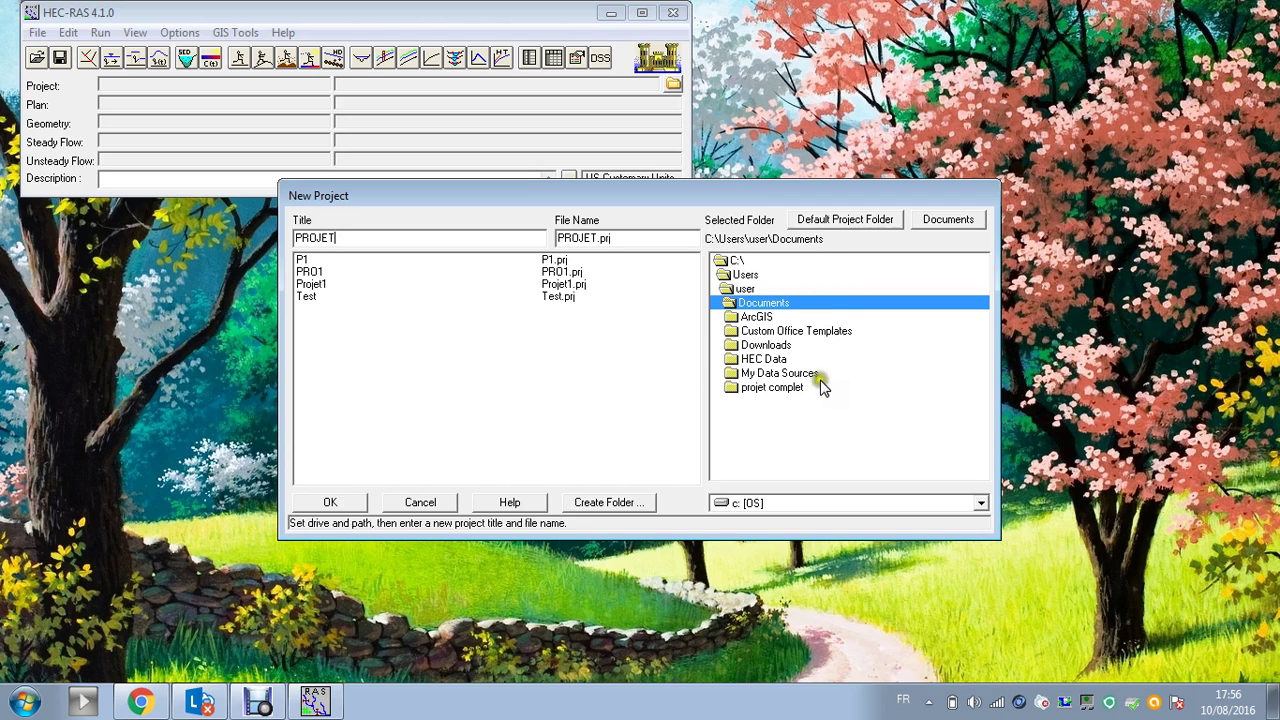
left_click(332, 503)
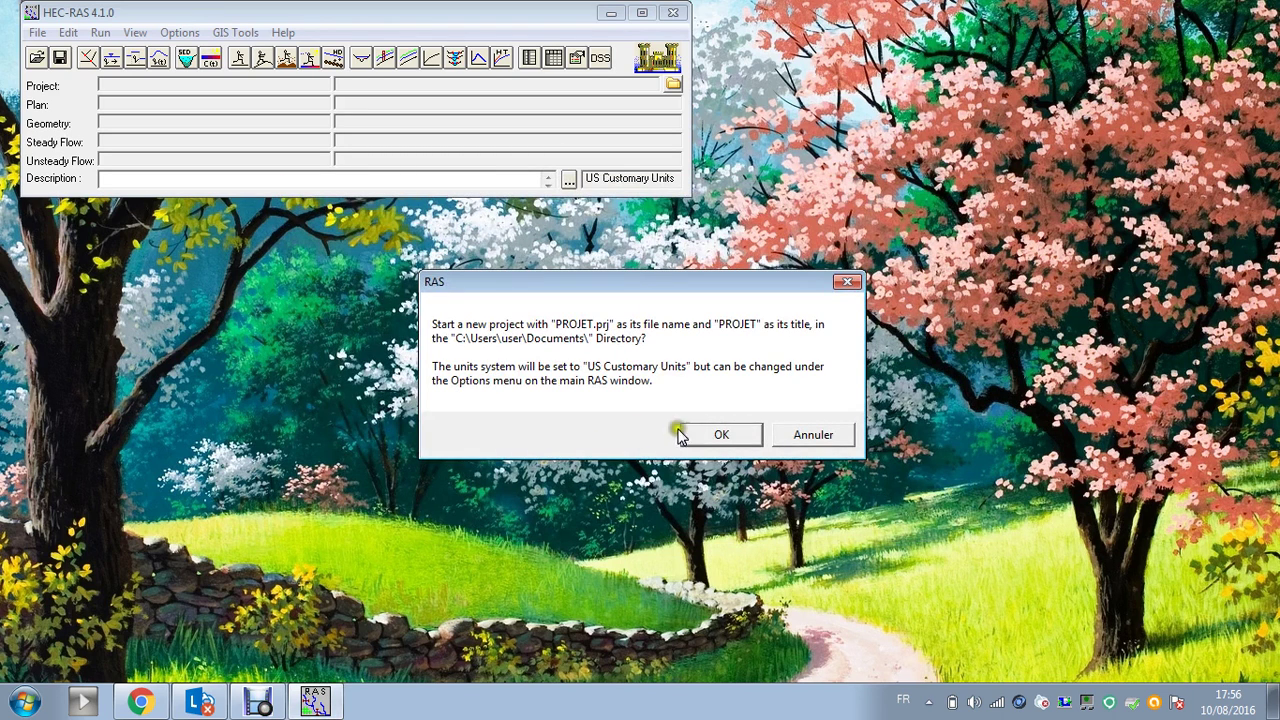
left_click(708, 434)
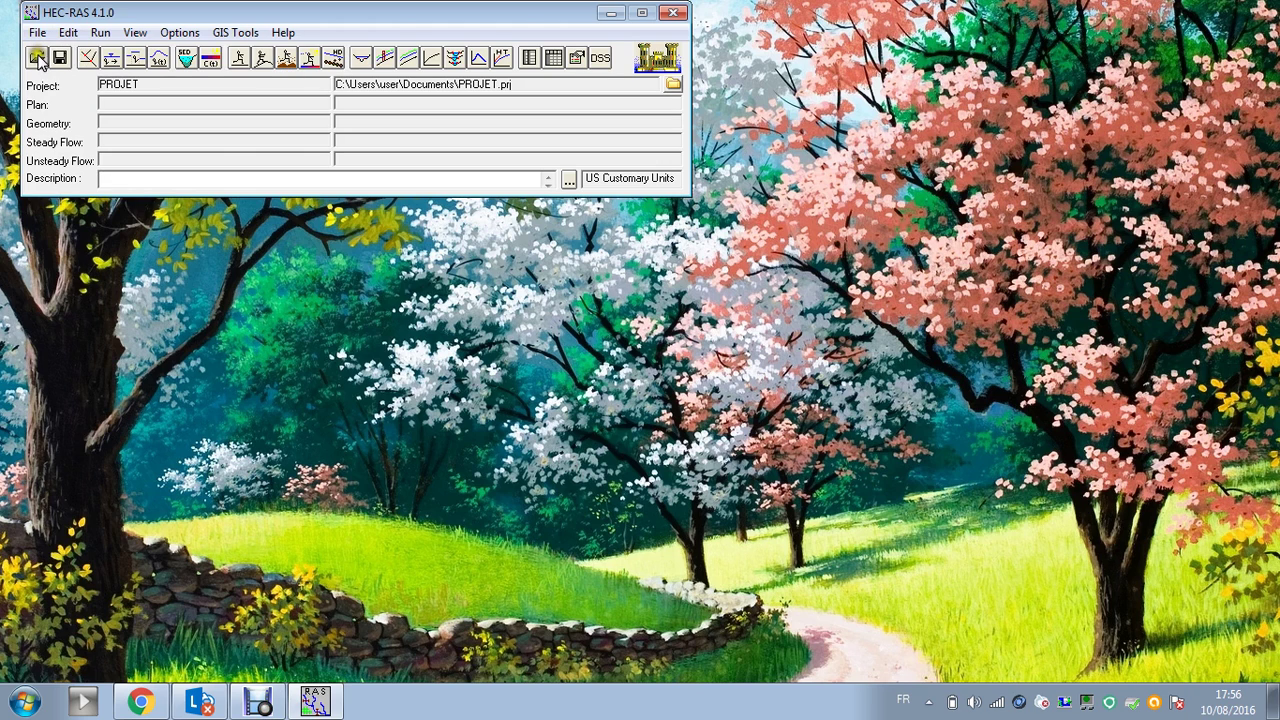
- In the geometric data, draw a straight river reach sloping down across the schematic and name it river RIVIERE, reach 1
left_click(89, 59)
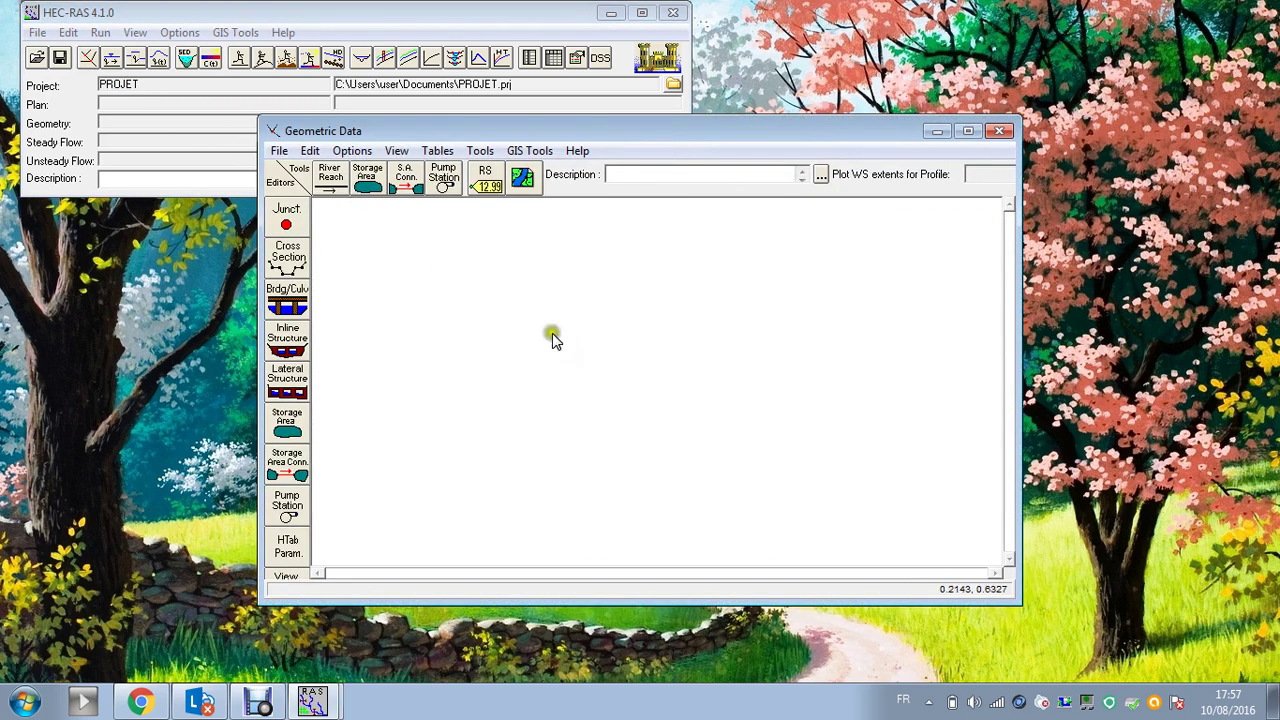
left_click(331, 178)
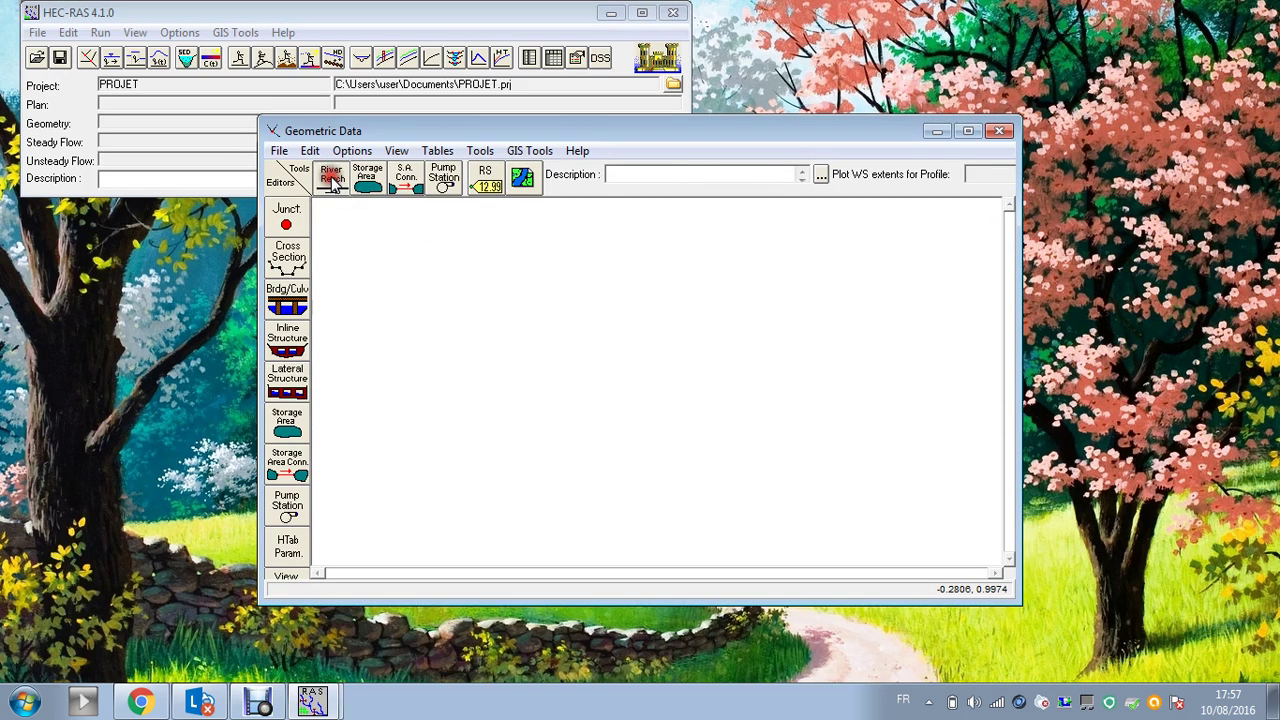
left_click(450, 281)
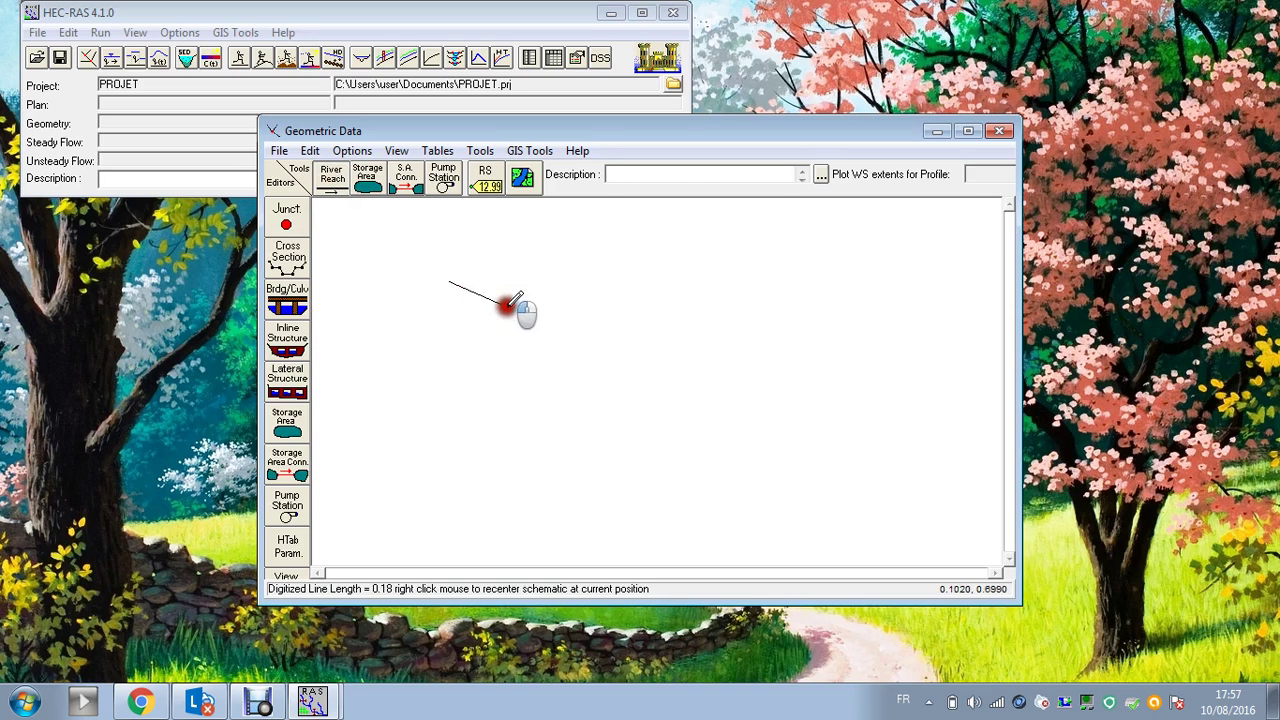
double_click(731, 392)
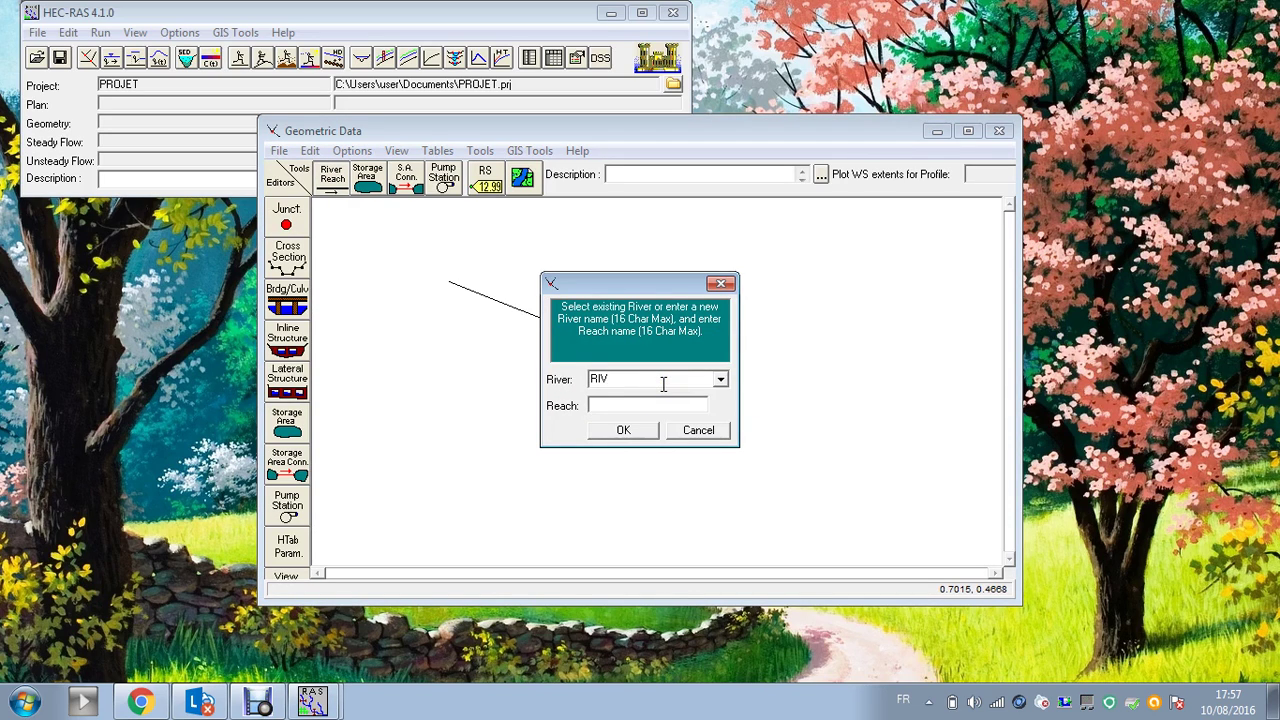
left_click(609, 406)
left_click(624, 431)
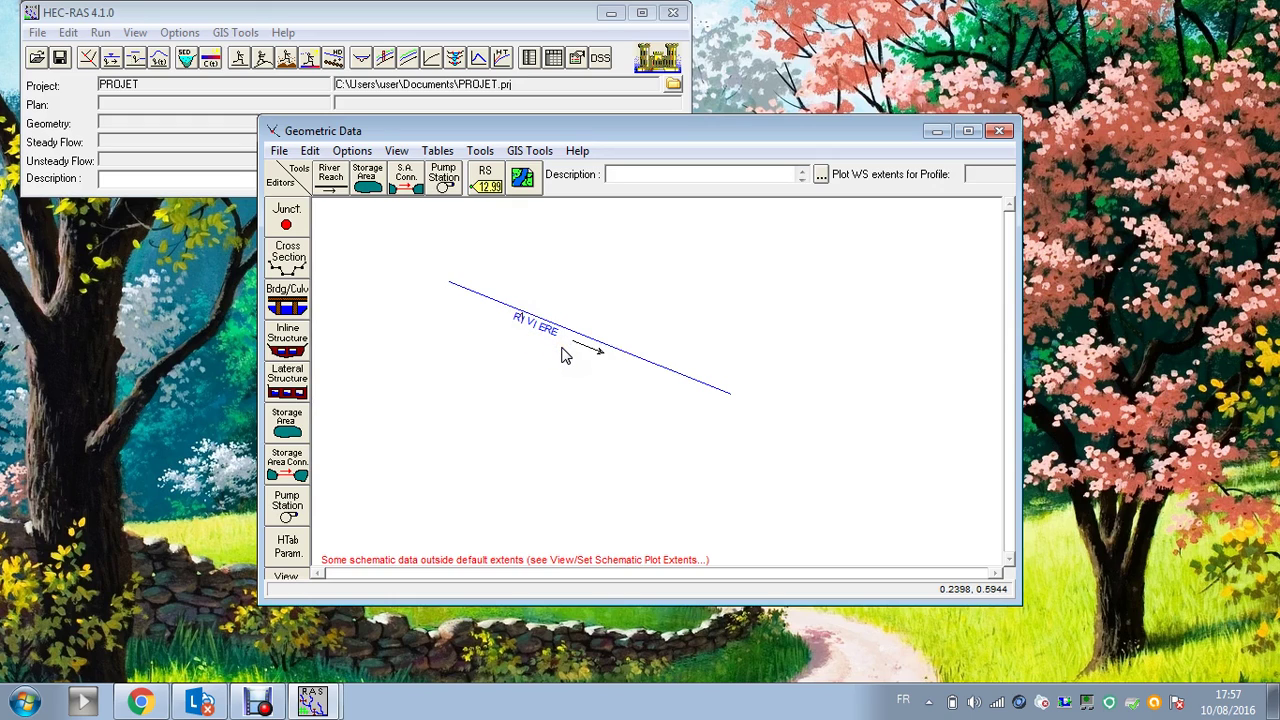
left_click(511, 309)
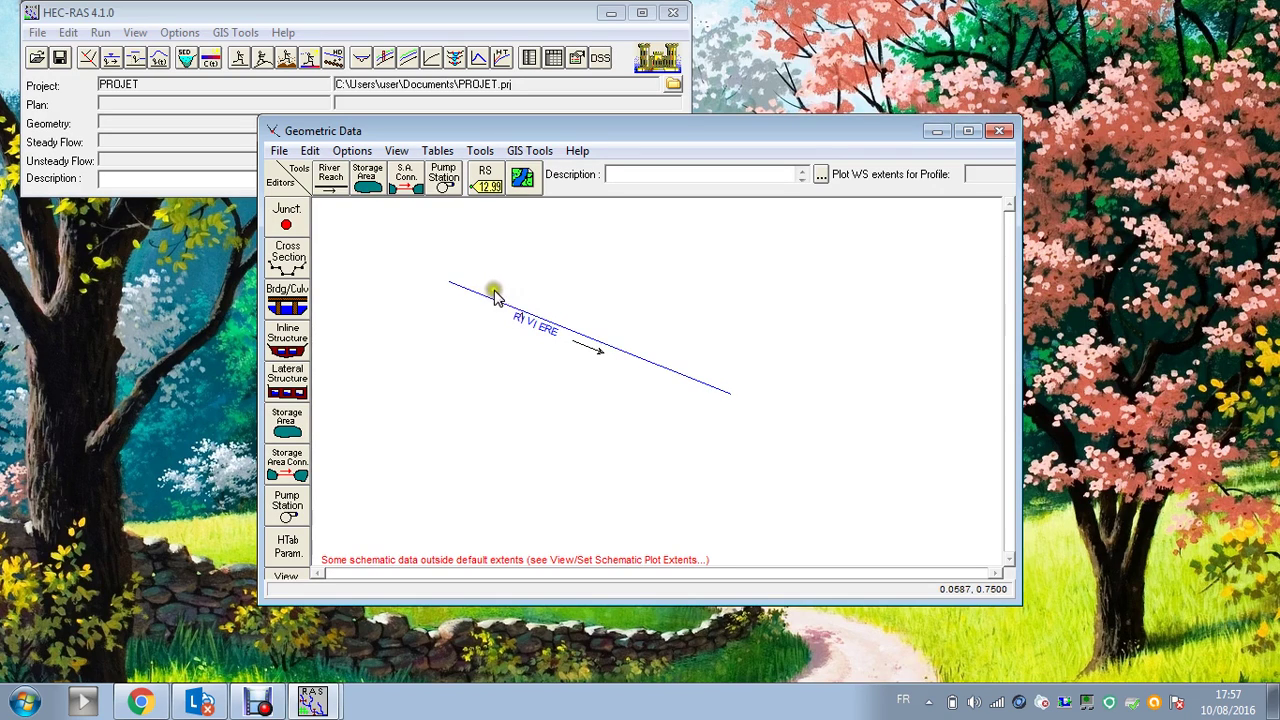
- Add a new cross section at river station 0 on reach 1 of RIVIERE
left_click(285, 262)
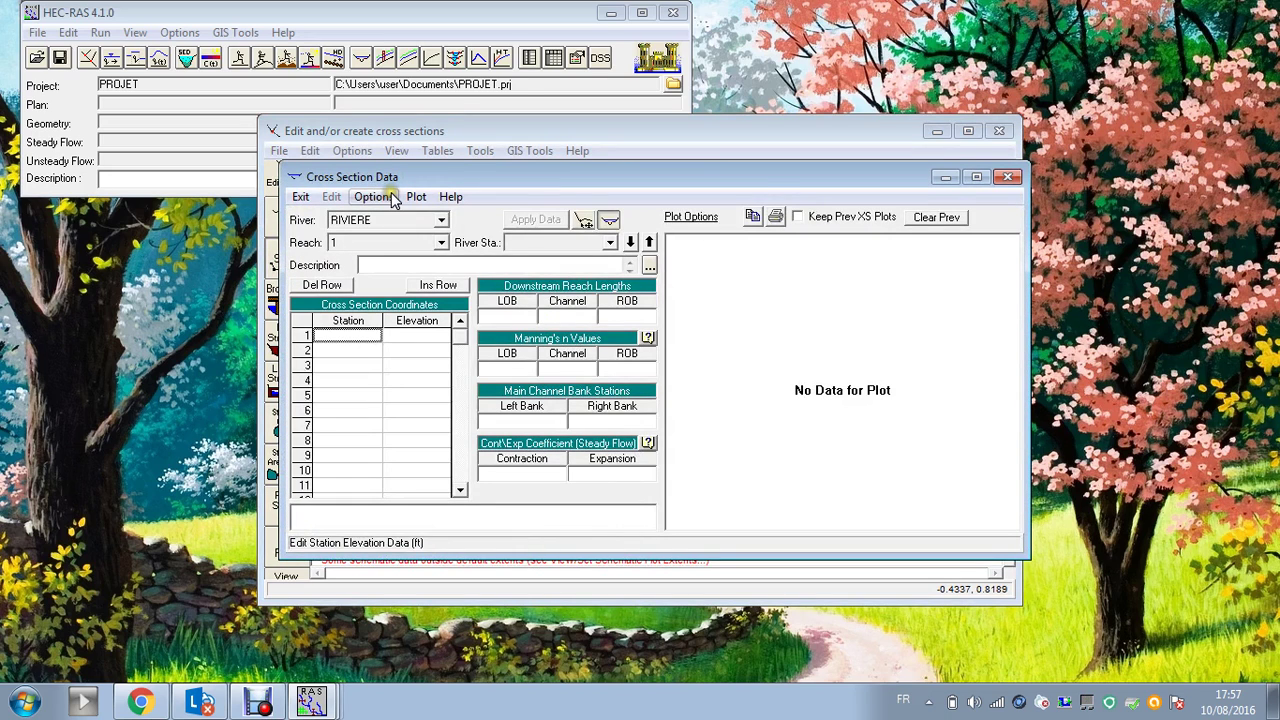
left_click(385, 197)
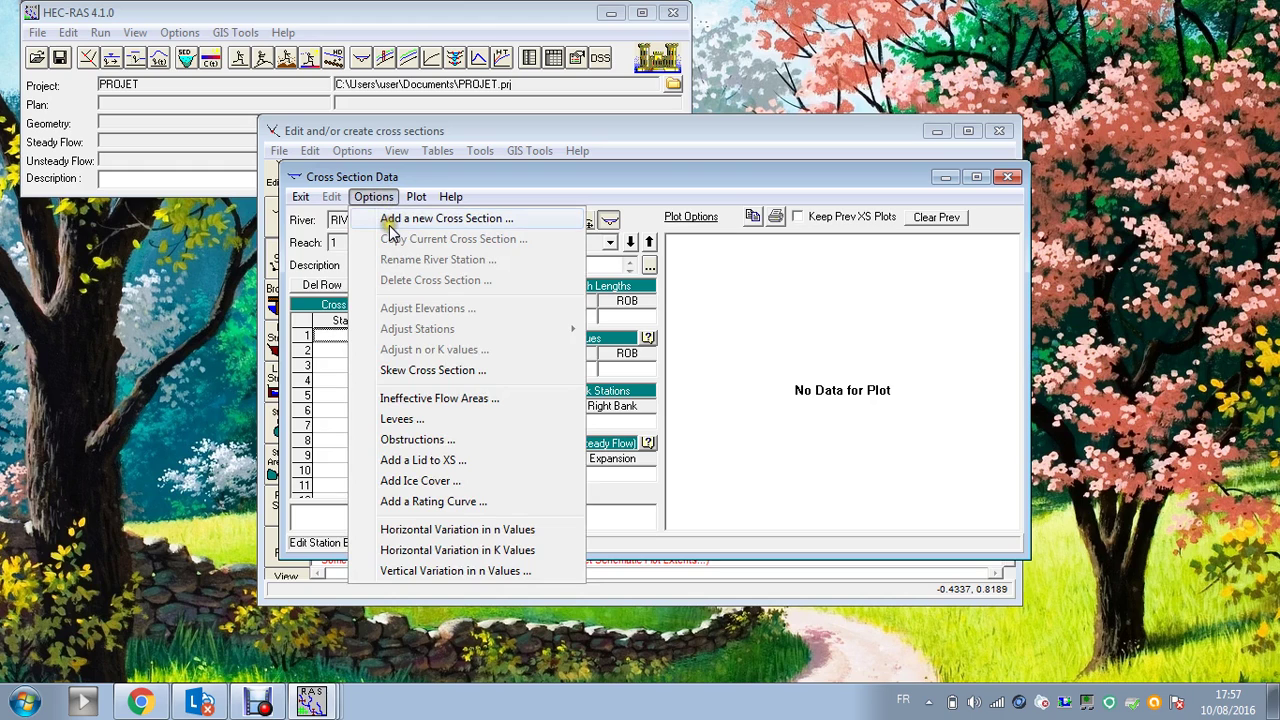
left_click(390, 225)
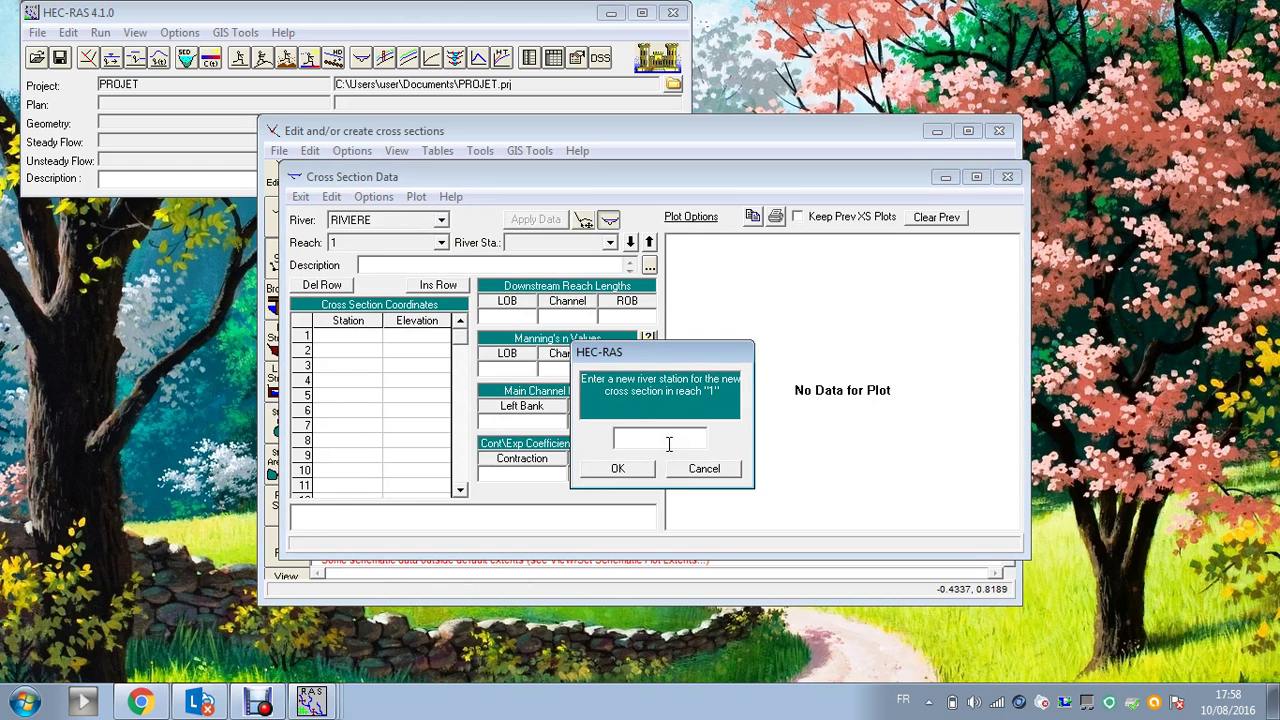
type("0")
left_click(632, 469)
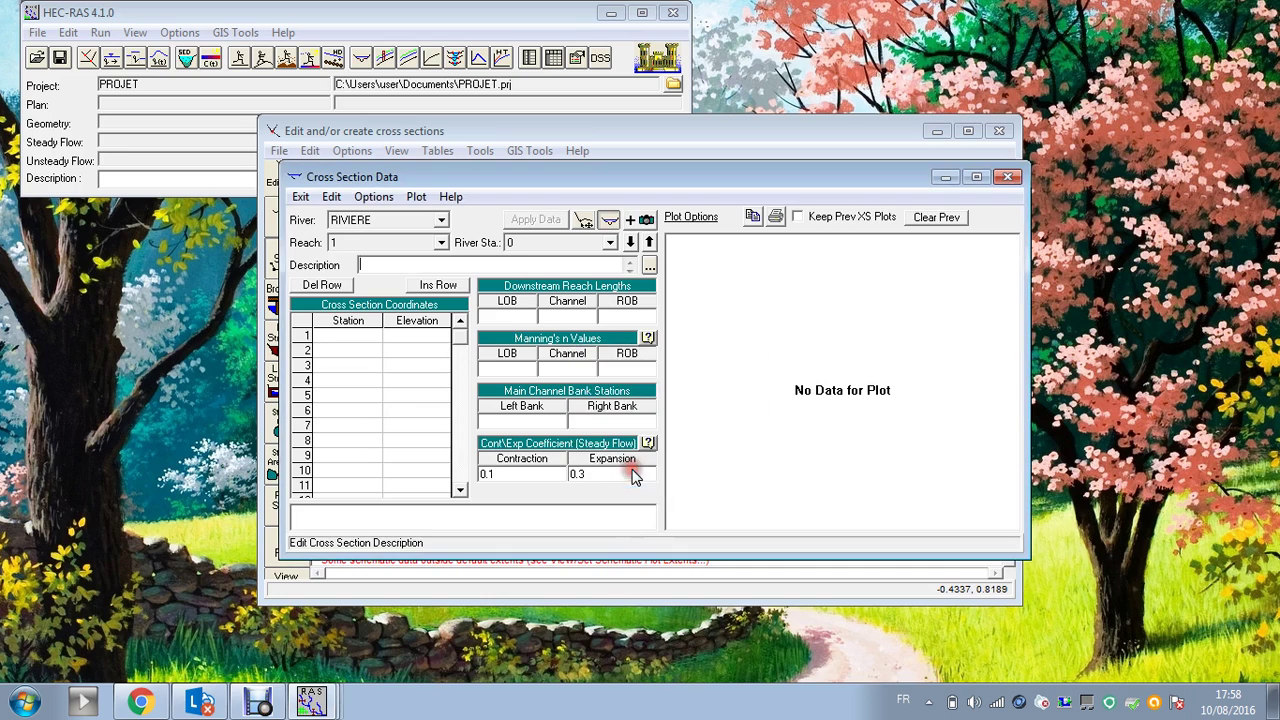
- Enter the cross section's station coordinates 0, 3, 5 and 9 in the first four rows
left_click(355, 337)
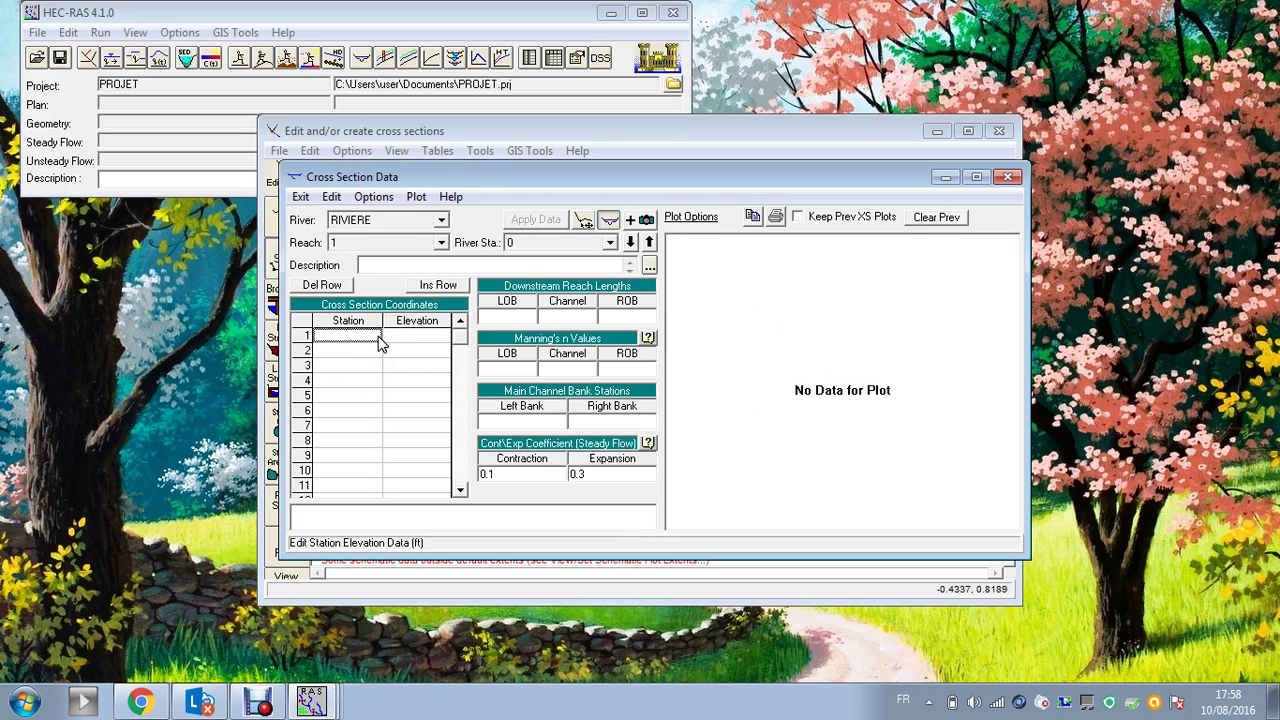
type("0")
key("Return")
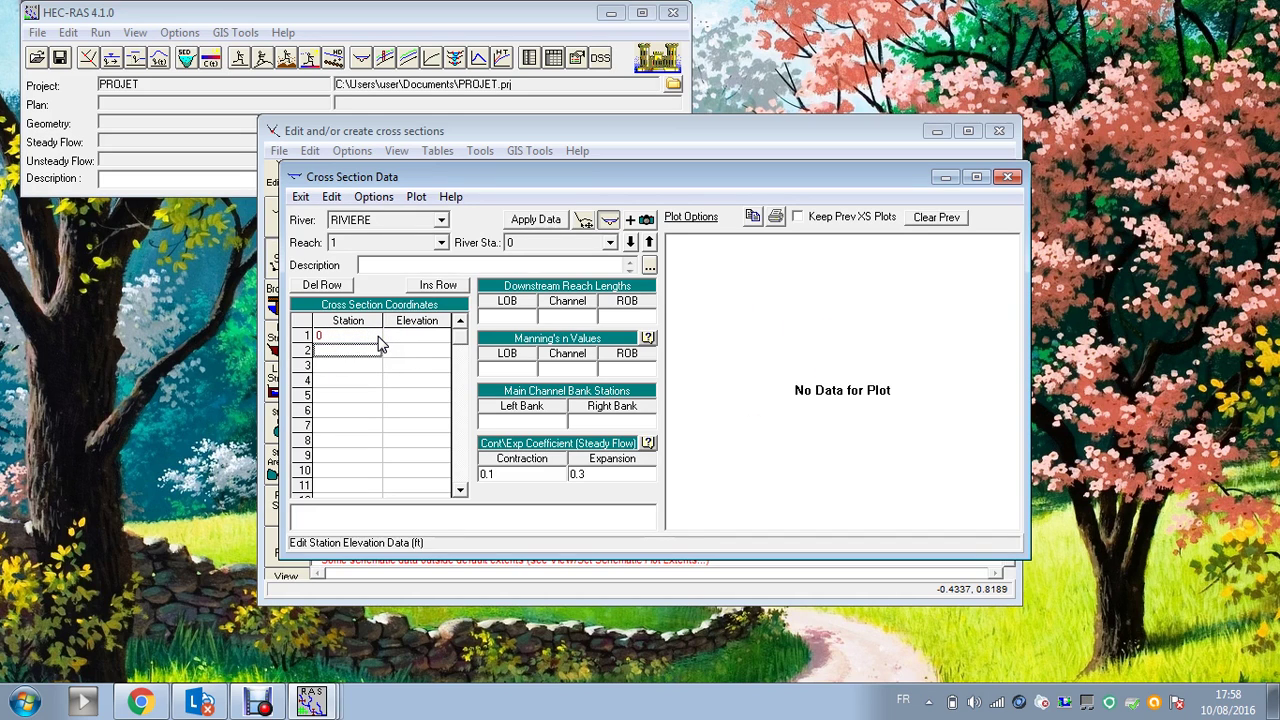
type("3")
key("Return")
type("5")
key("Return")
type("9")
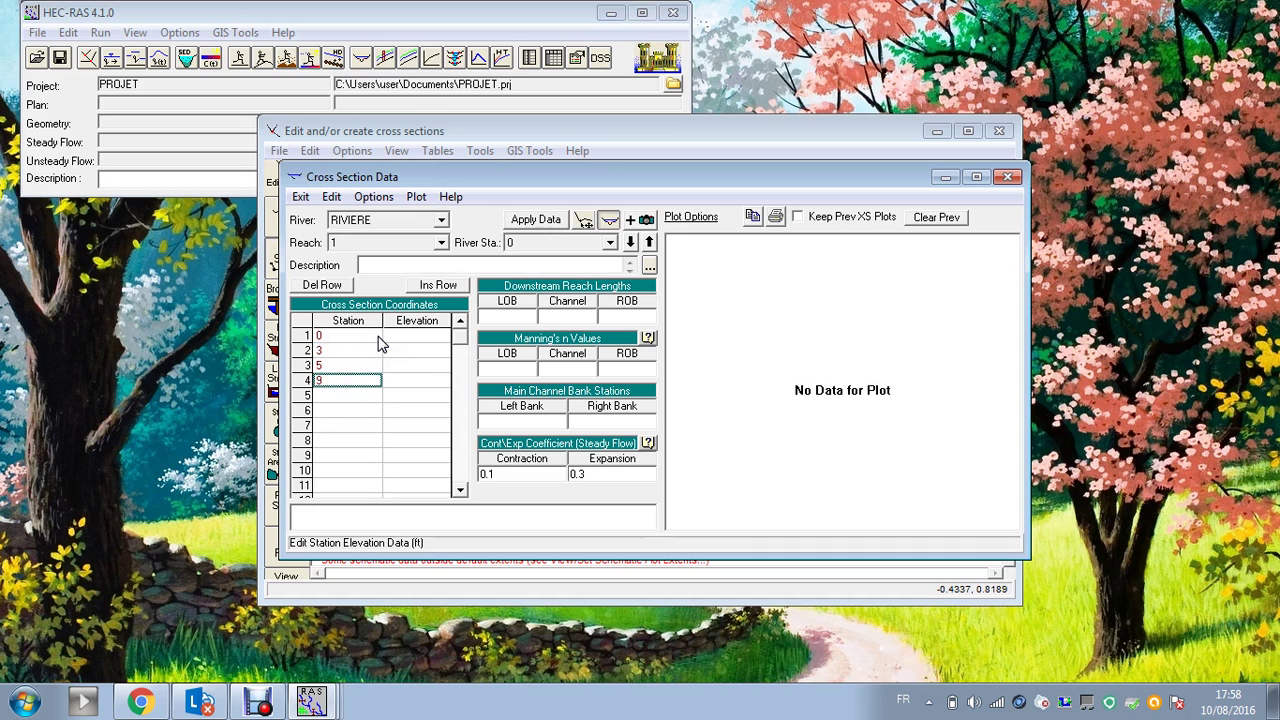
- Enter the elevations 9, 0, 3 and 7 for the four stations and apply the data to plot the section
key("Up")
key("Up")
key("Up")
key("Tab")
key("Return")
key("Return")
left_click(438, 418)
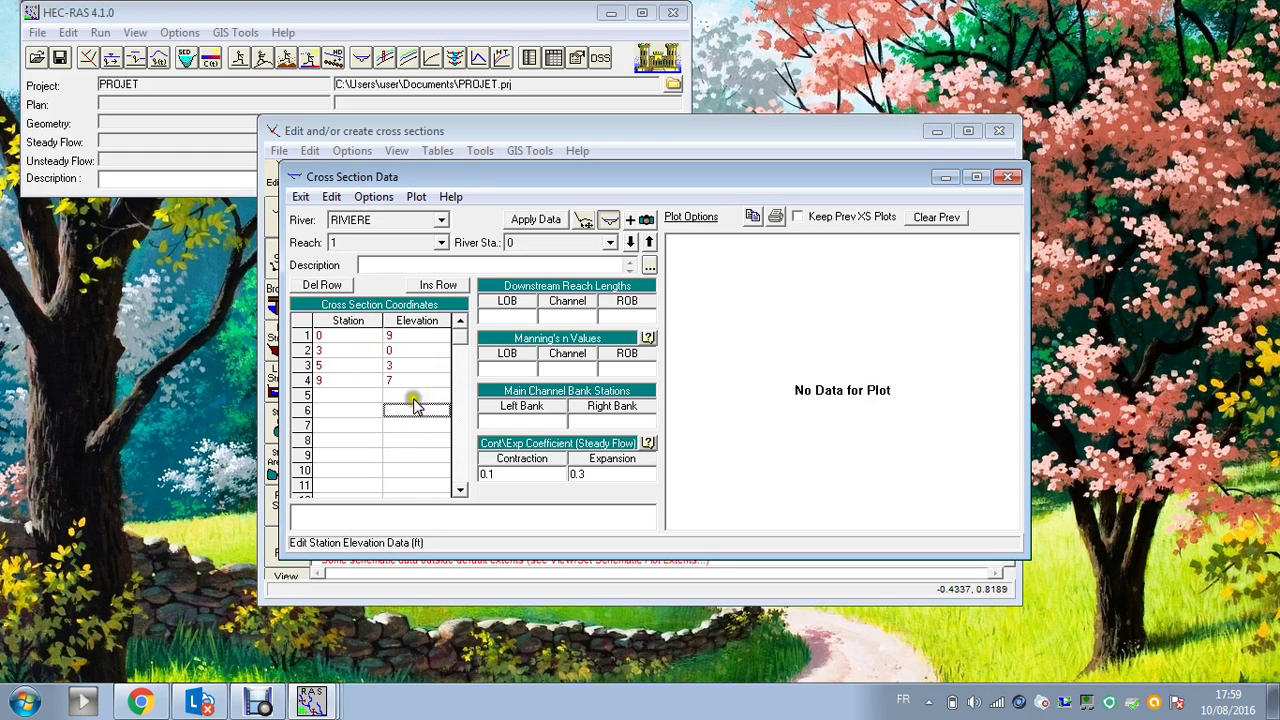
left_click(548, 225)
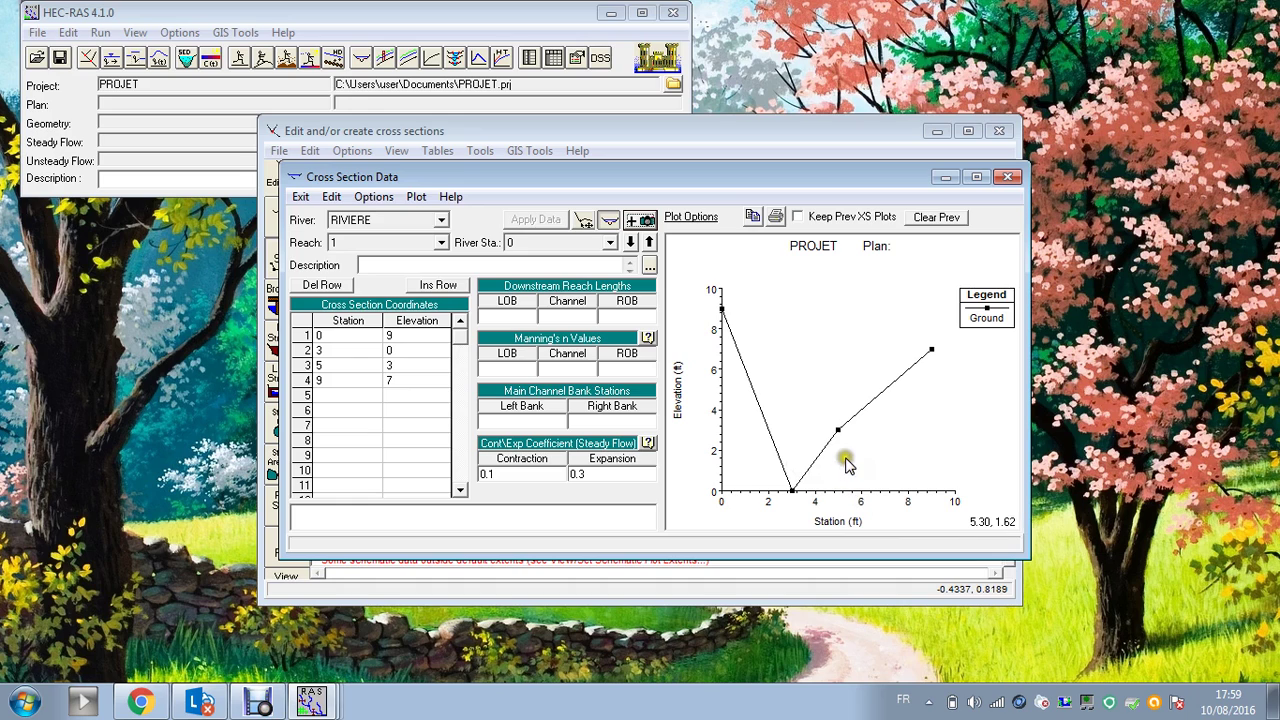
- Set the elevation at station 5 to 0 and apply the data to flatten the channel bottom
left_click(806, 497)
left_click(410, 367)
type("30")
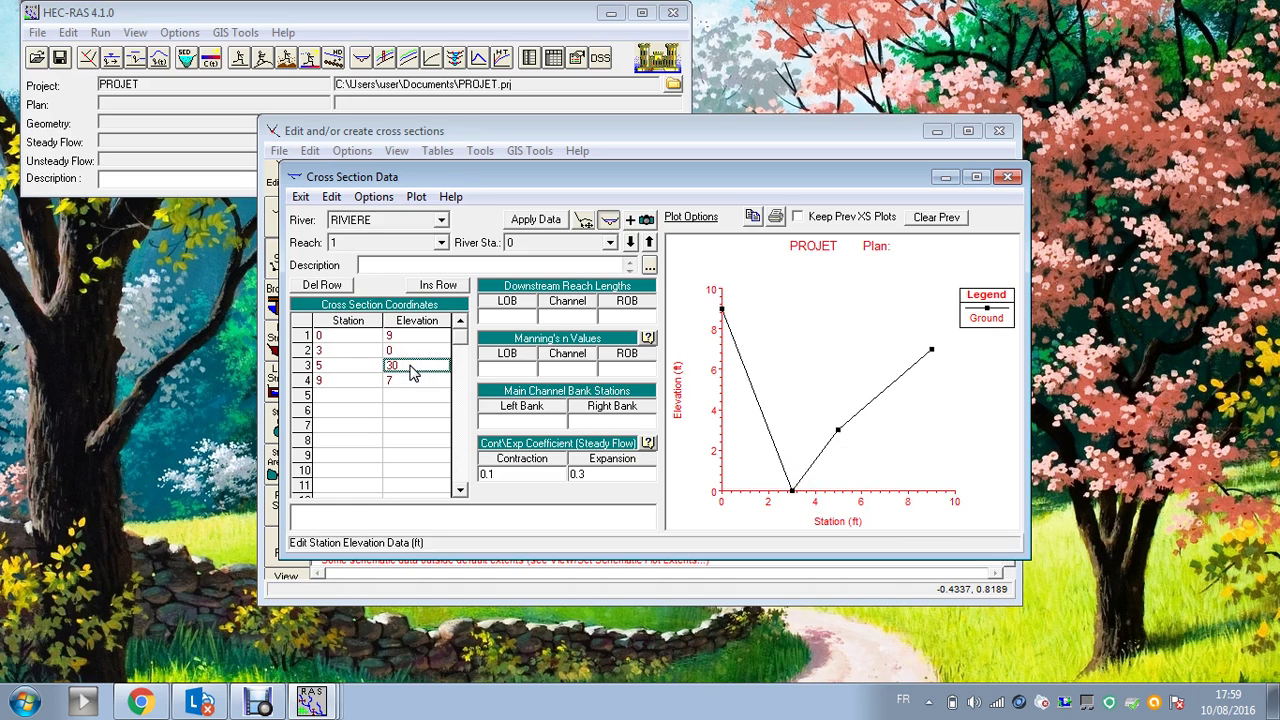
left_click_drag(418, 367, 397, 364)
left_click(537, 220)
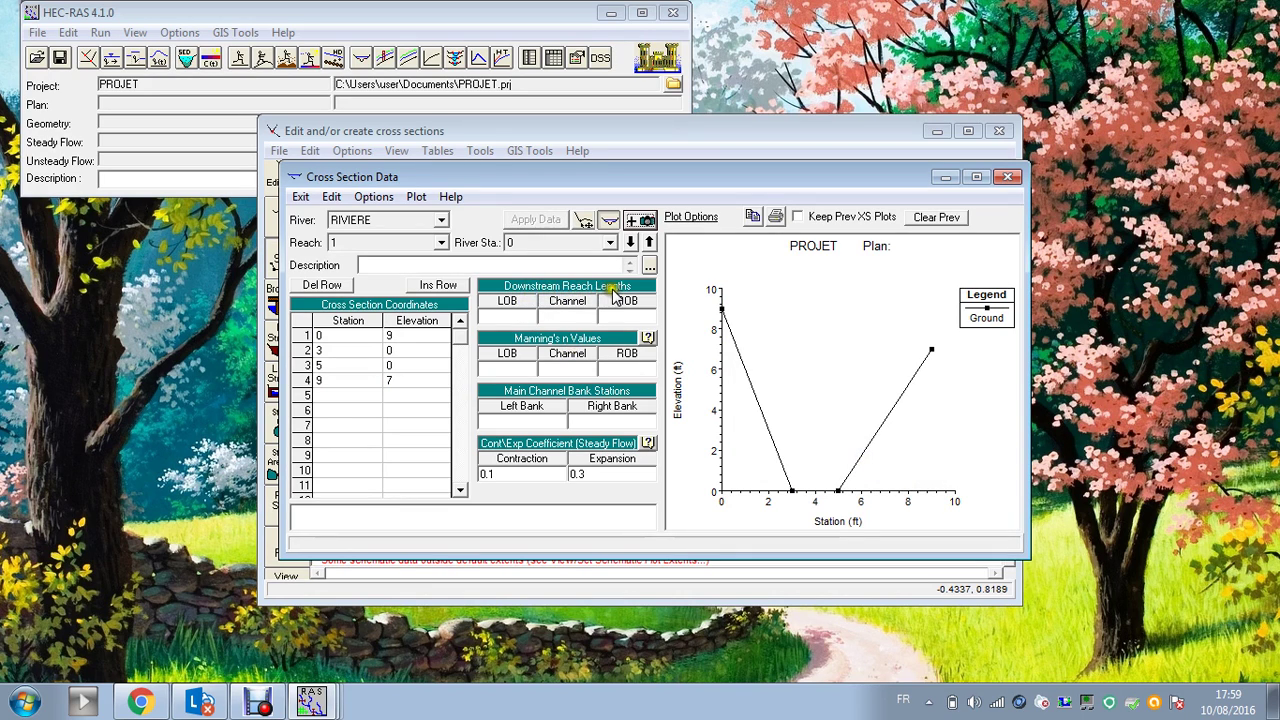
- Open the information table for Manning's n values, then return to the cross section data
left_click(524, 318)
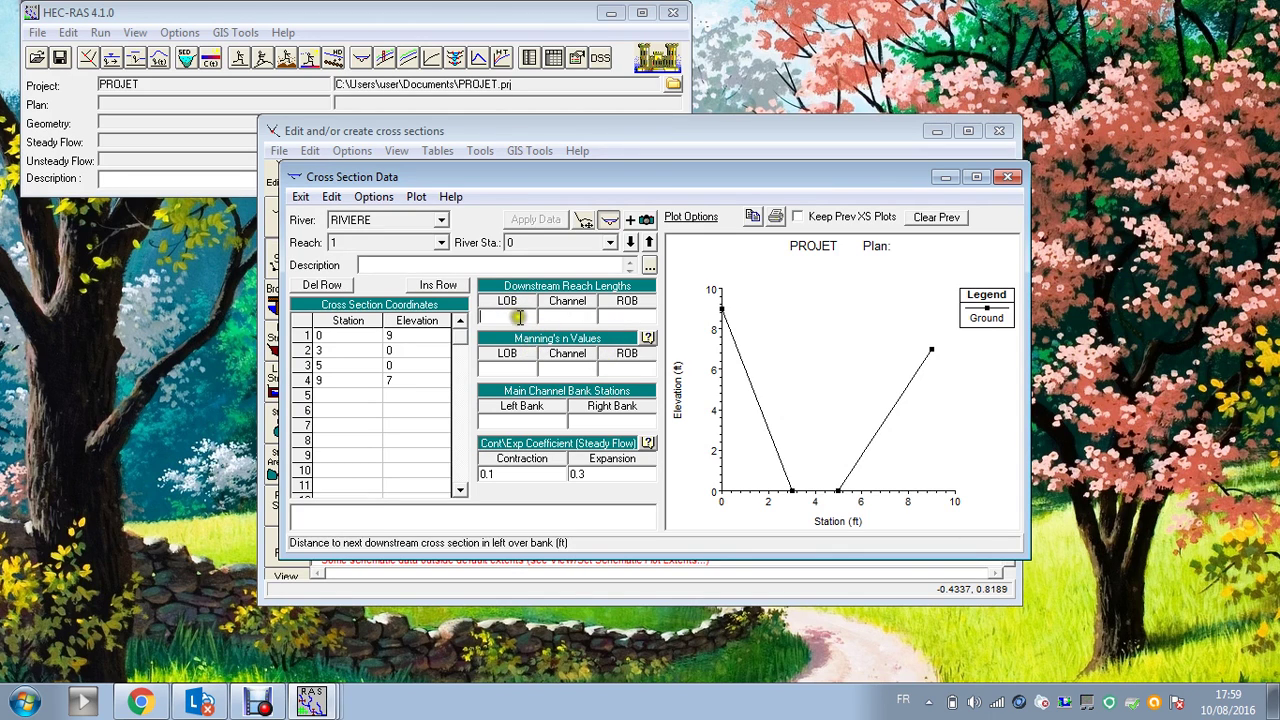
left_click(513, 369)
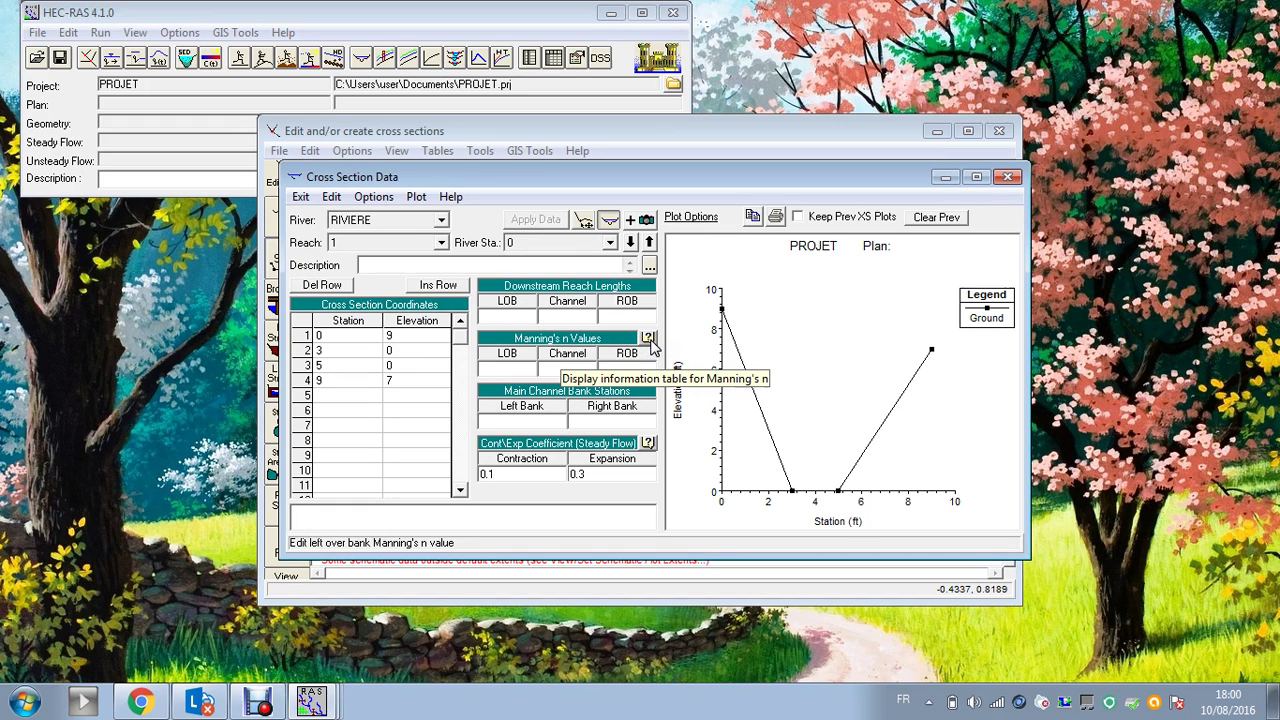
left_click(648, 339)
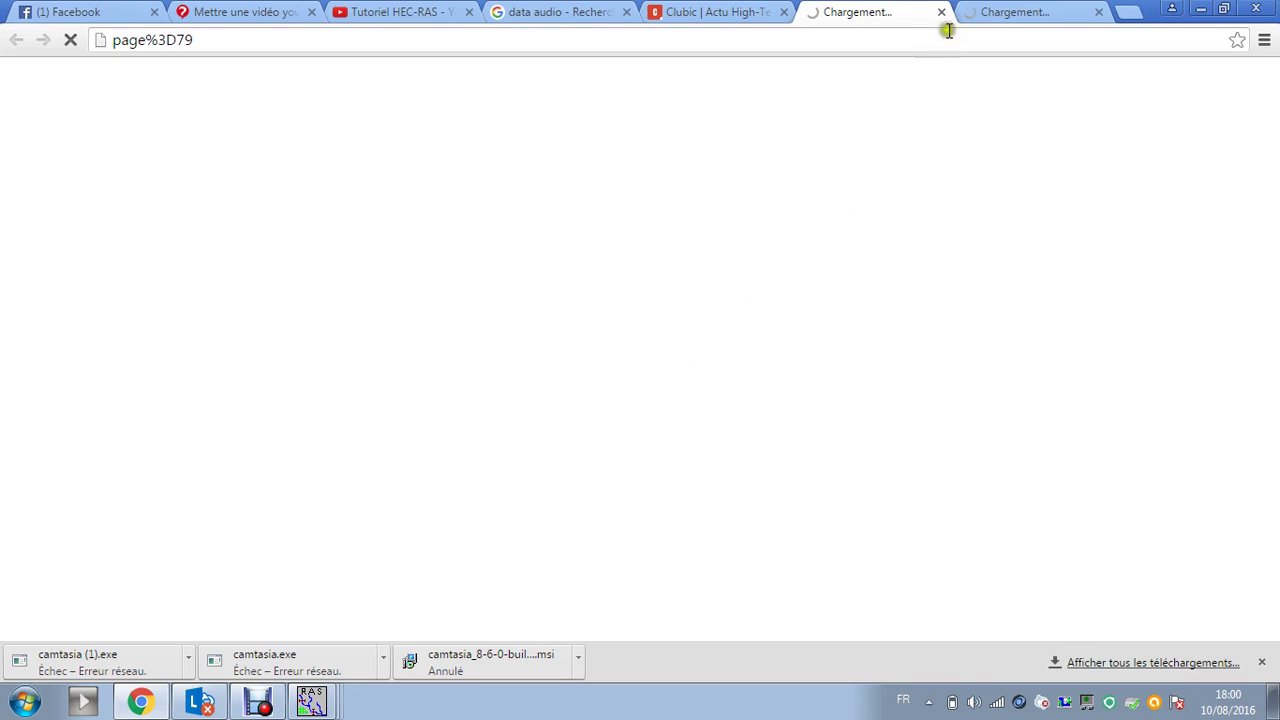
left_click(1201, 9)
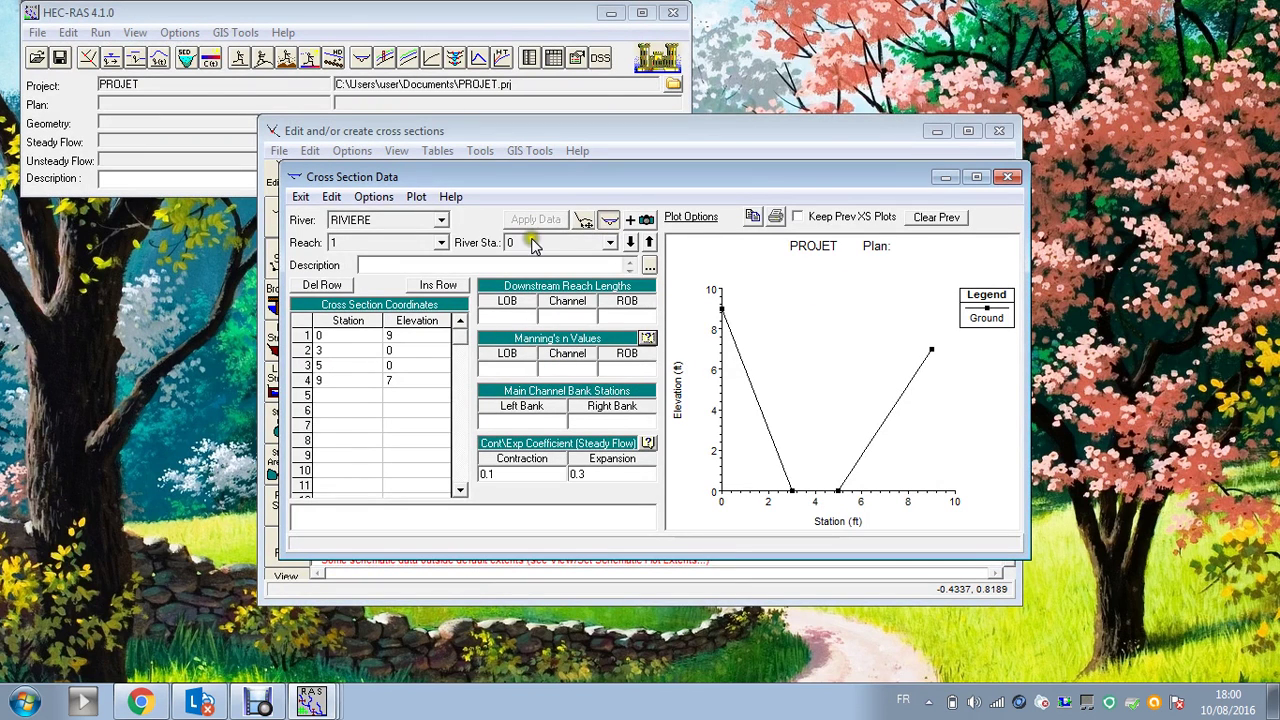
left_click(258, 702)
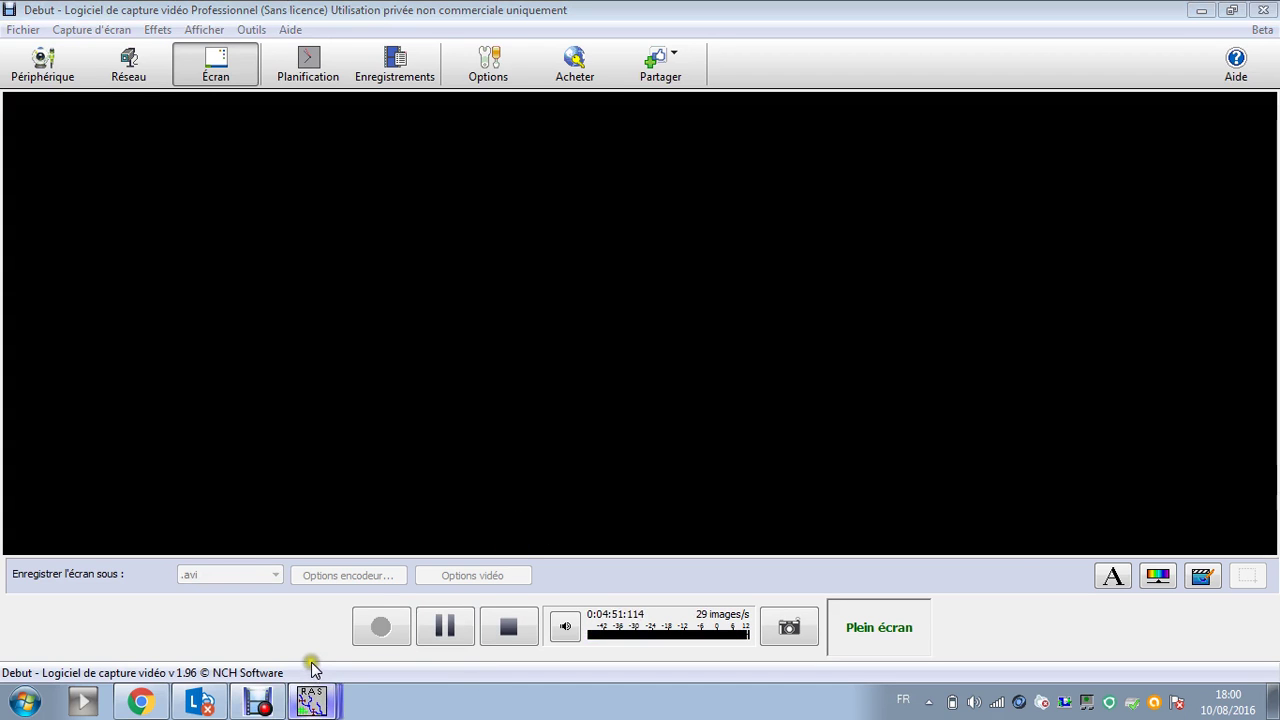
left_click(310, 700)
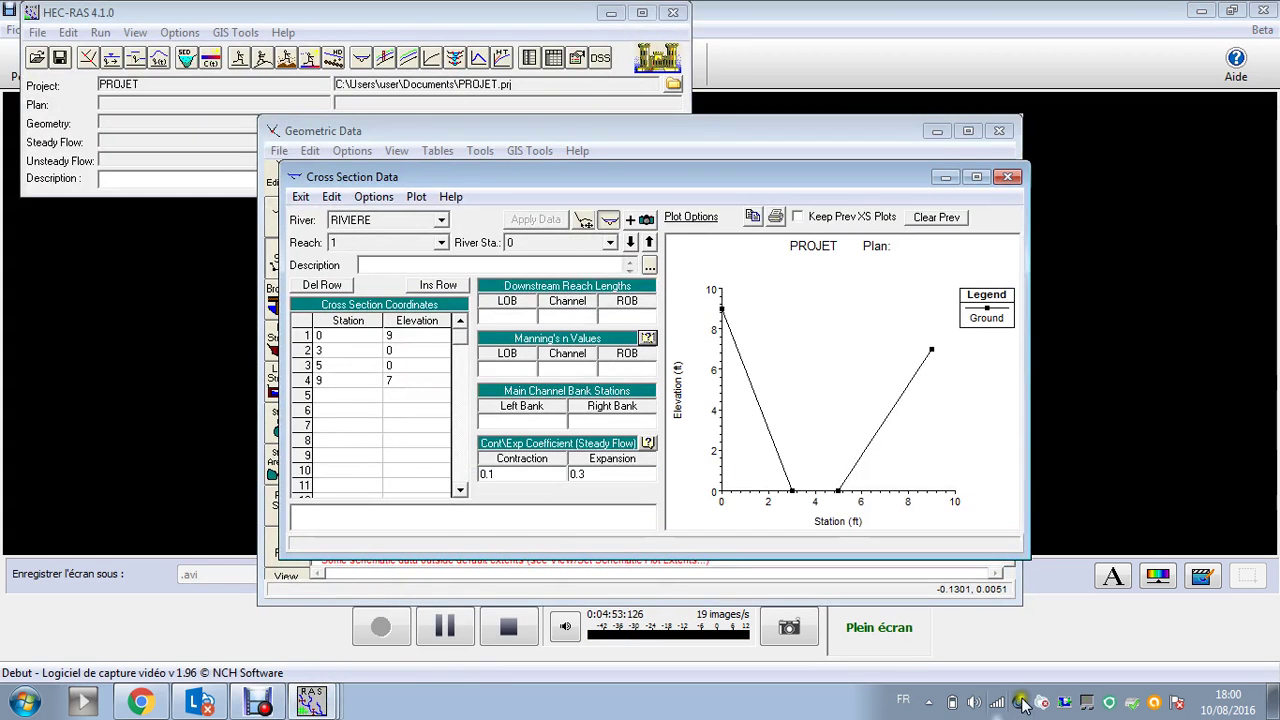
left_click(1207, 10)
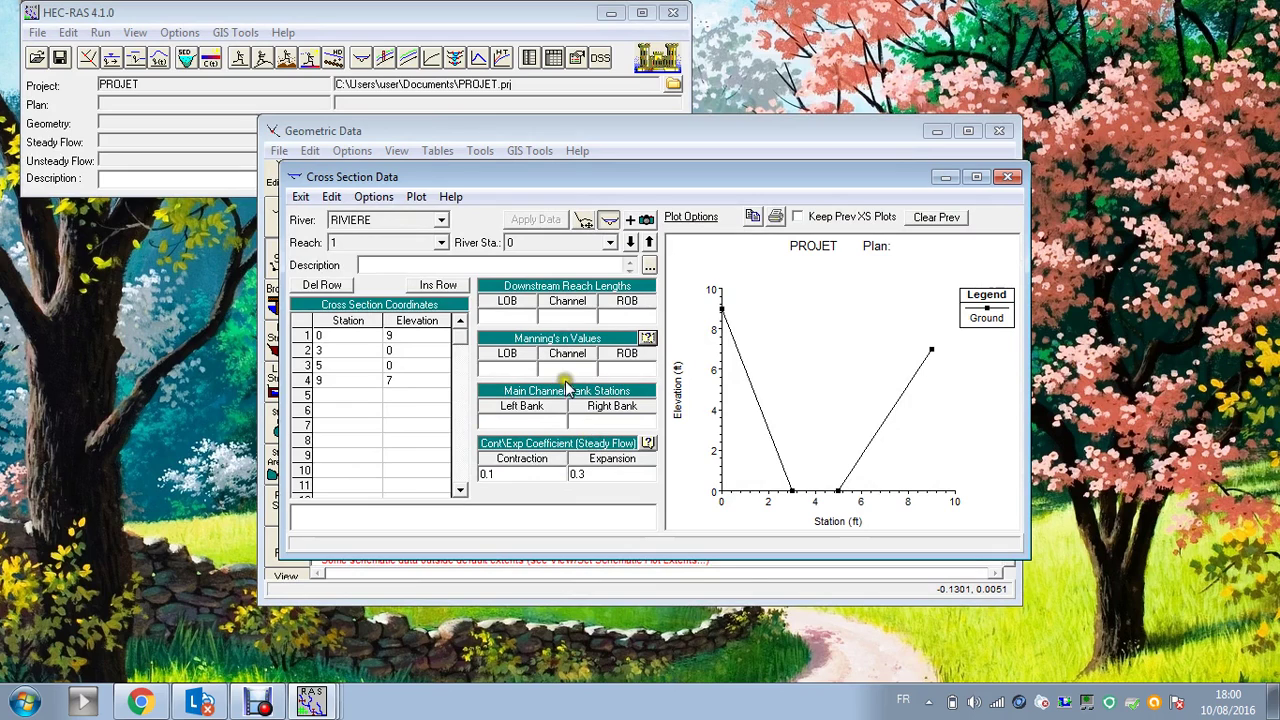
- Set Manning's n to 0.013 for the left overbank, the channel and the right overbank
left_click(510, 368)
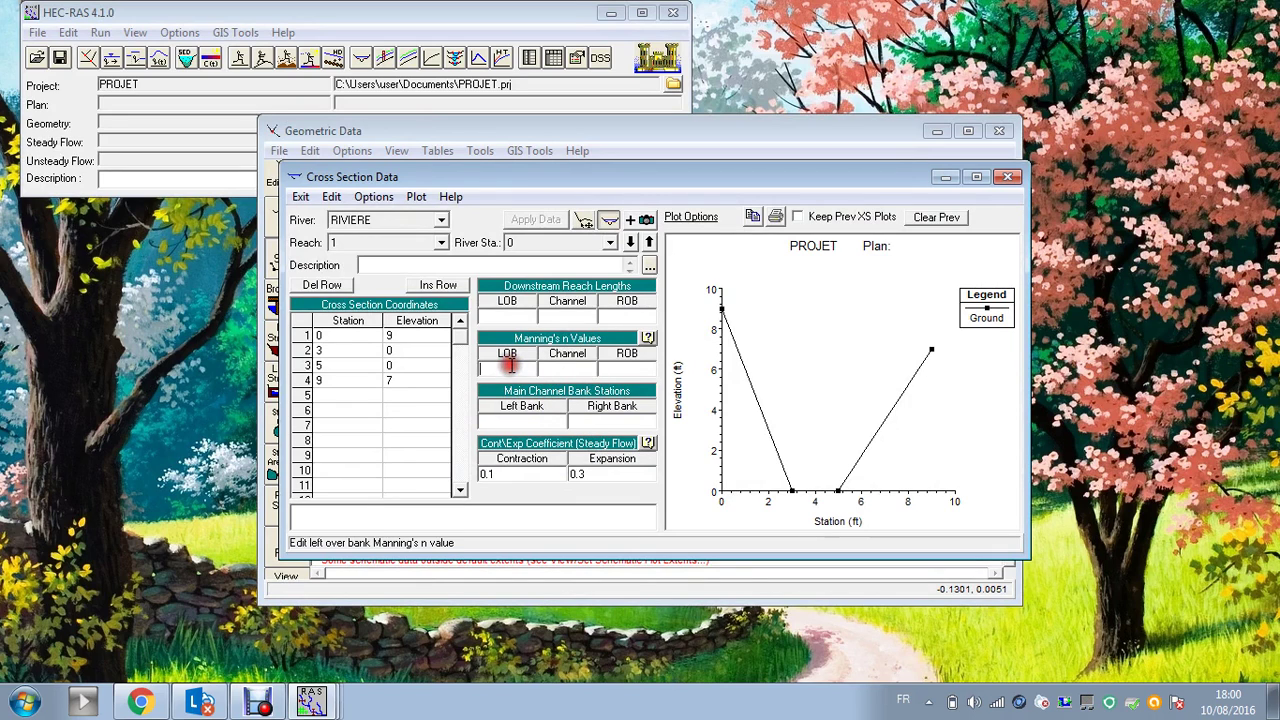
type("0.013")
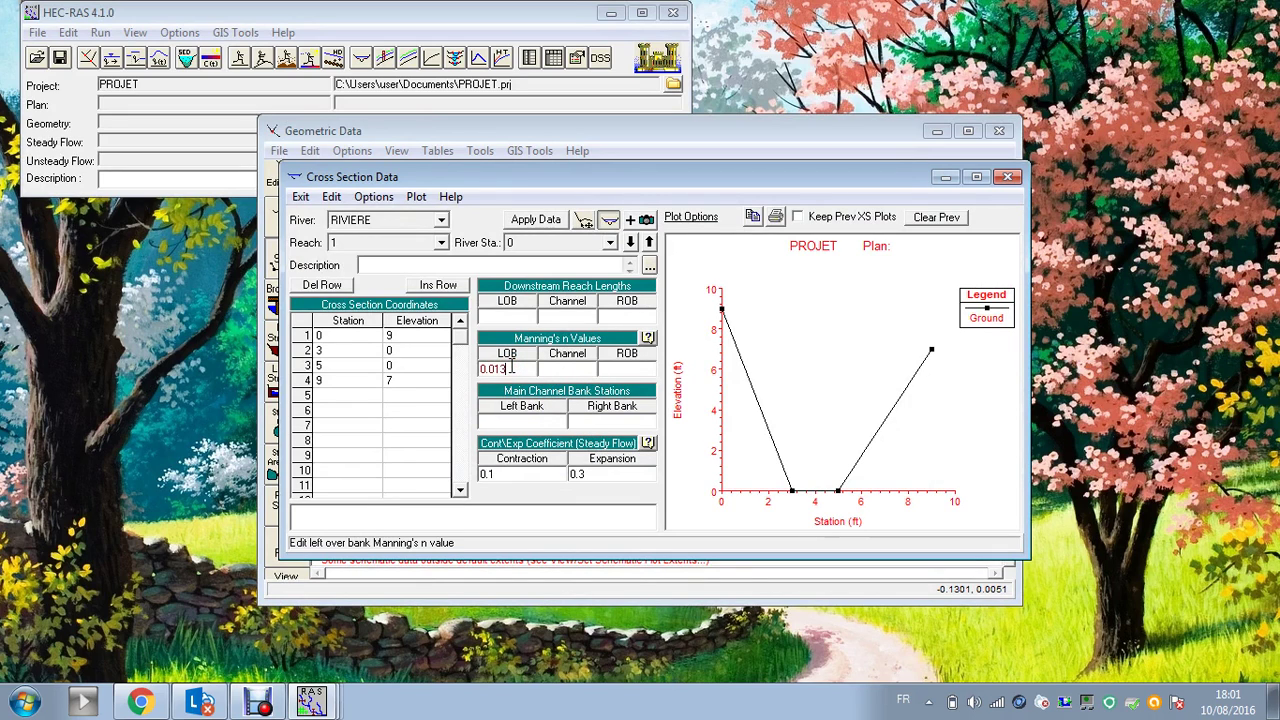
left_click(567, 370)
type("0.013")
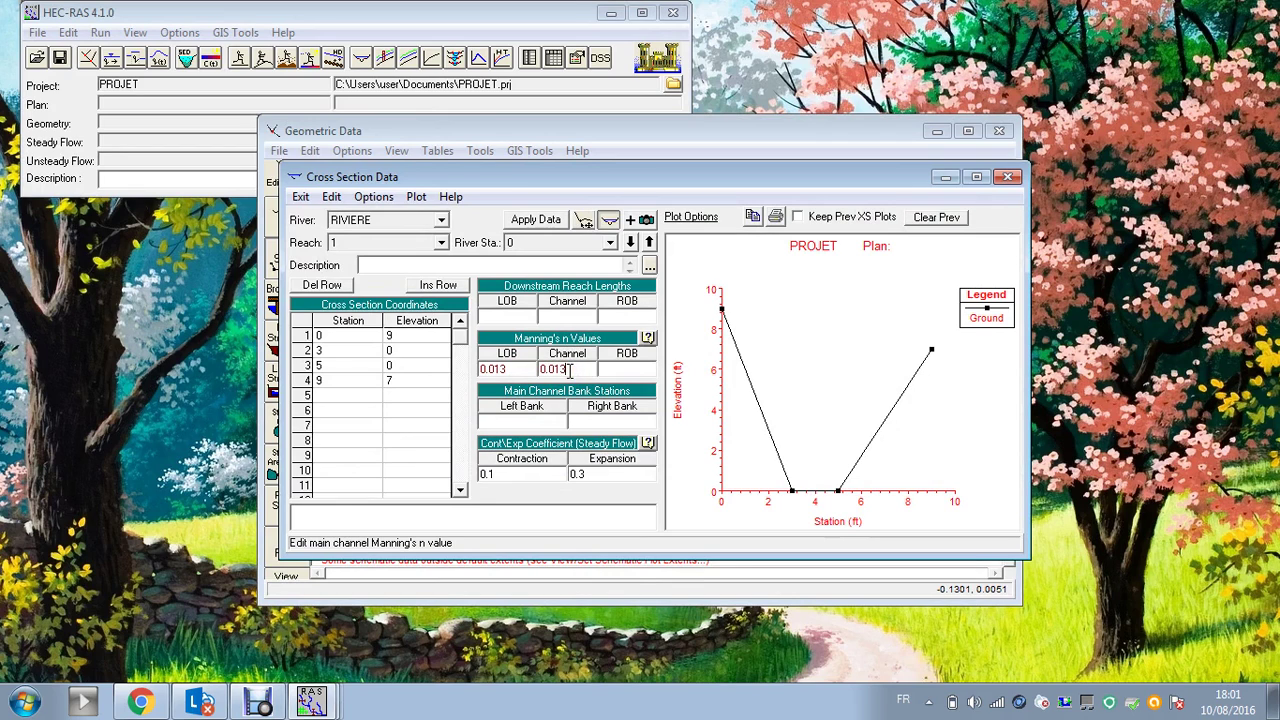
left_click(629, 368)
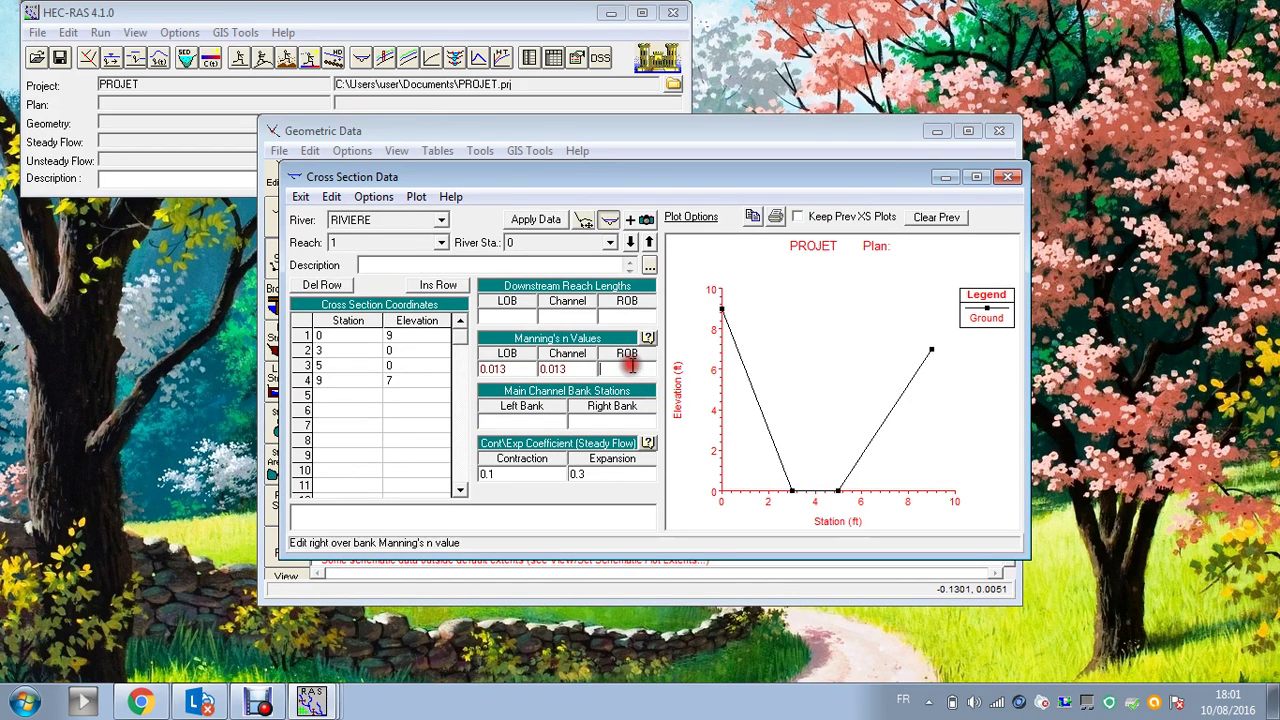
type("0.013")
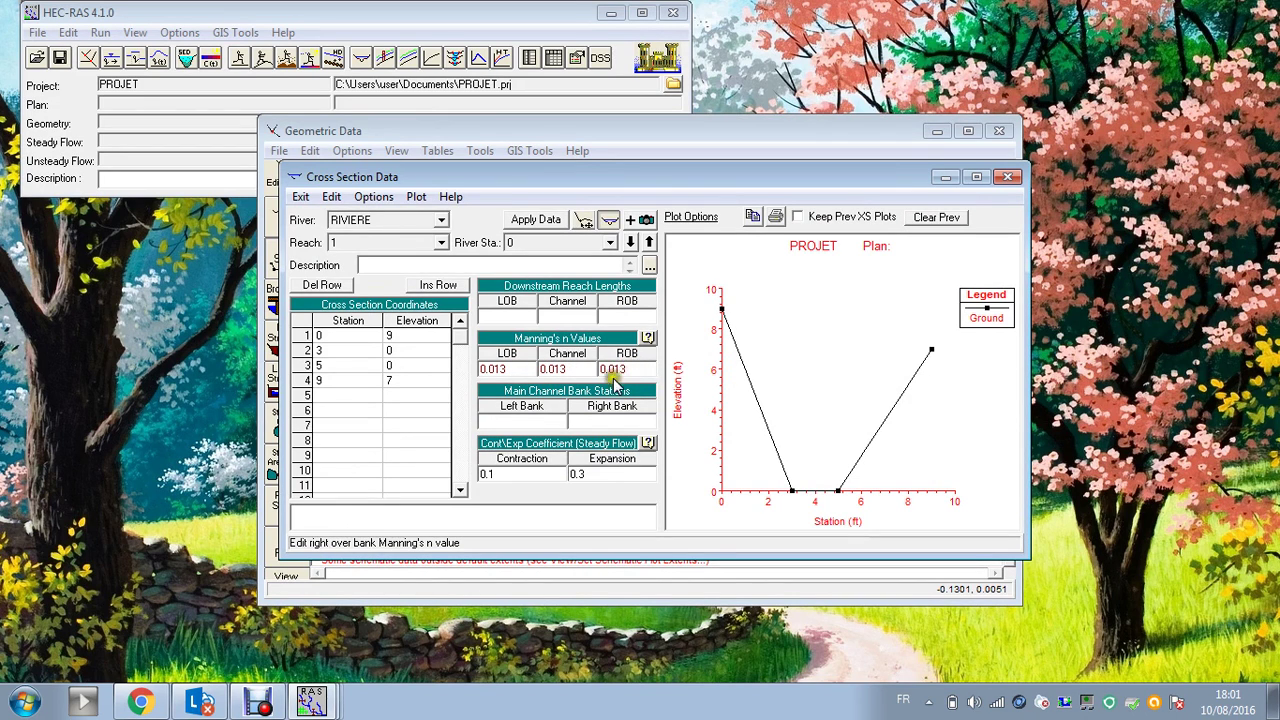
left_click(576, 367)
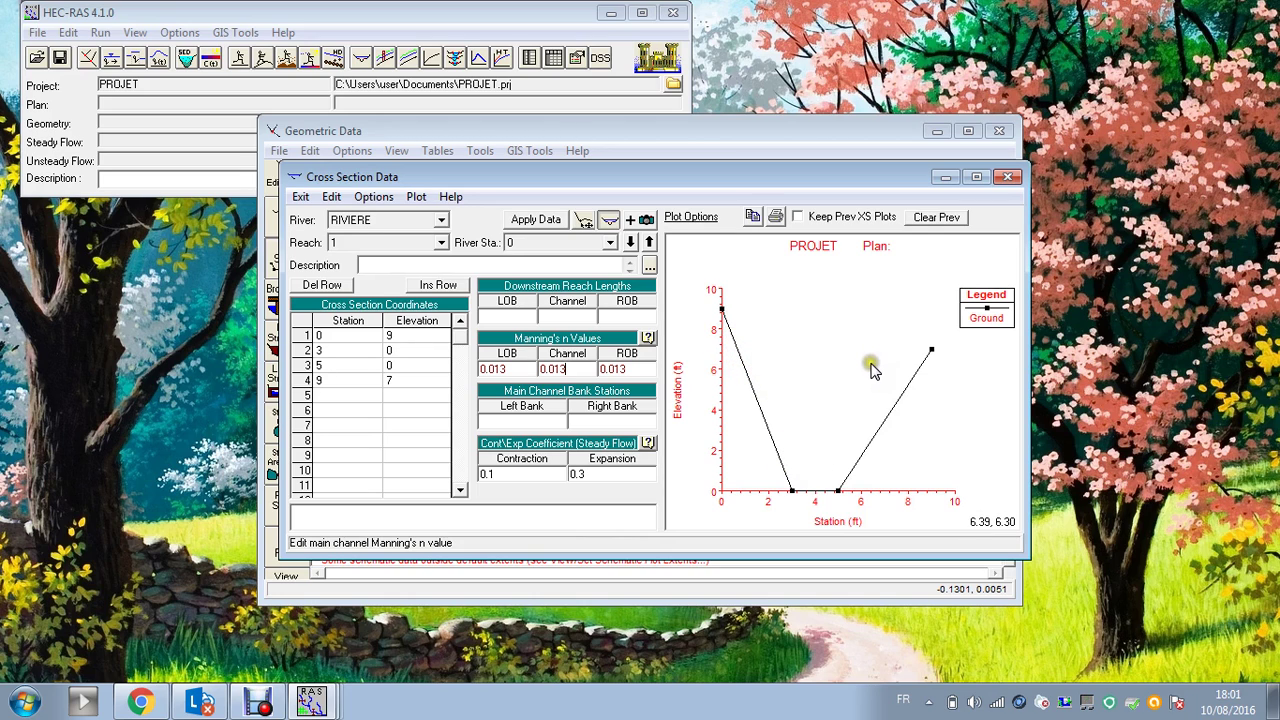
- Set the main channel bank stations to 0 for the left bank and 9 for the right bank, and apply the data
left_click(565, 370)
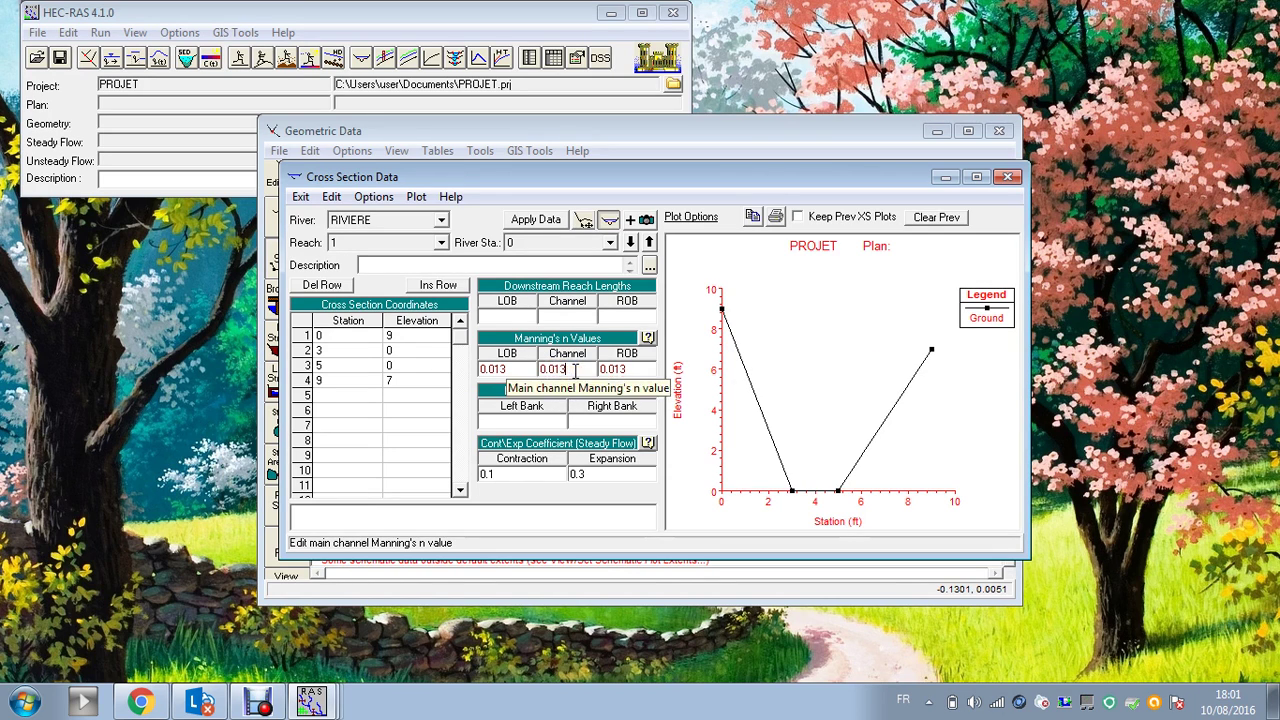
left_click(575, 370)
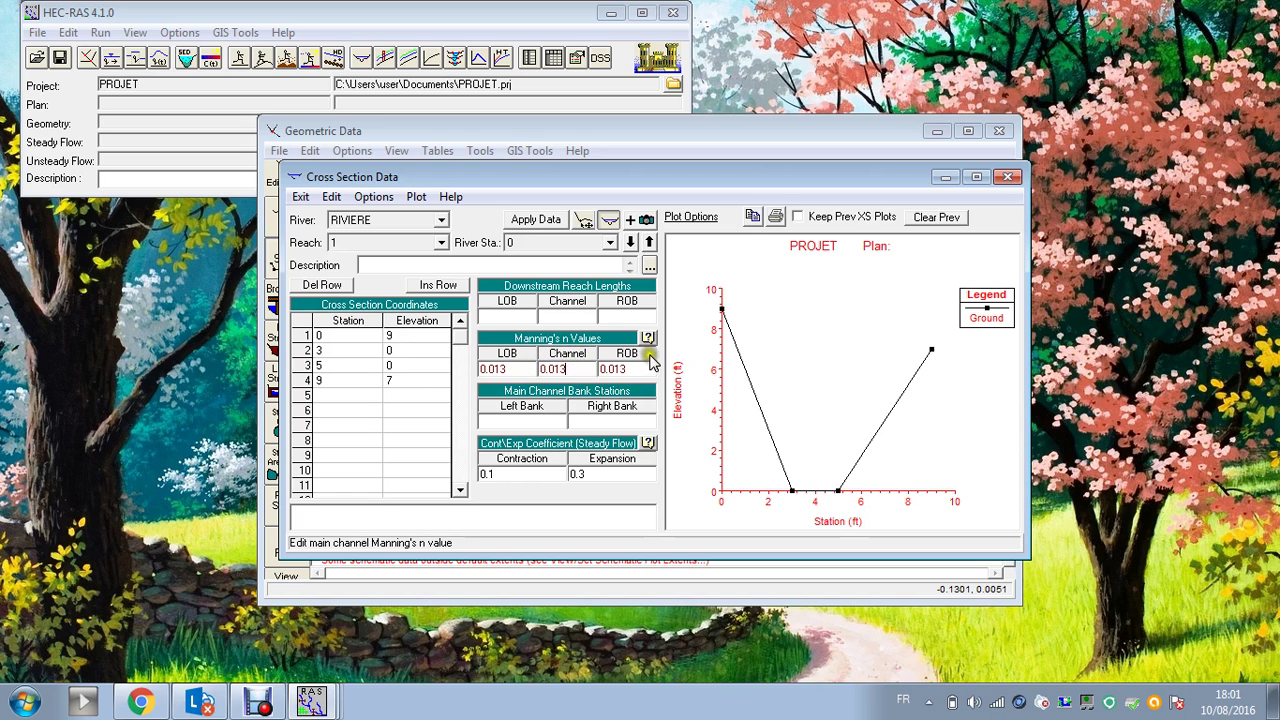
left_click(533, 425)
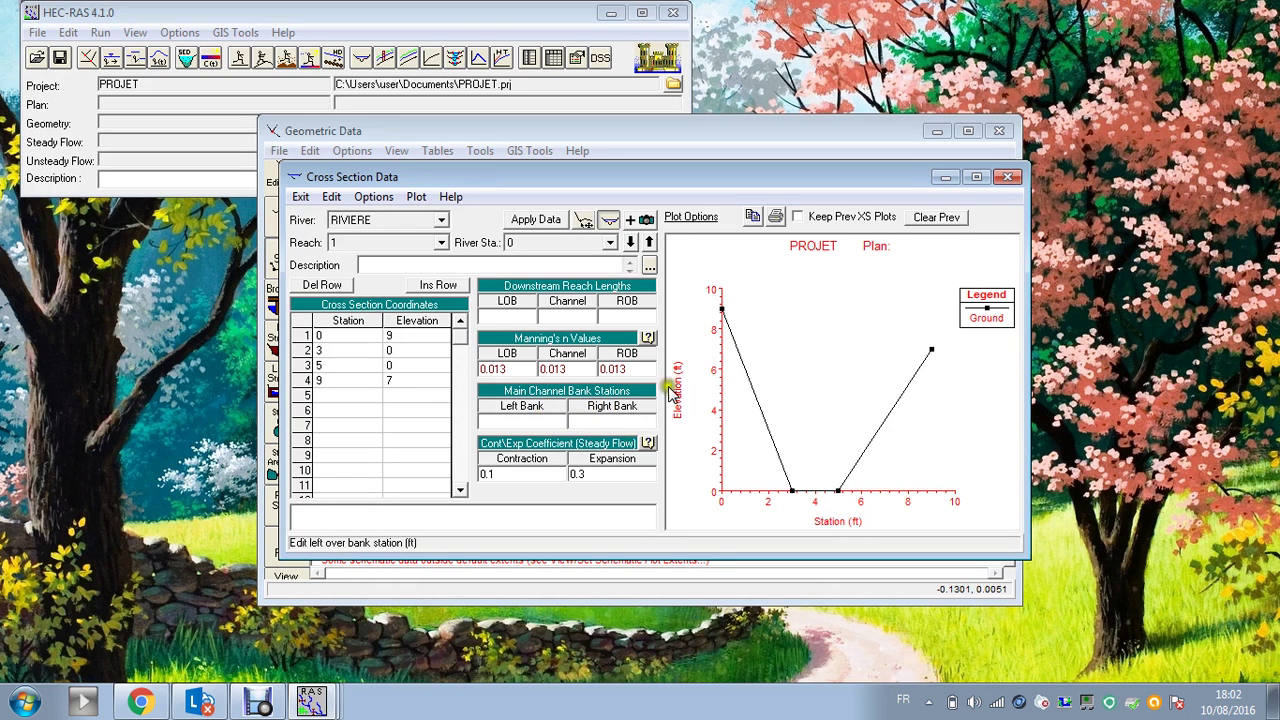
left_click(722, 312)
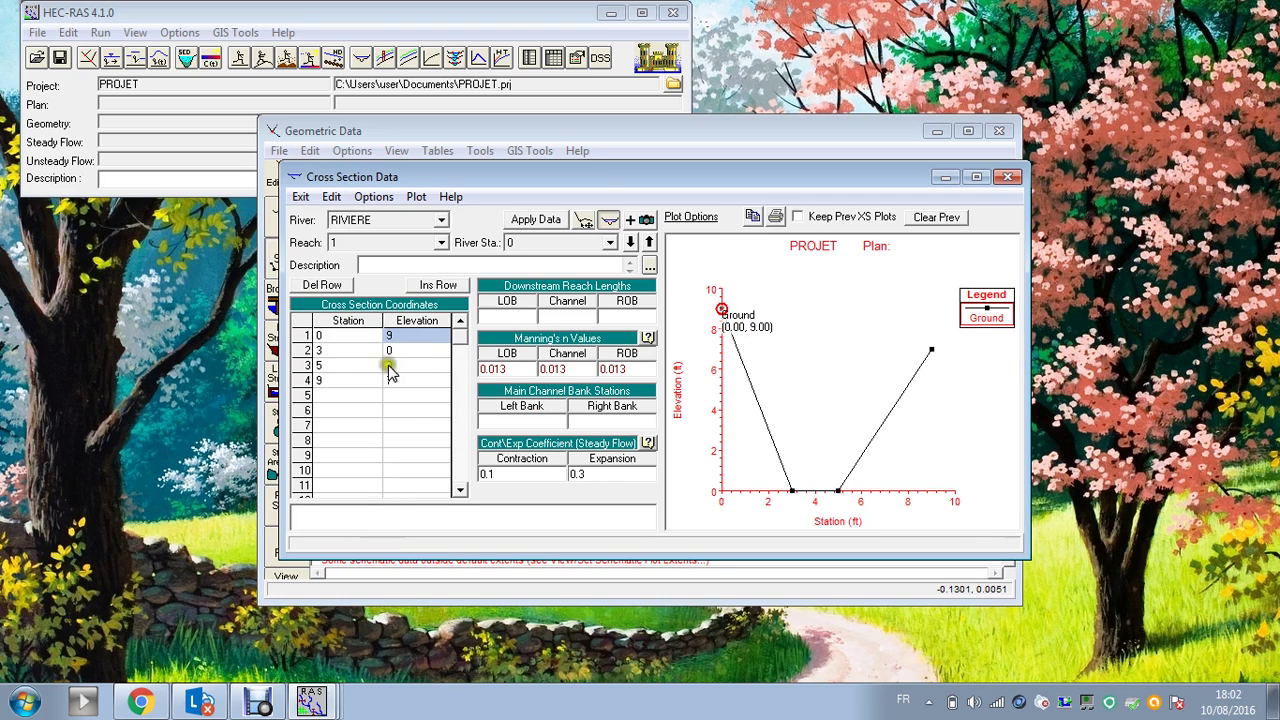
left_click(502, 424)
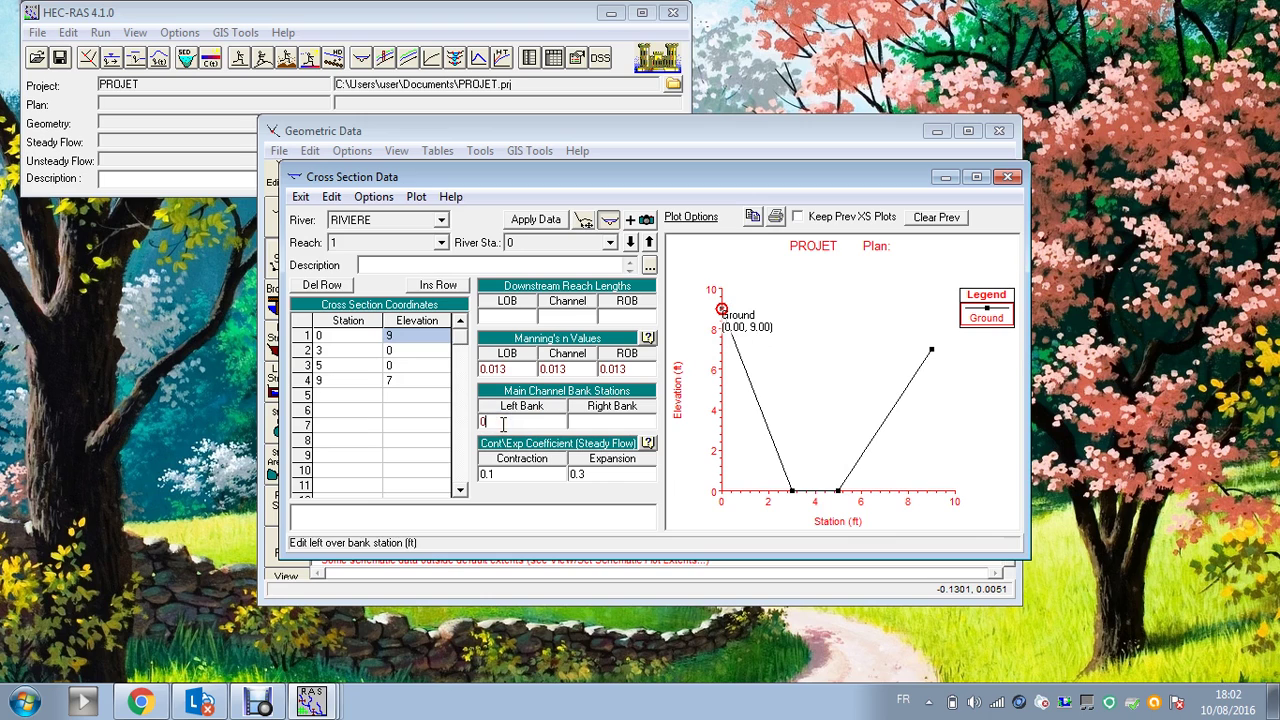
left_click(932, 353)
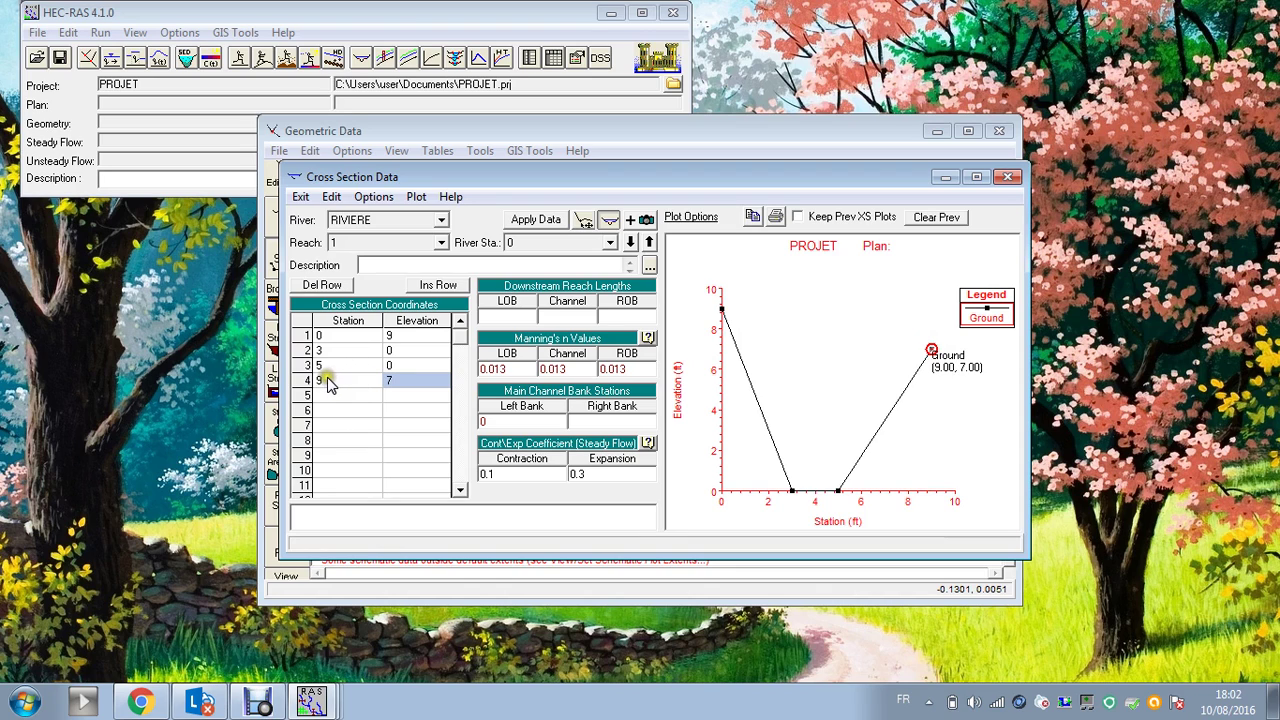
left_click(598, 421)
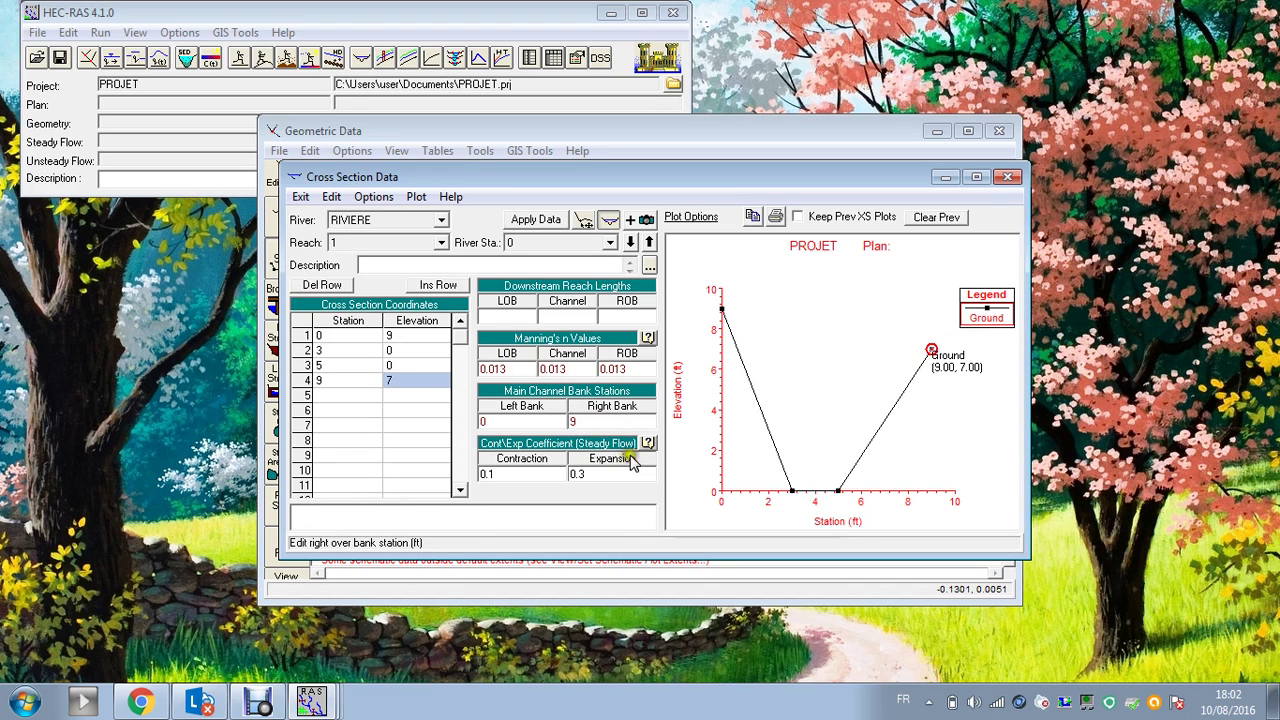
left_click(548, 221)
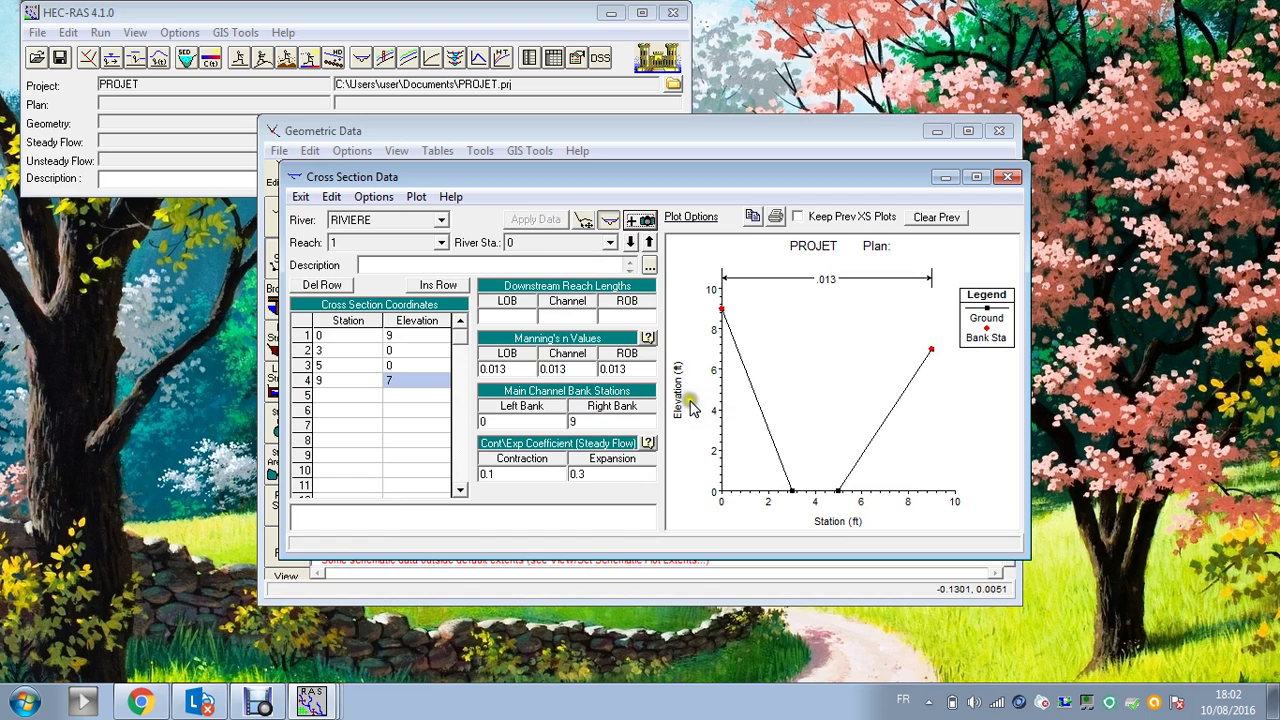
- Try a non-increasing station order by setting the second station to 5 and the third to 3, and apply the data
left_click(400, 426)
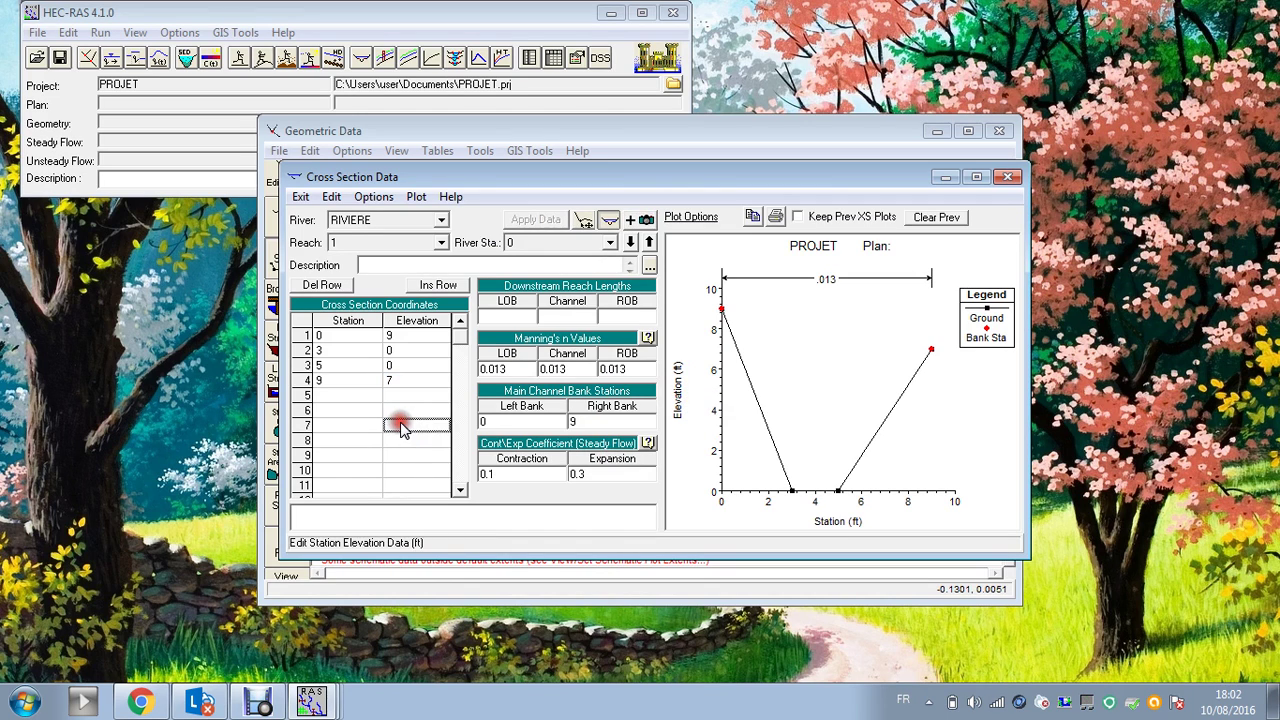
left_click(358, 353)
left_click(362, 355)
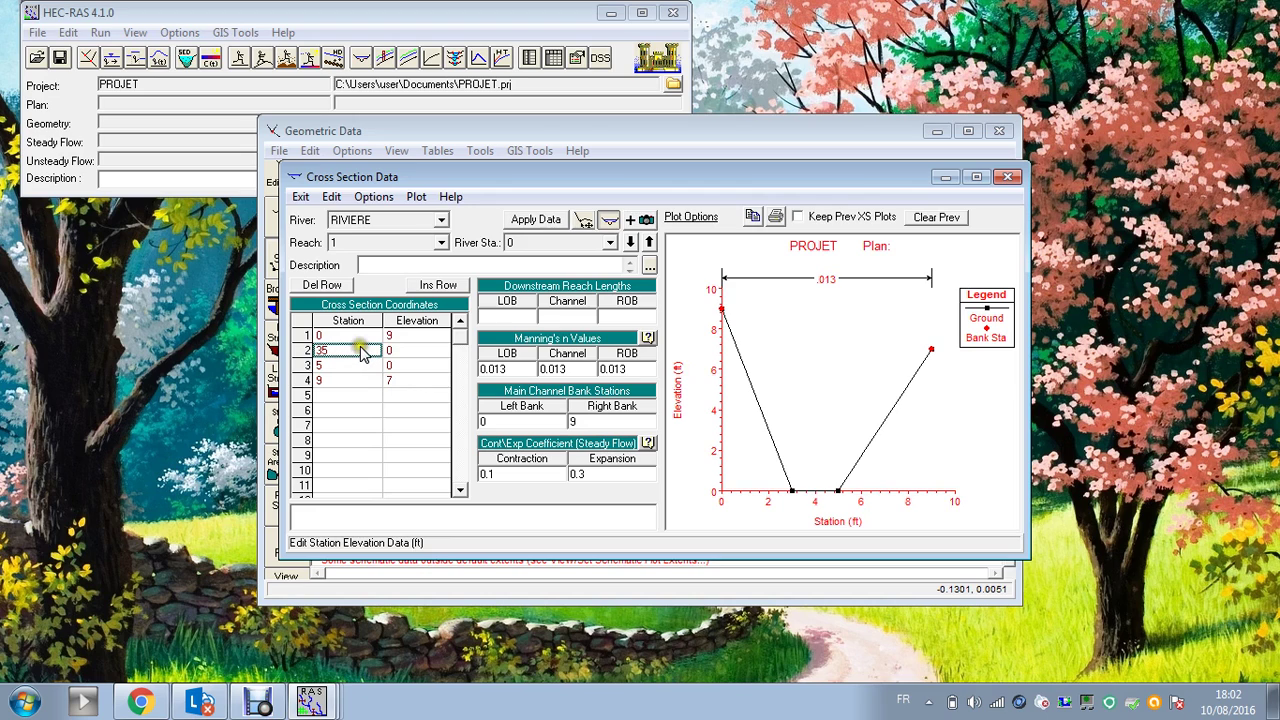
left_click(362, 356)
left_click(345, 367)
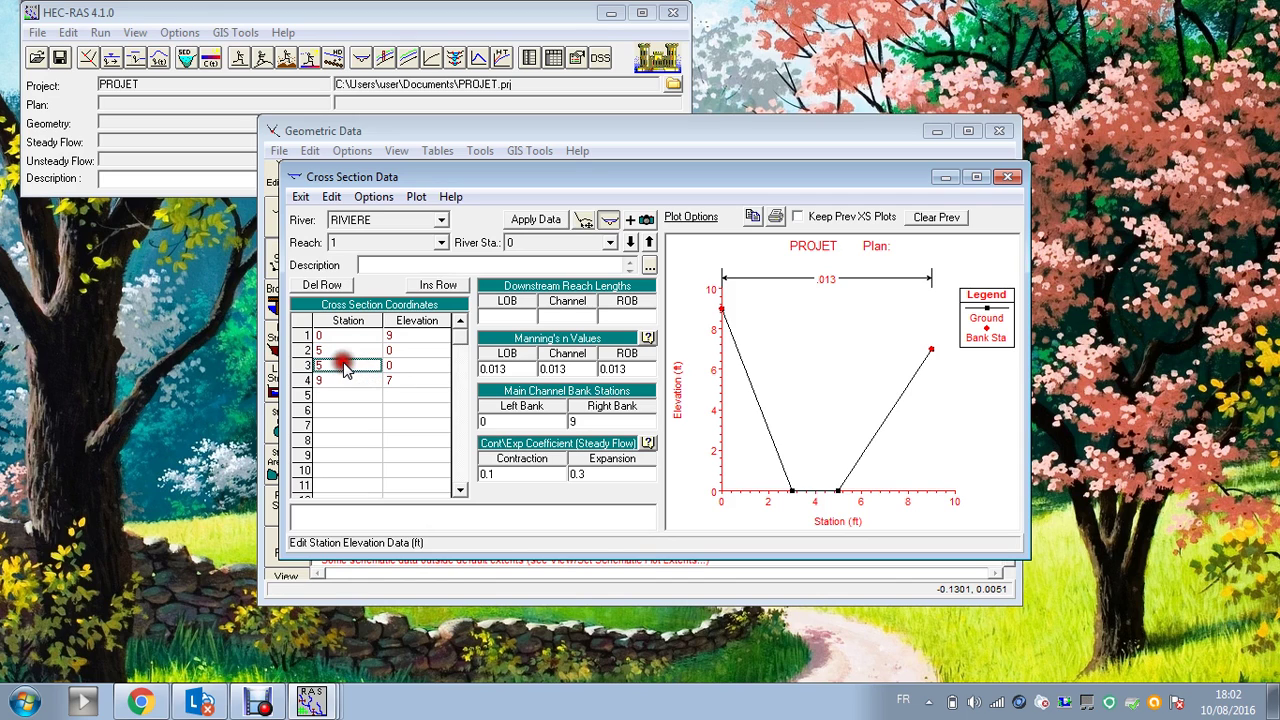
key("Delete")
left_click(375, 397)
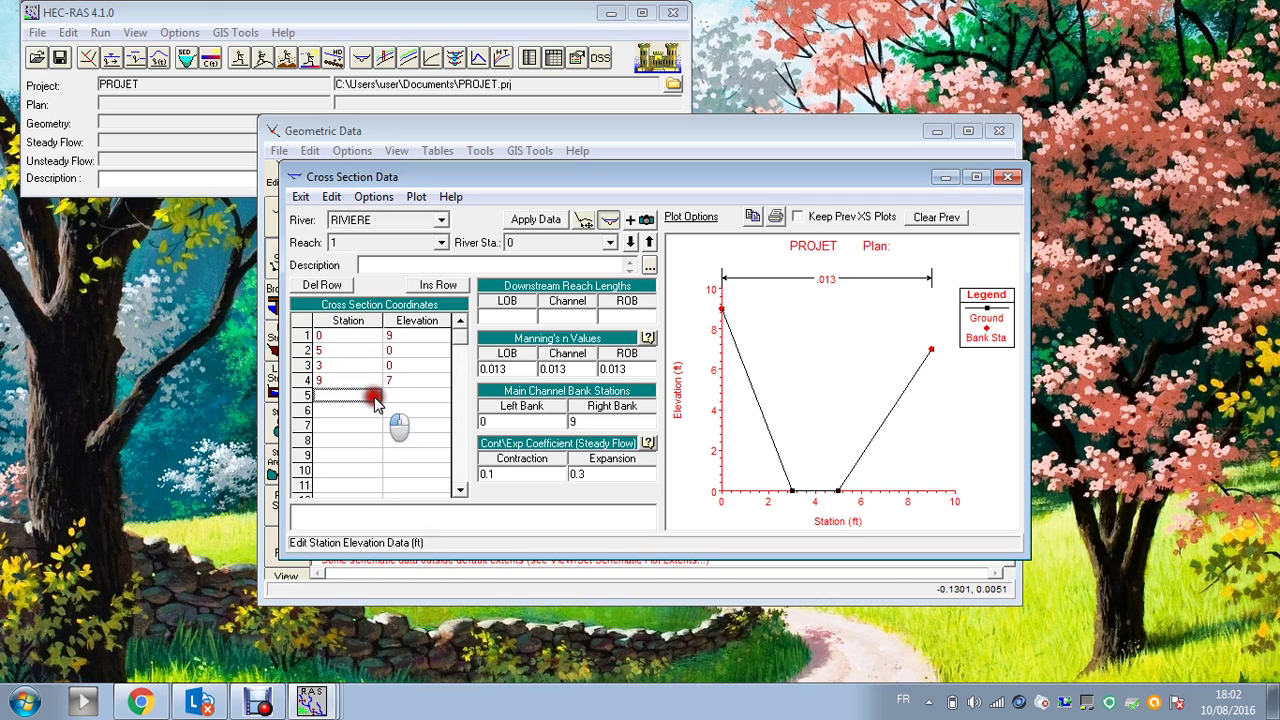
left_click(553, 224)
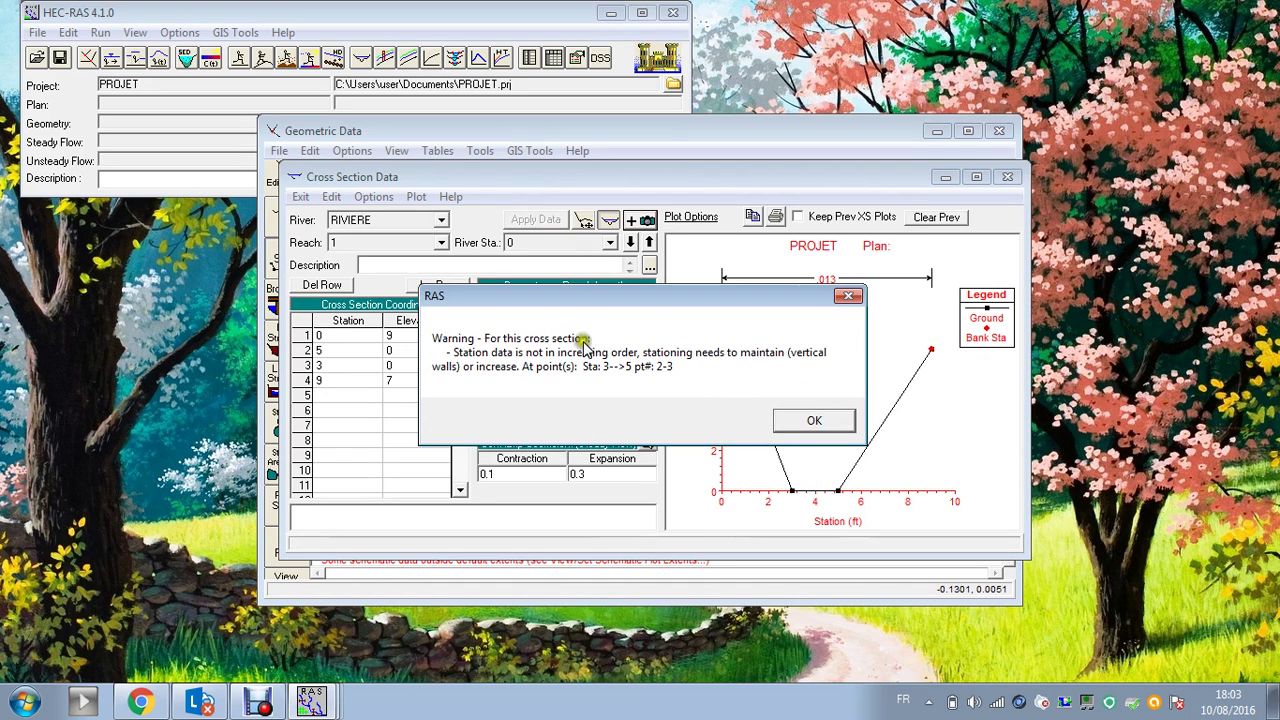
left_click(814, 420)
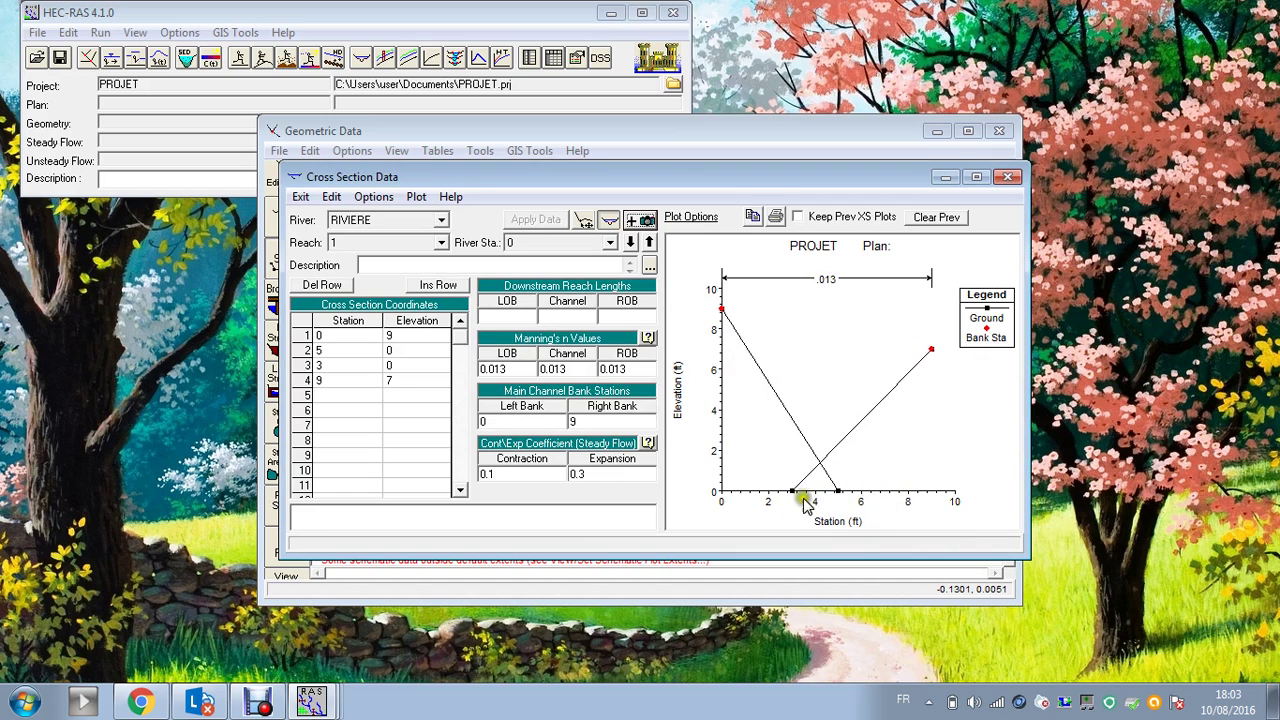
- Restore the second station to 3 and the third to 5, and apply the data
left_click(339, 352)
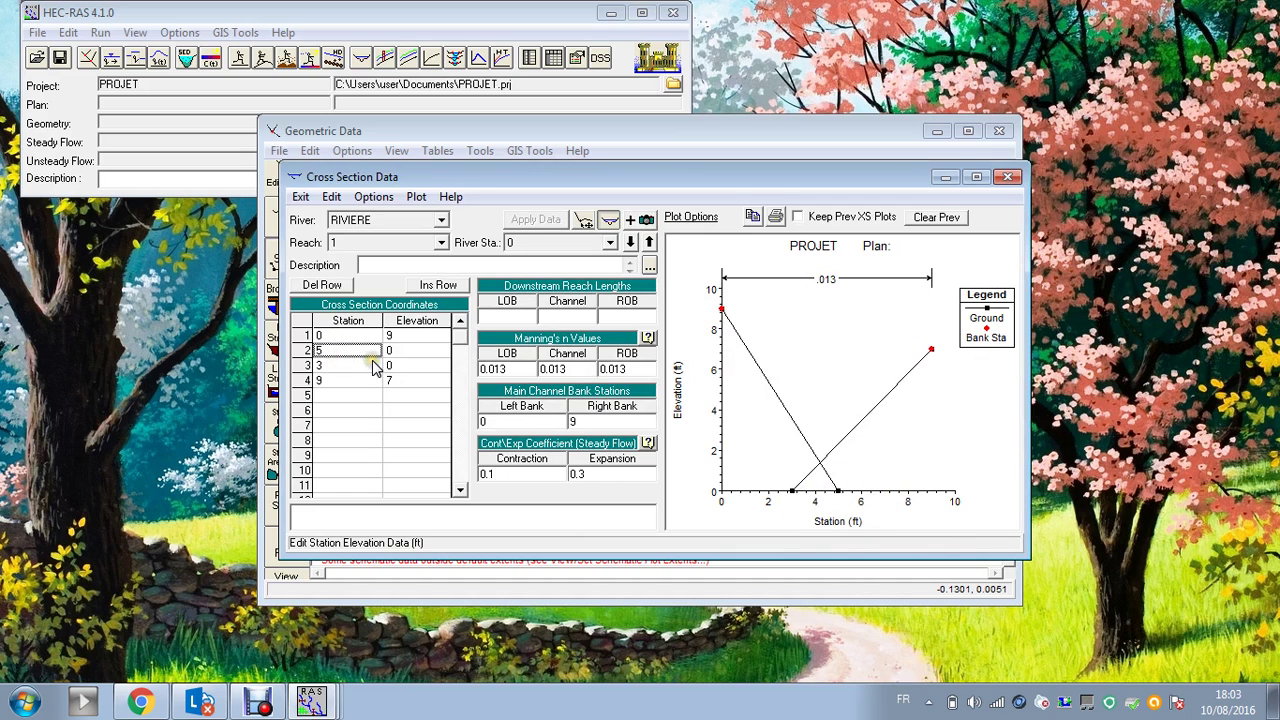
type("3")
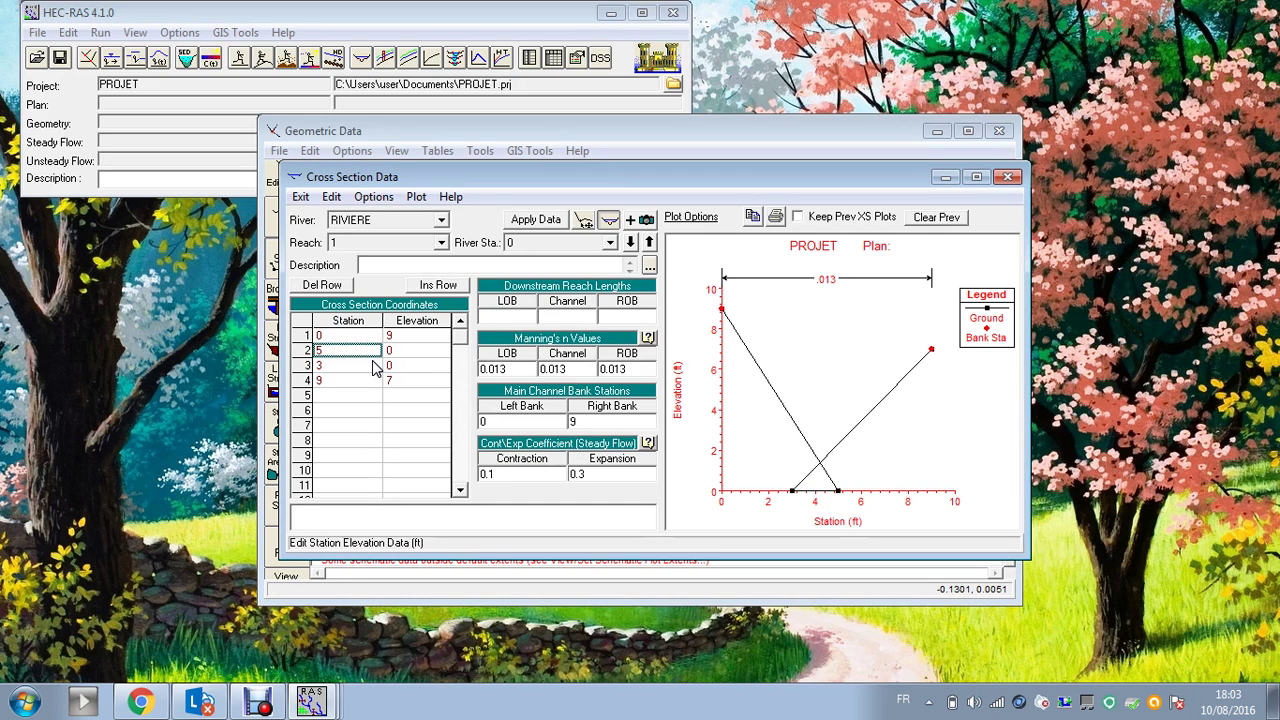
key("BackSpace")
left_click(374, 366)
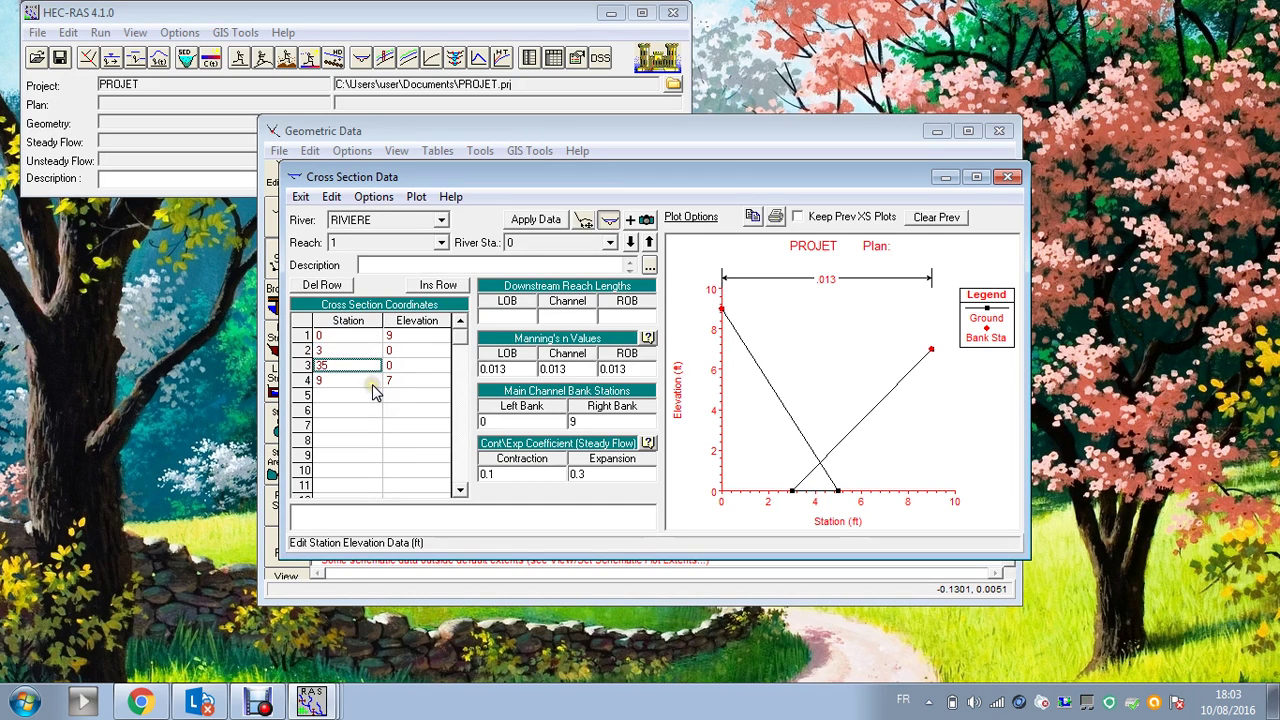
left_click(364, 370)
left_click(412, 426)
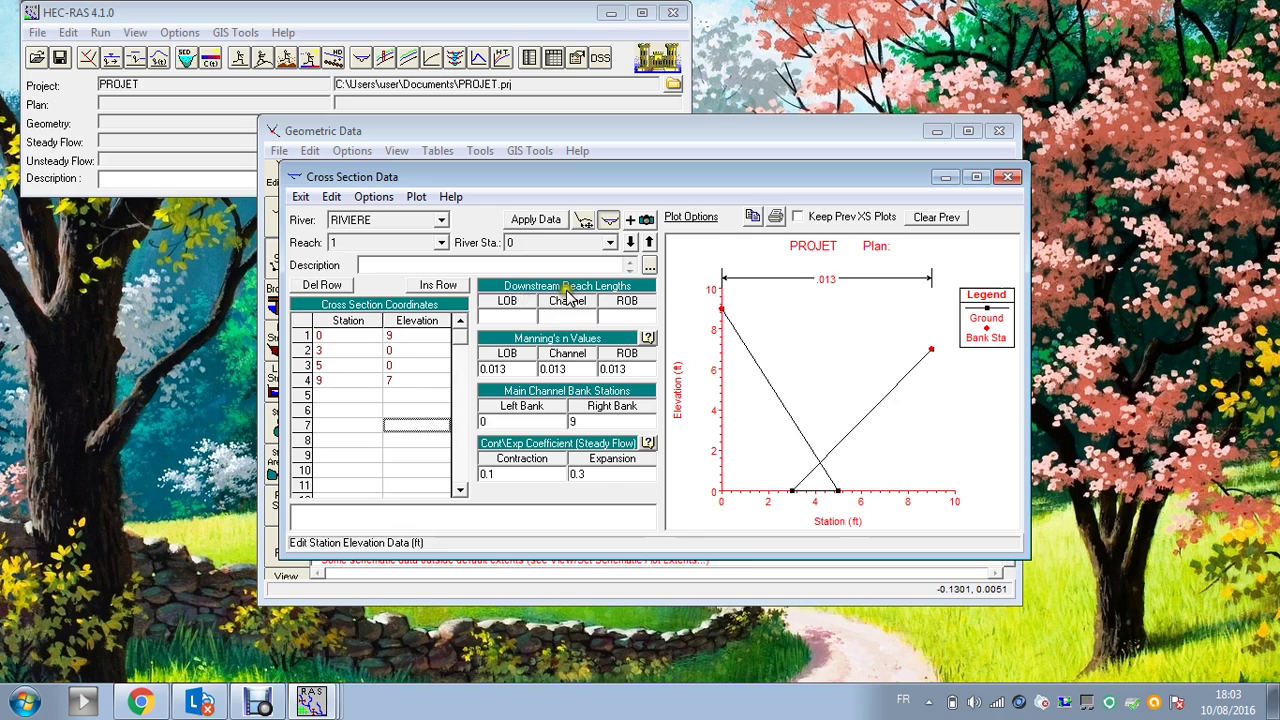
left_click(552, 222)
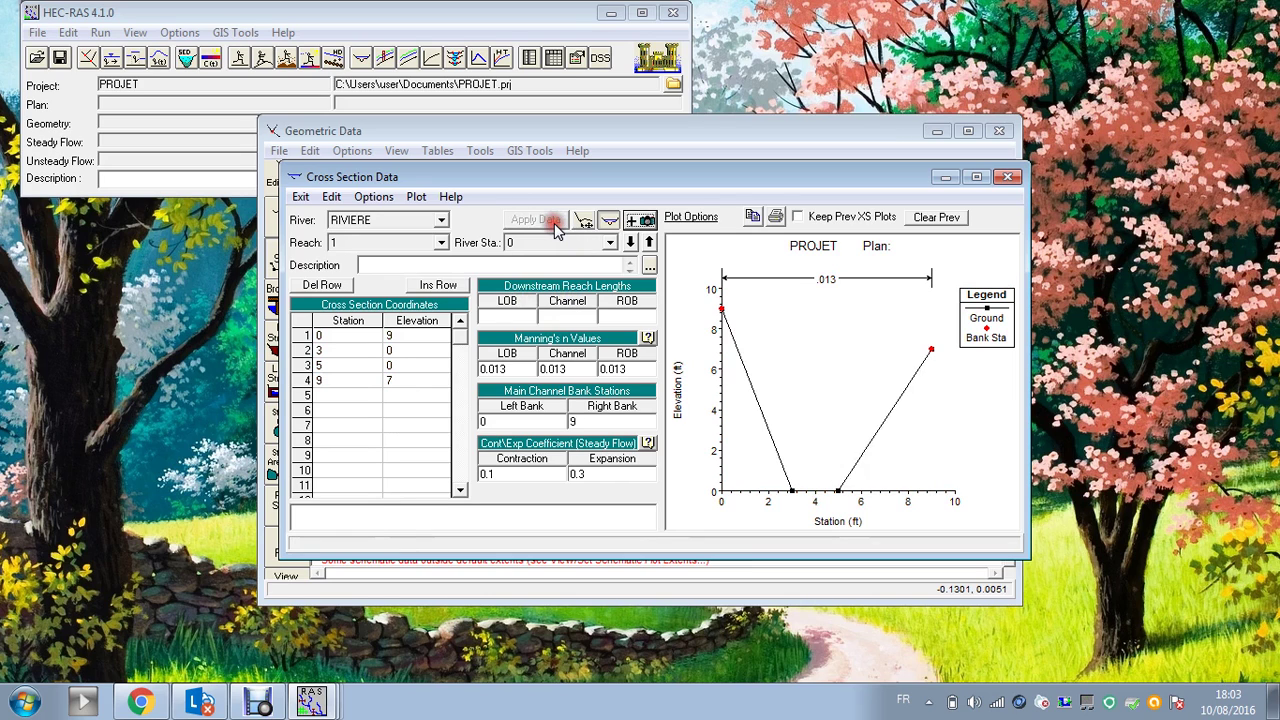
- Add a new cross section at river station 1 in reach 1
left_click(380, 199)
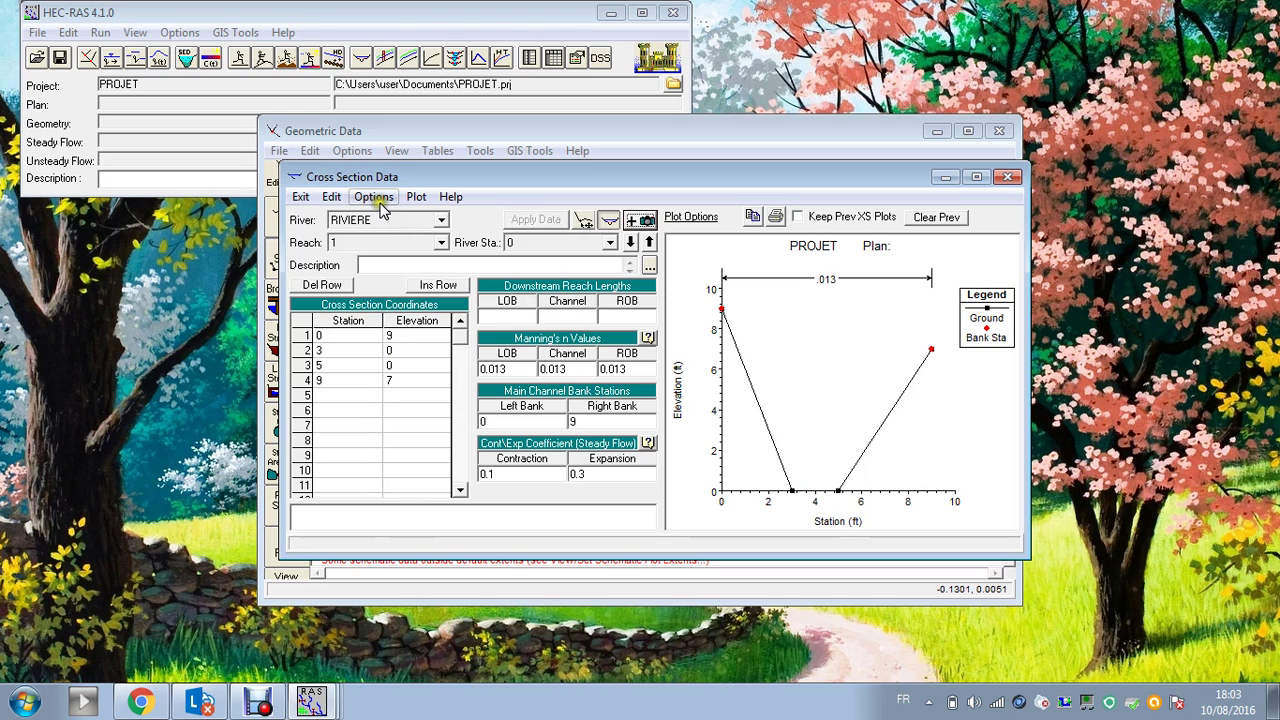
left_click(382, 202)
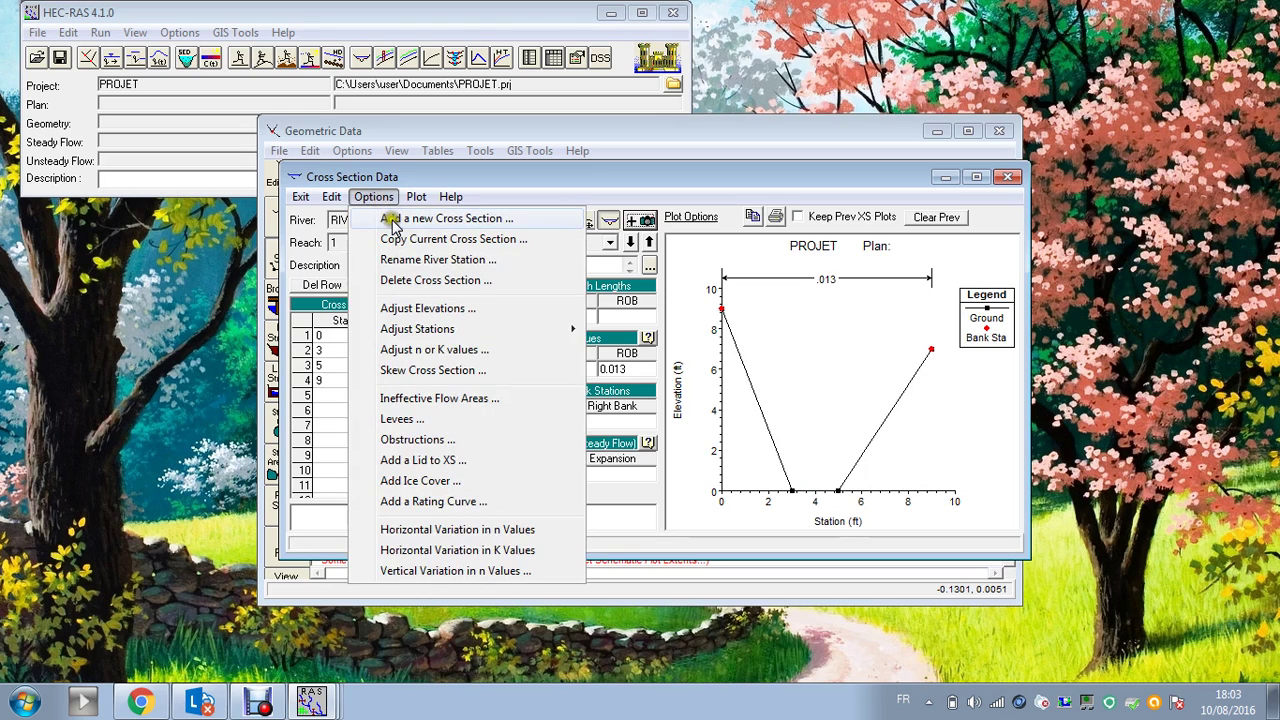
left_click(400, 222)
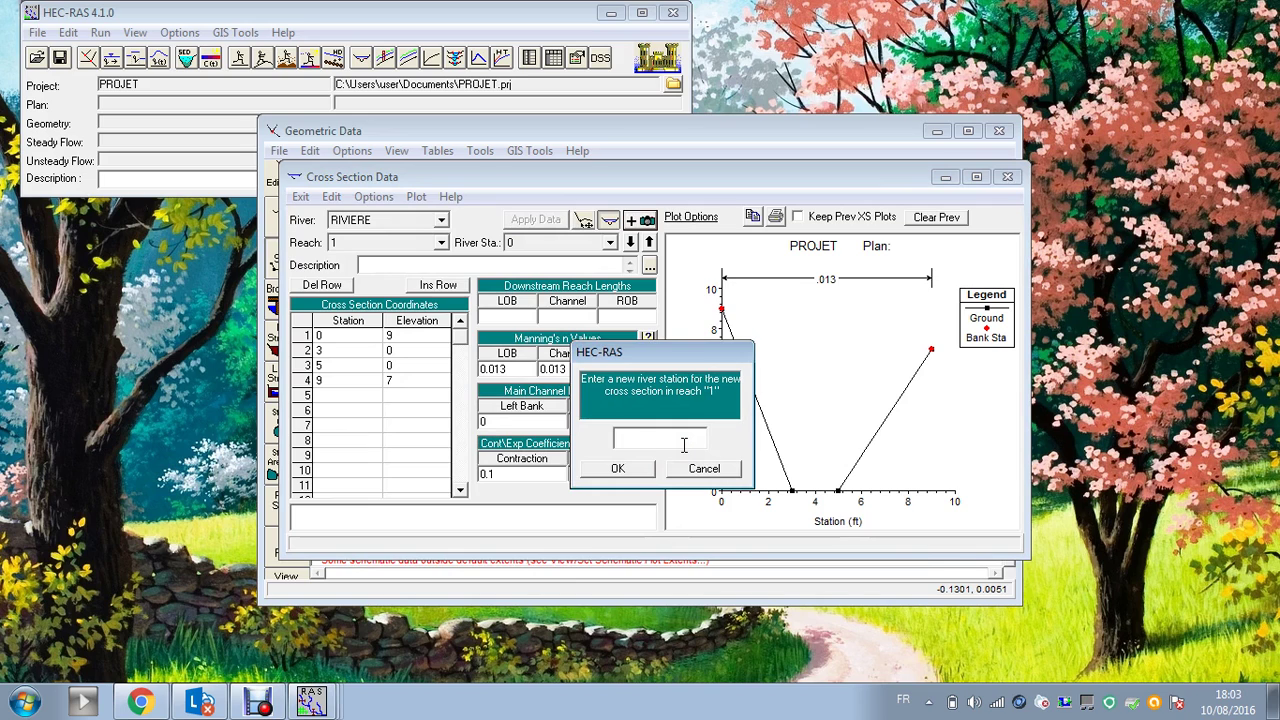
left_click(620, 468)
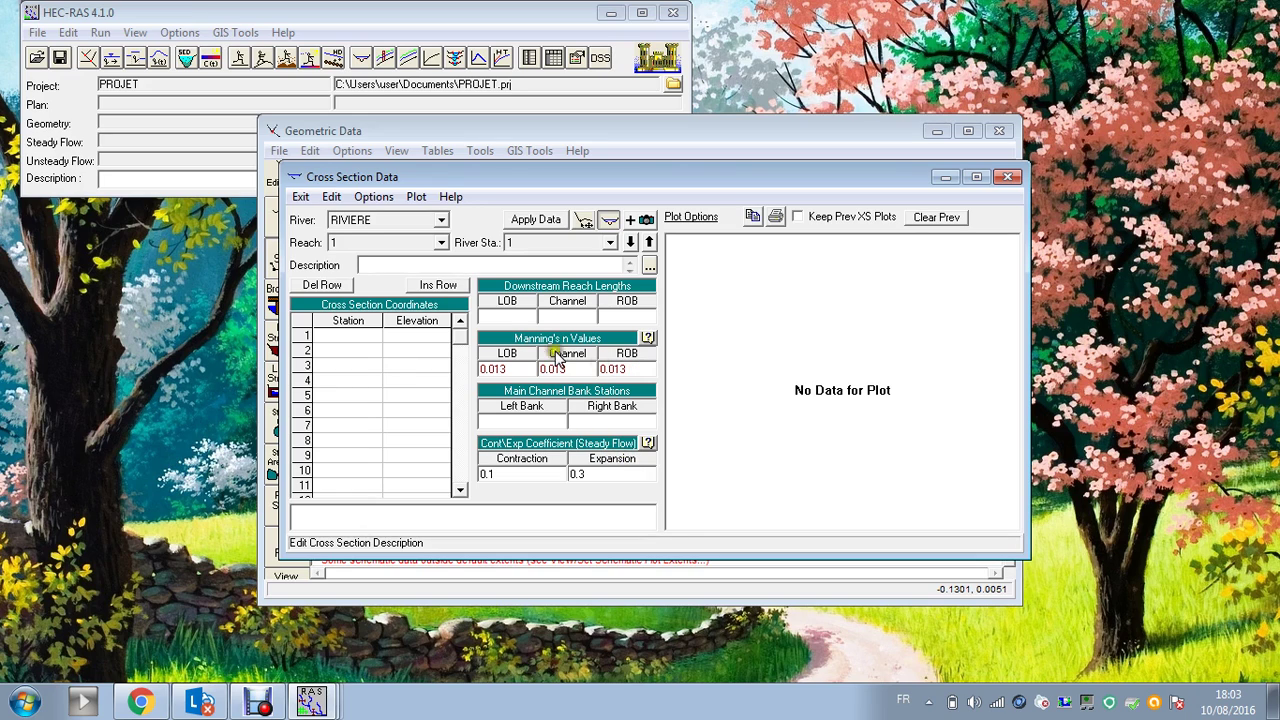
- Set the downstream reach lengths of the new cross section to 100 for the left overbank, channel and right overbank
left_click(508, 320)
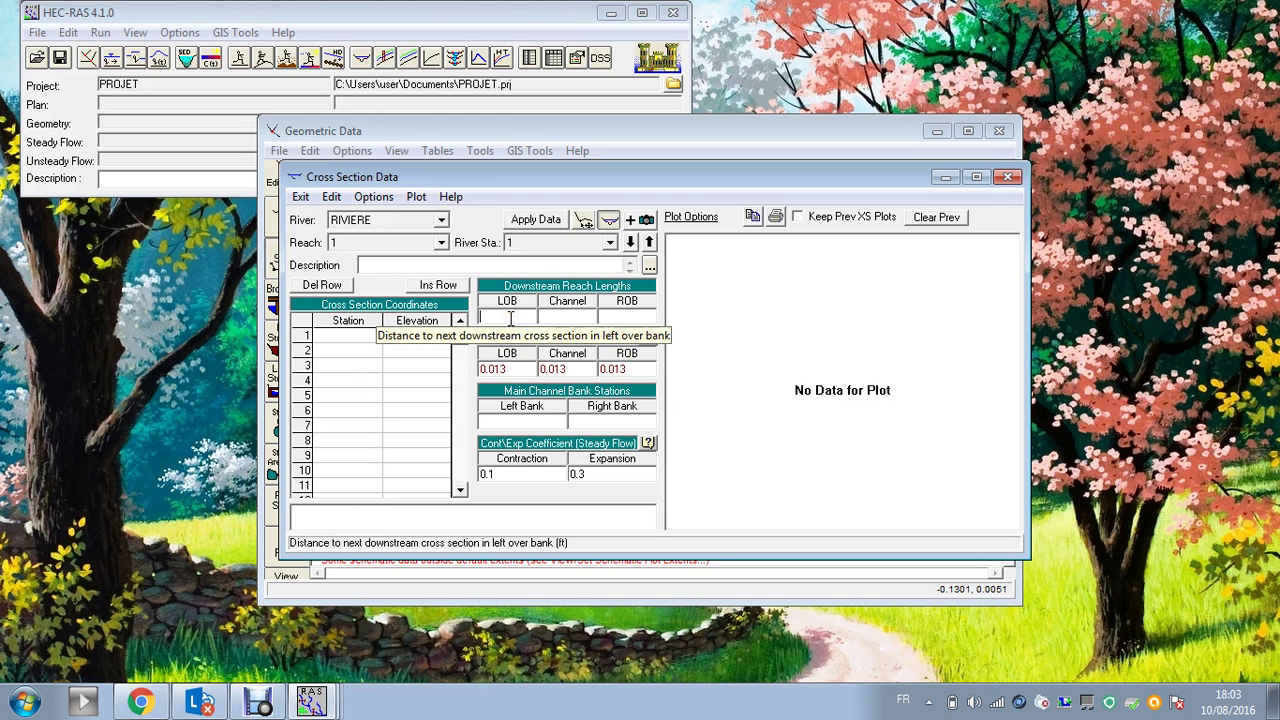
type("100")
left_click(560, 315)
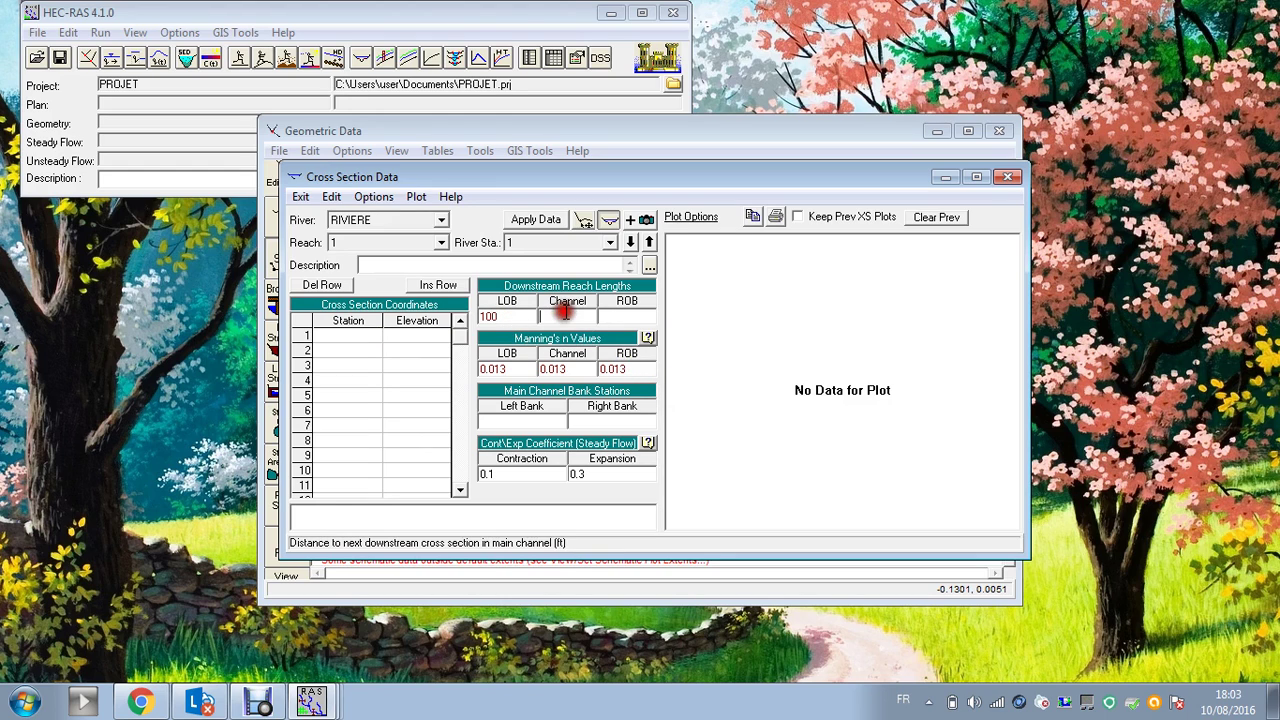
type("100")
left_click(623, 313)
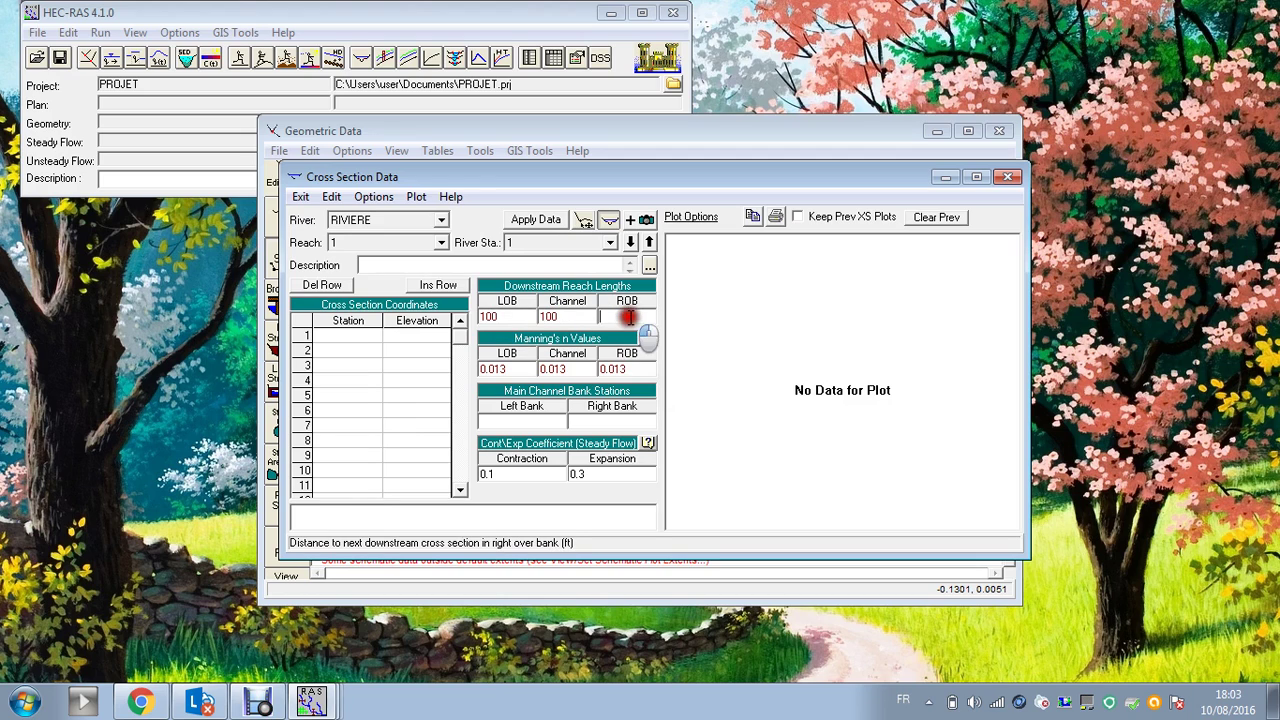
type("100")
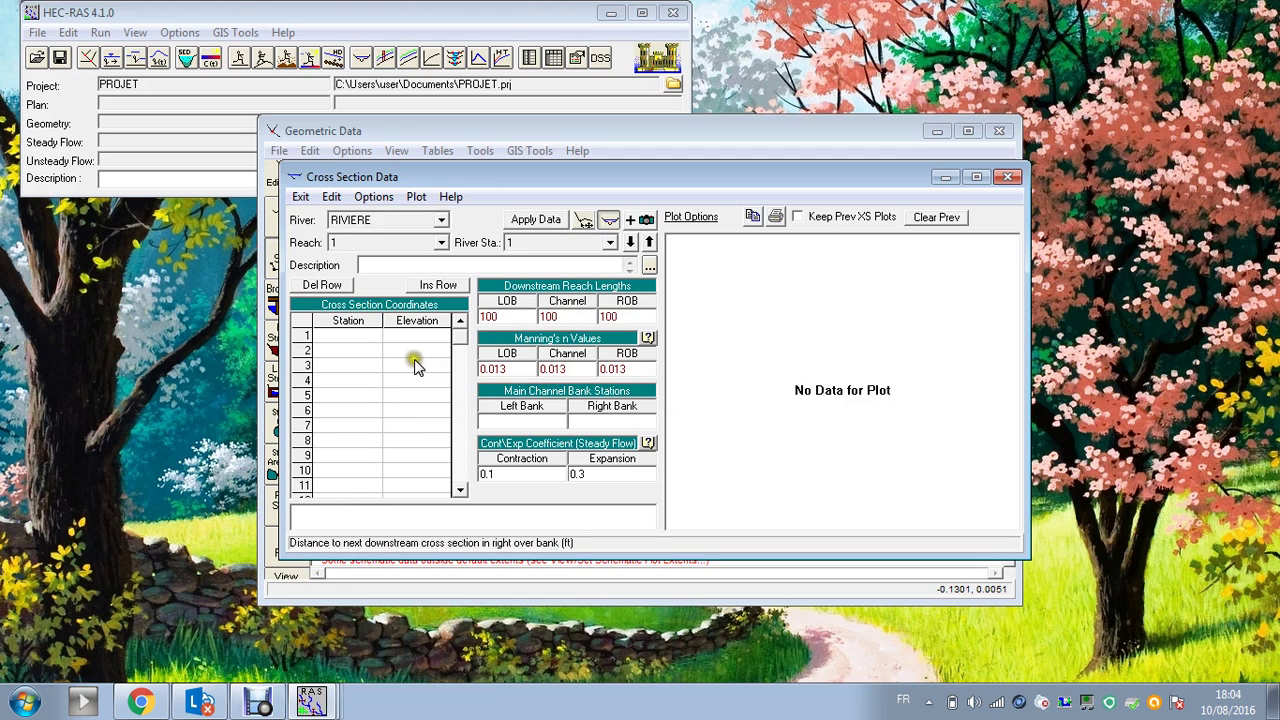
- Enter the stations 0, 4, 6 and 10 in the coordinates of the new cross section
left_click(417, 369)
left_click(358, 340)
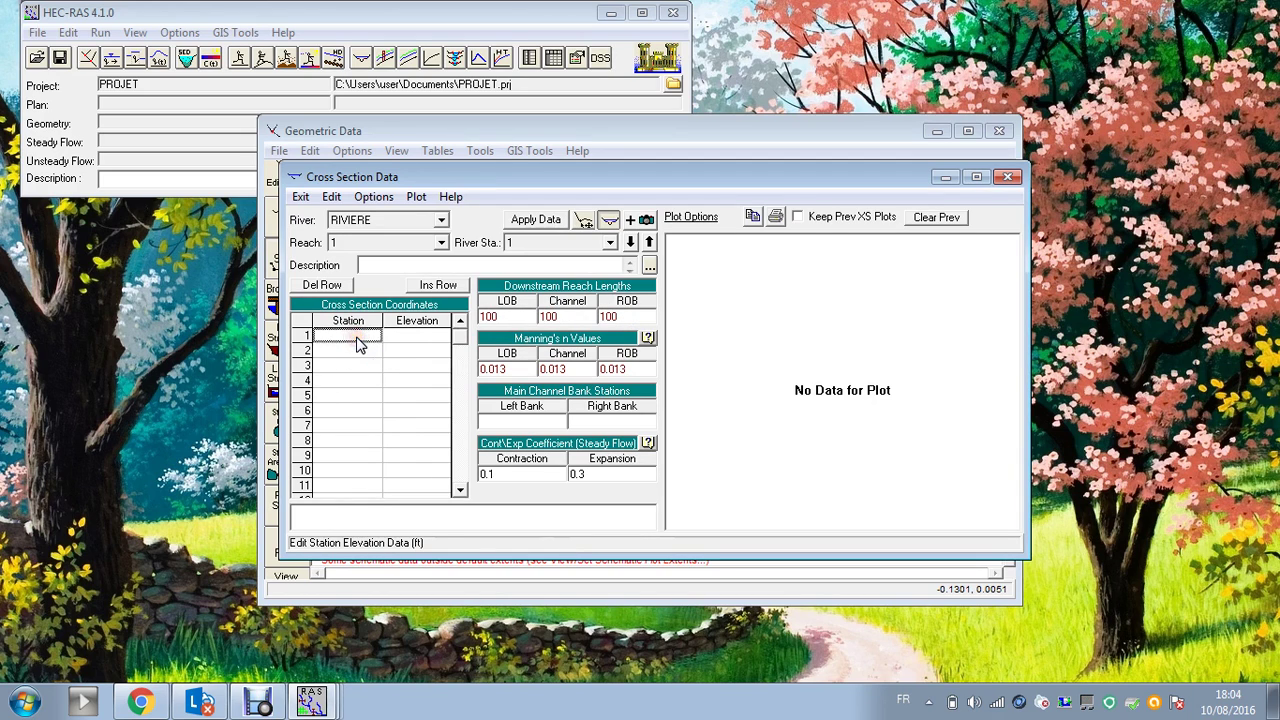
key("Return")
key("Return")
key("Return")
- Enter the elevations 14, 2, 3 and 15 for the four stations and apply the data to plot the section
left_click(410, 340)
key("Return")
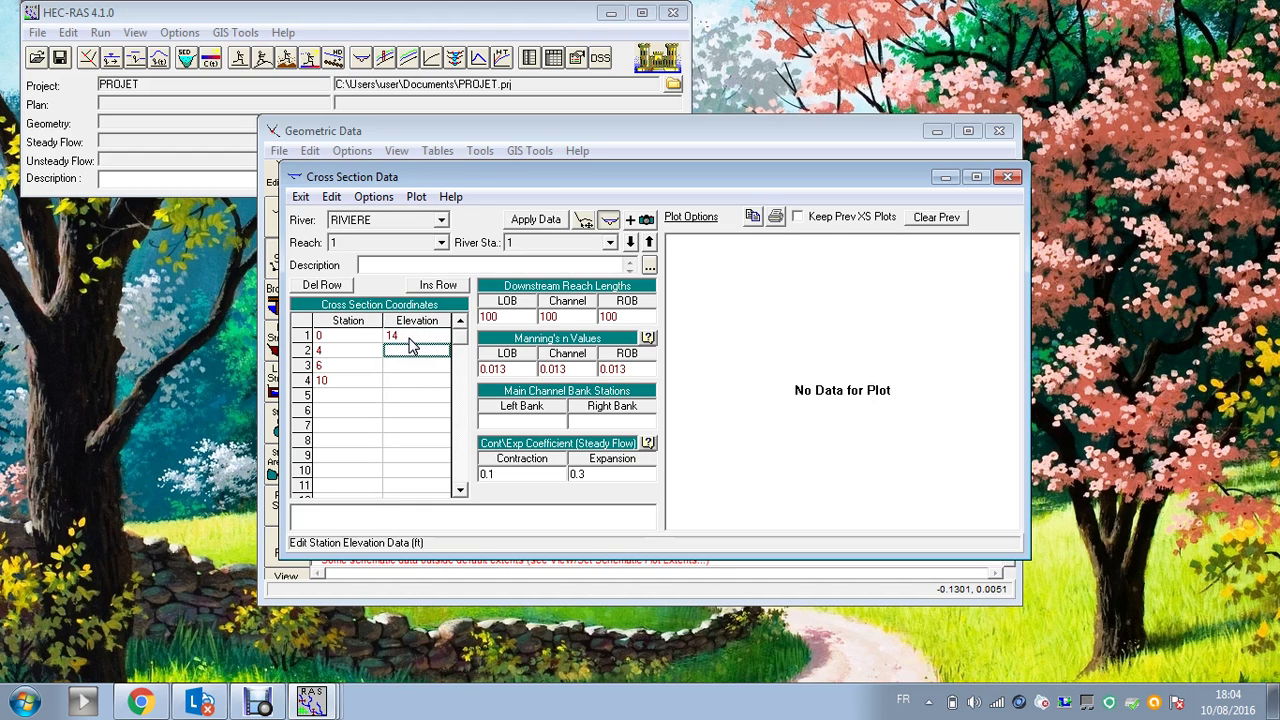
key("Return")
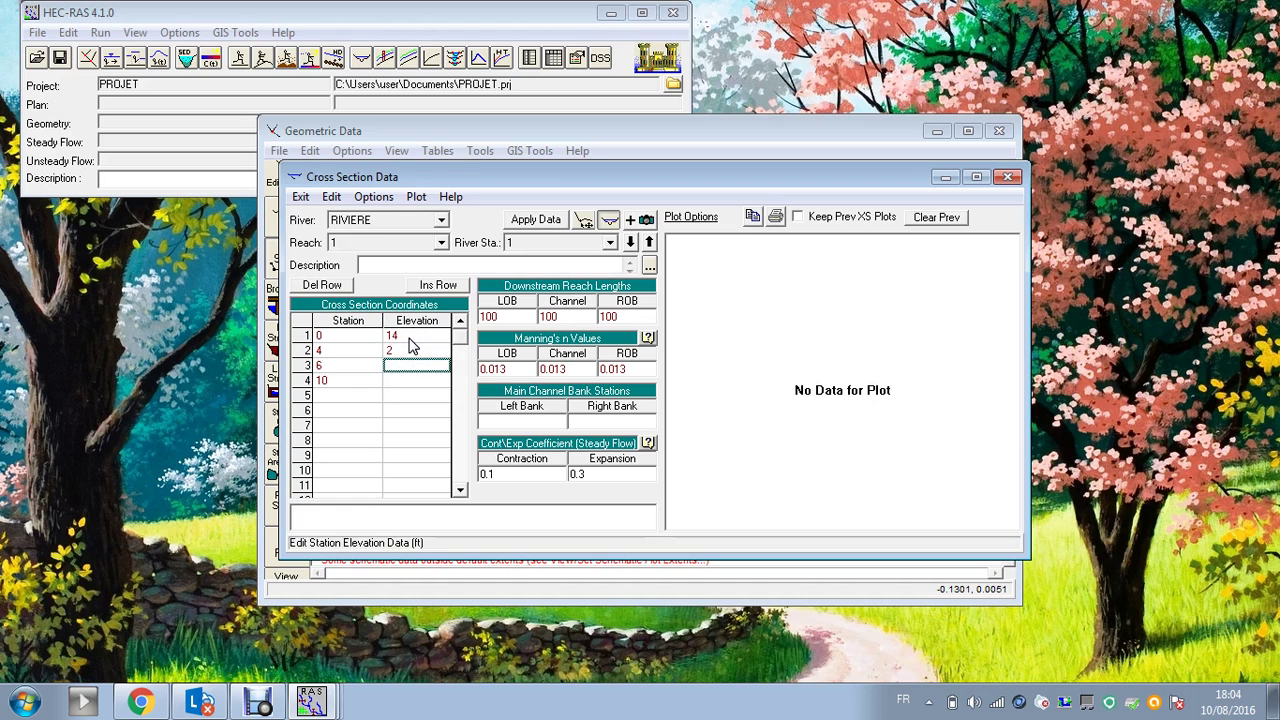
type("3")
key("Return")
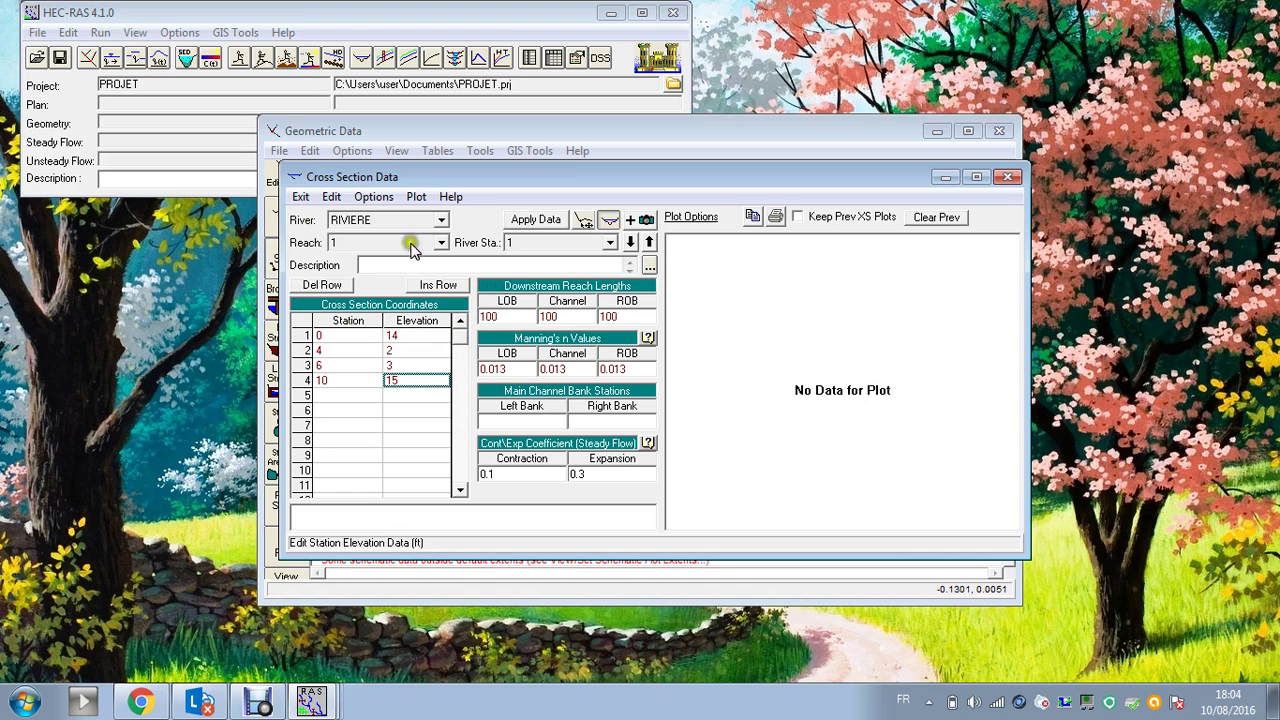
left_click(523, 423)
left_click(536, 220)
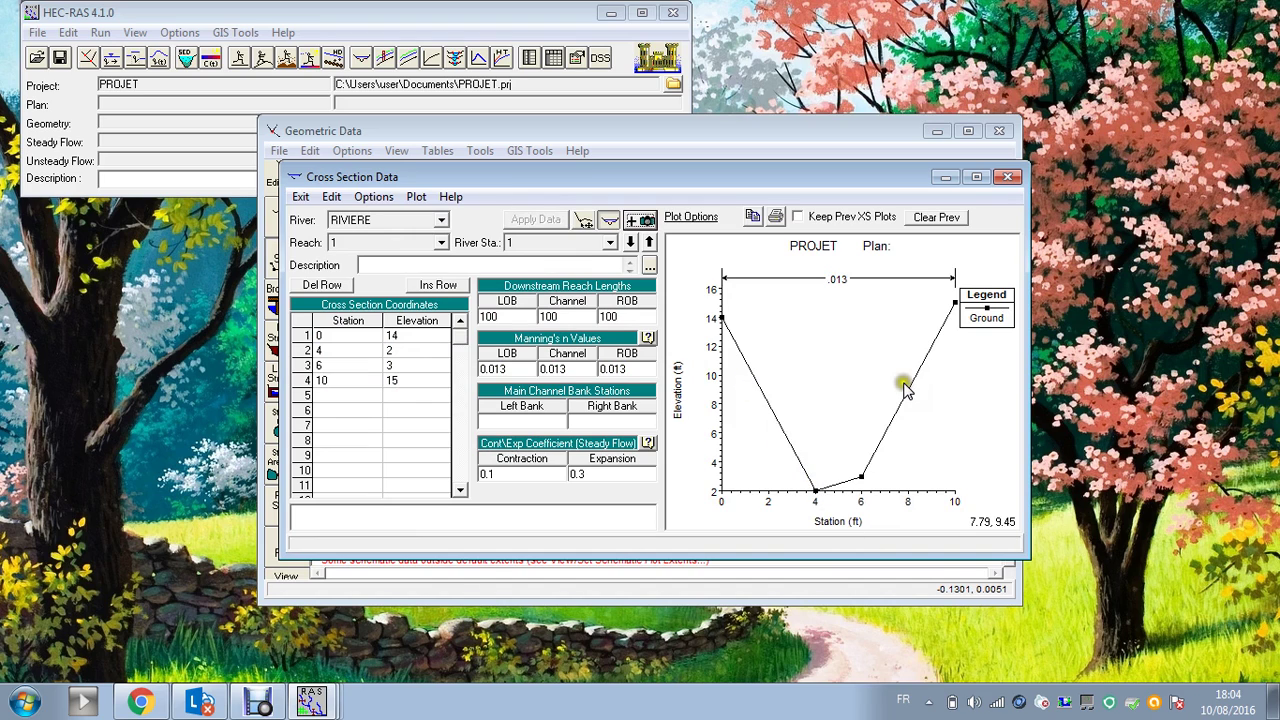
- Set the main channel bank stations of the section at river station 1 to 0 for left and 10 for right, and apply the data
left_click(522, 421)
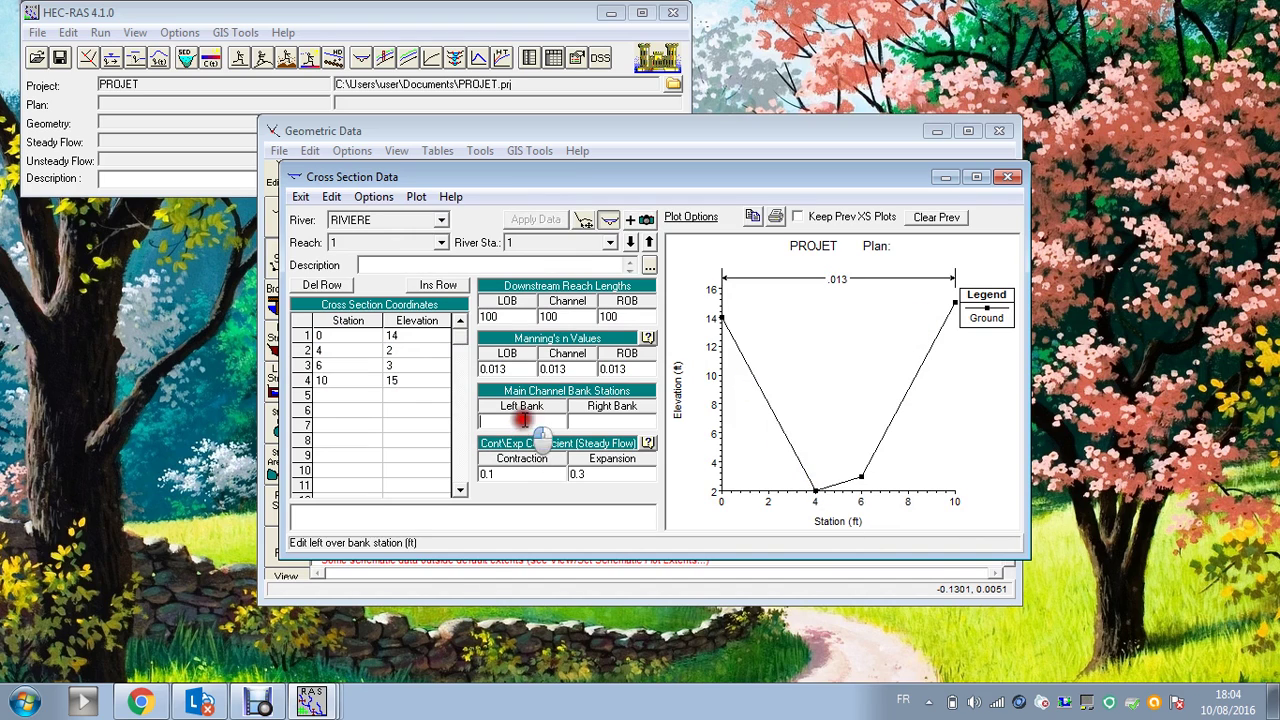
left_click(724, 321)
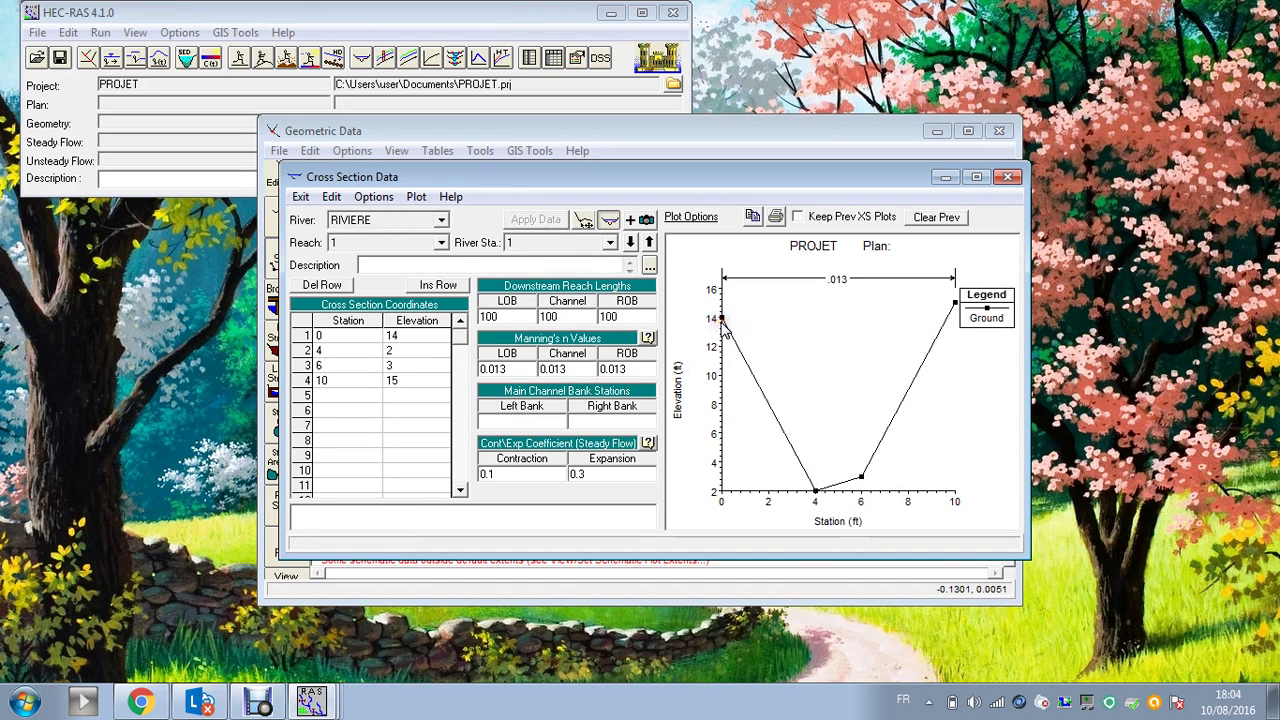
left_click(722, 320)
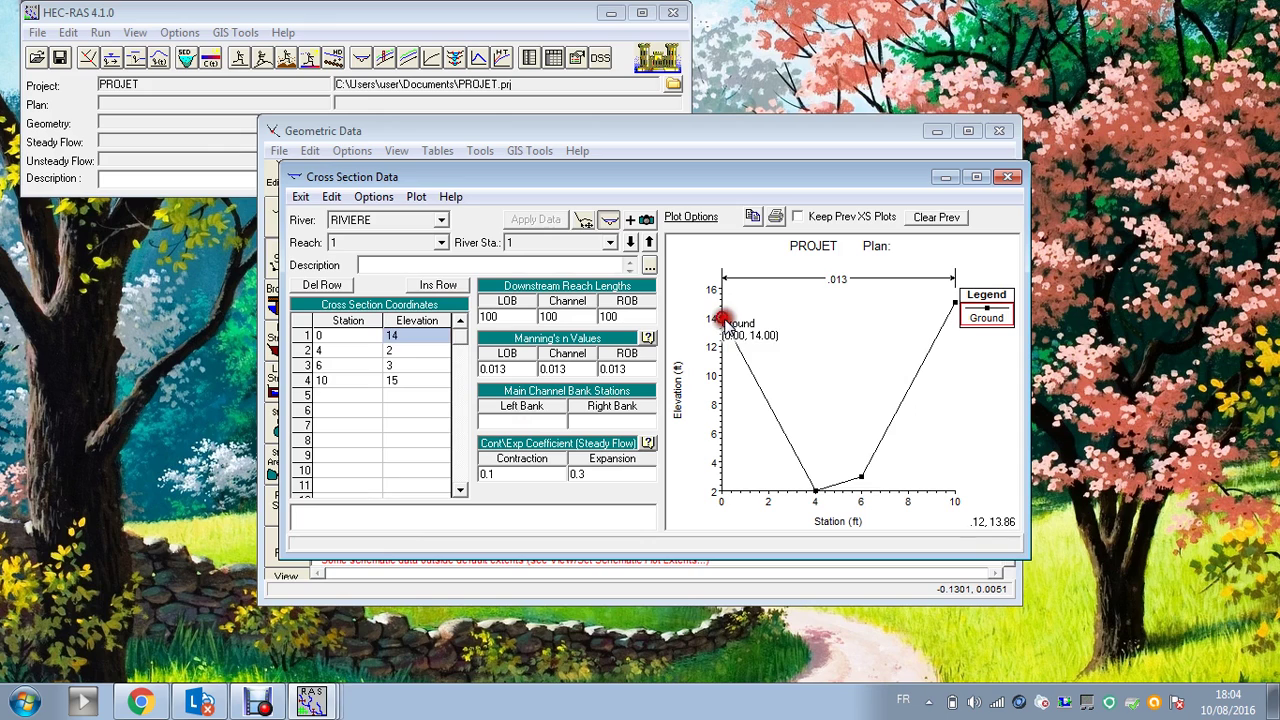
left_click(535, 428)
type("0")
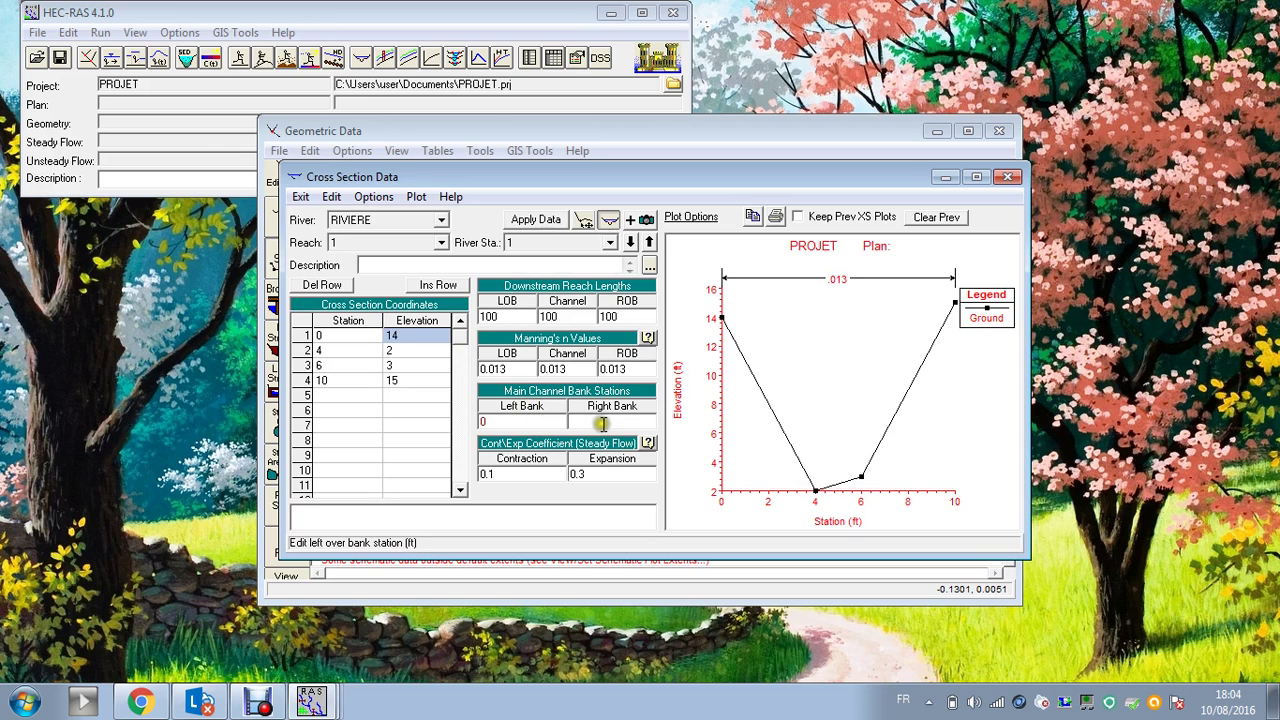
left_click(606, 432)
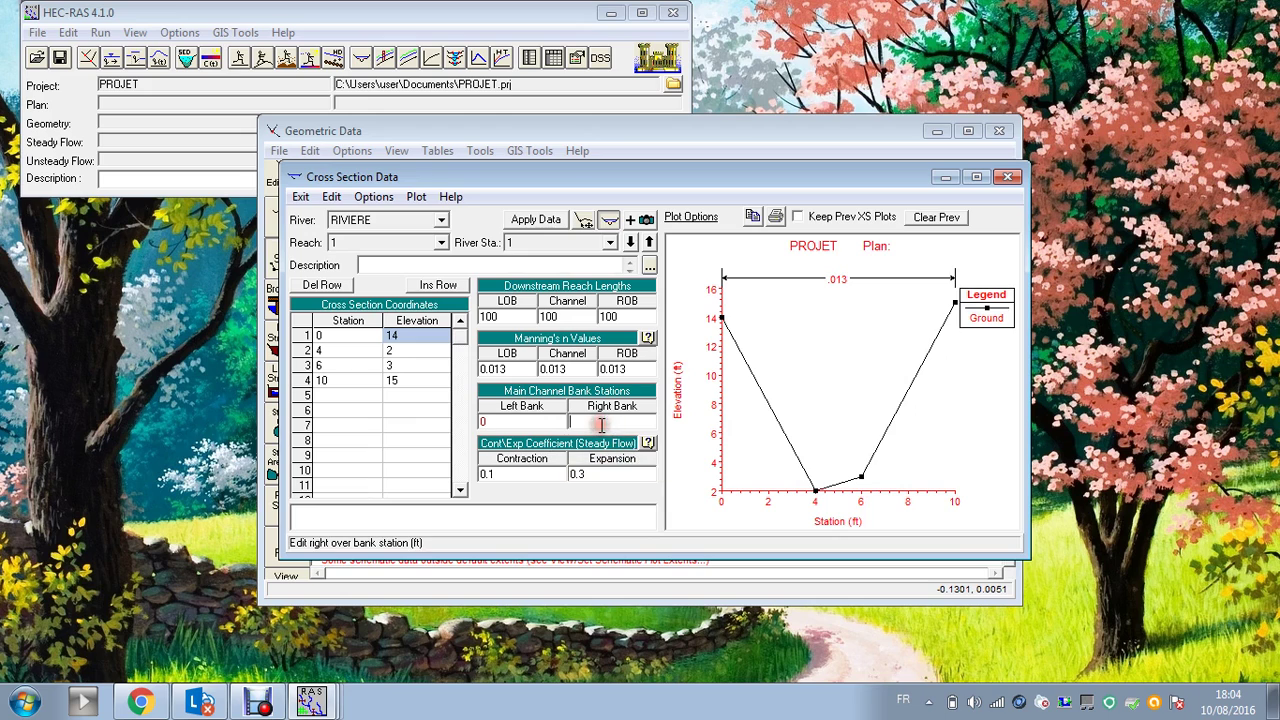
type("10")
left_click(422, 426)
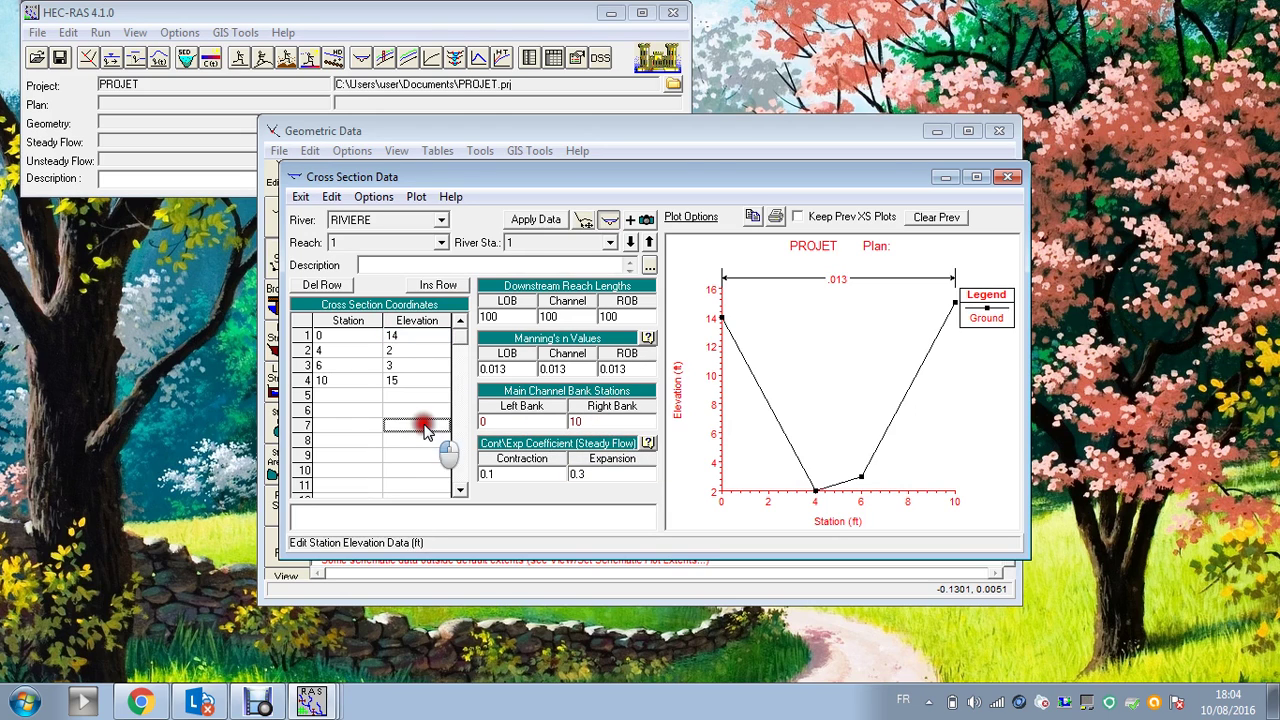
left_click(525, 221)
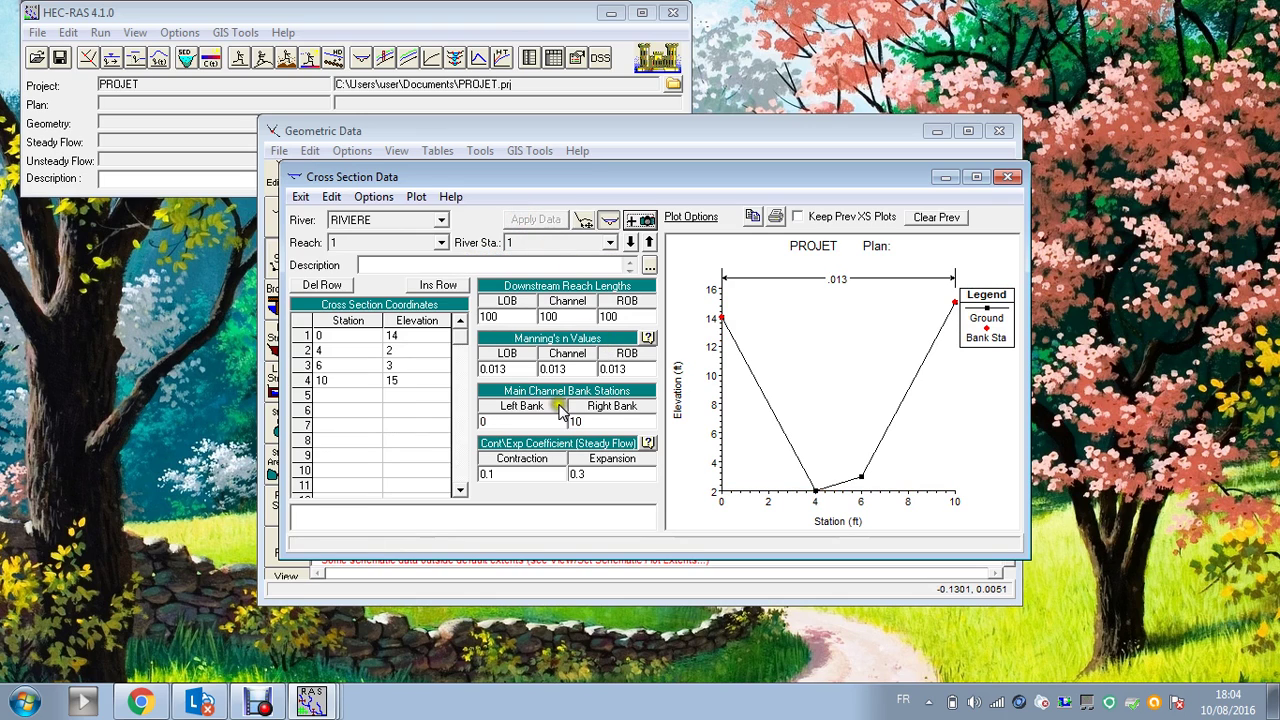
- Copy the current cross section to river station 3 in reach 1 of RIVIERE
left_click(375, 198)
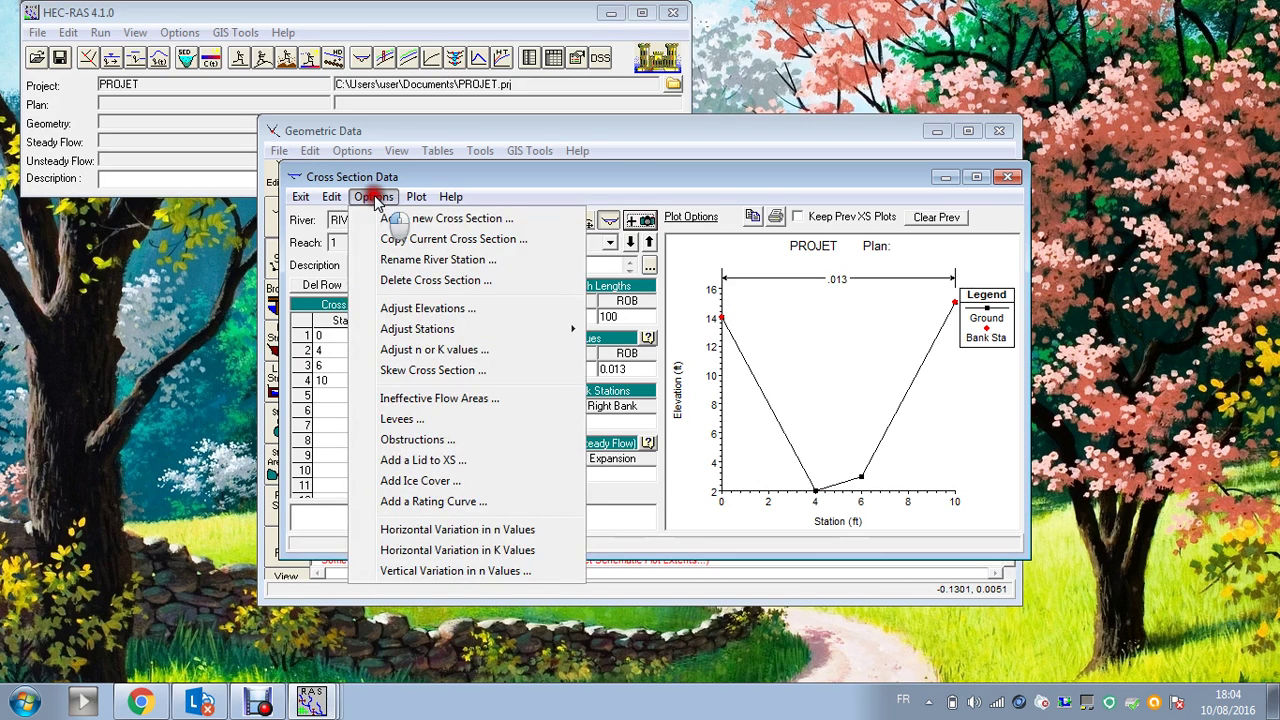
left_click(375, 196)
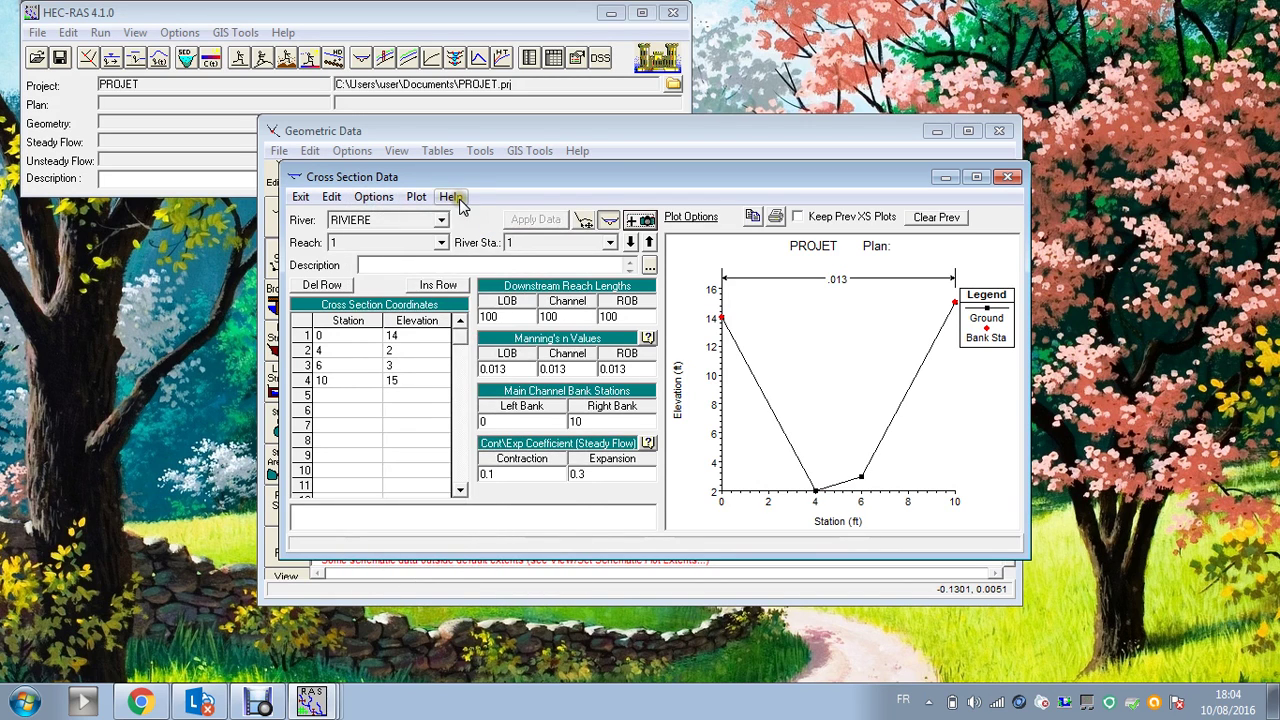
left_click(390, 198)
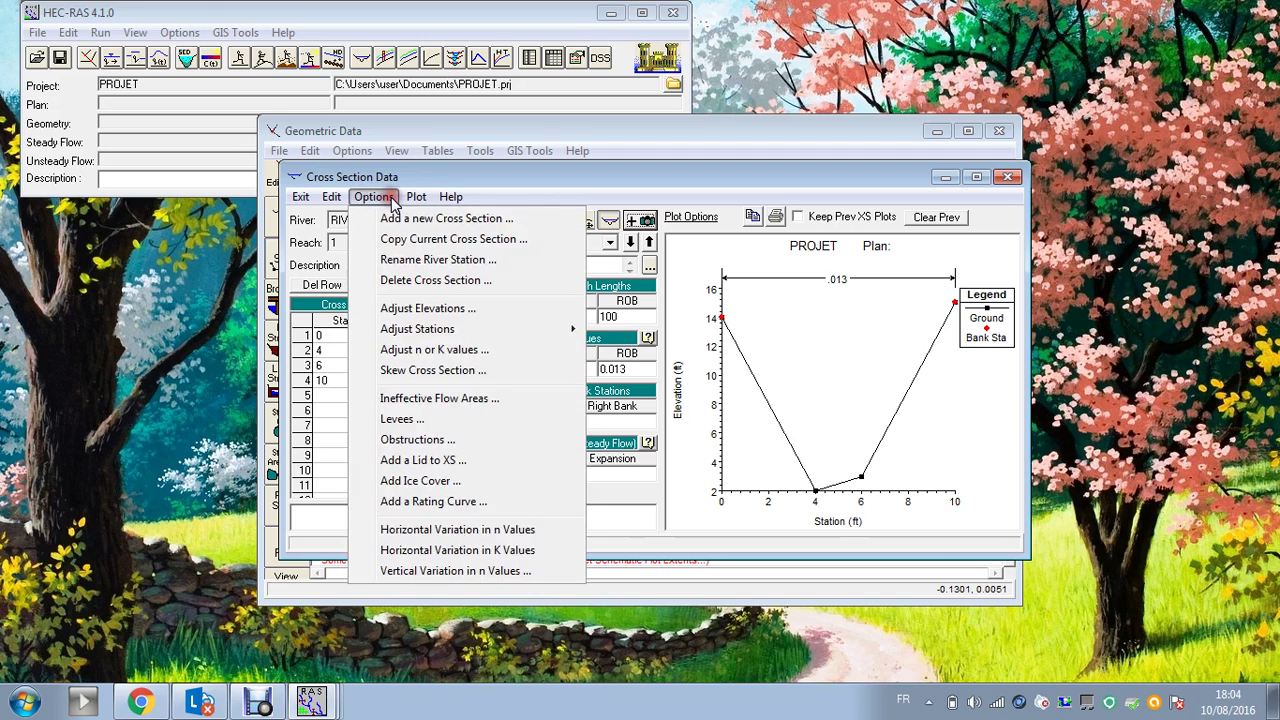
left_click(416, 244)
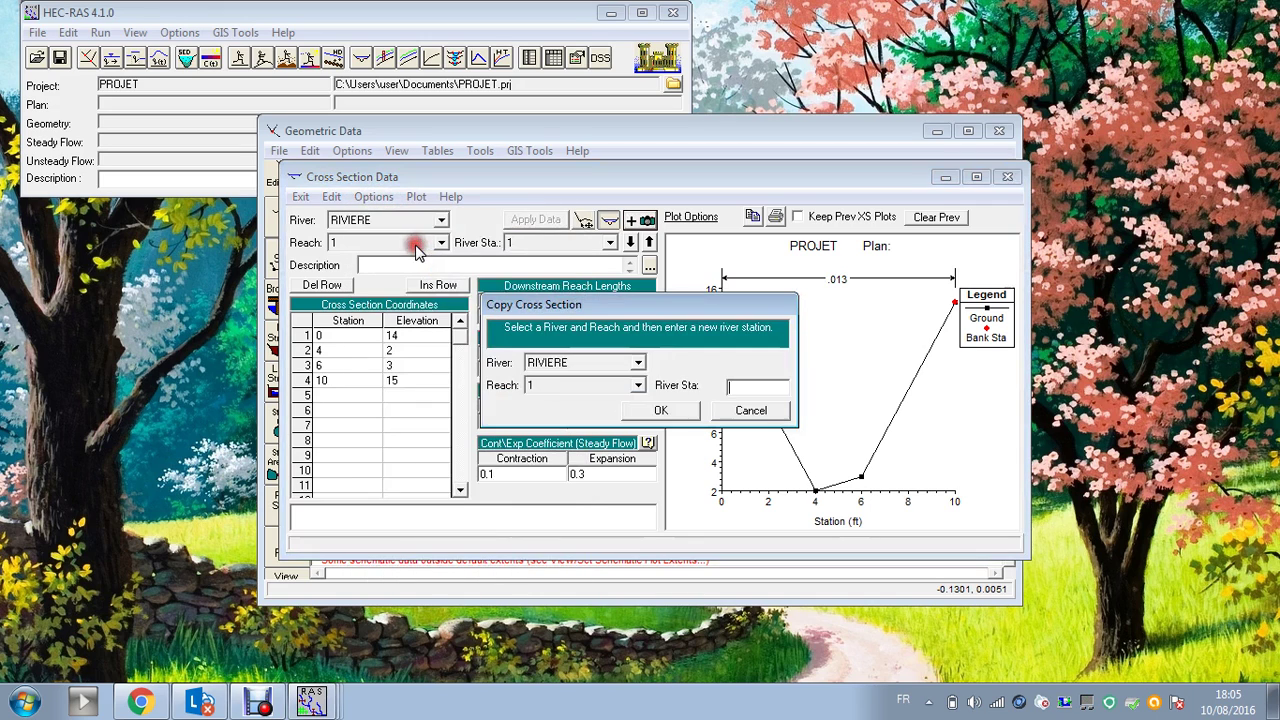
left_click(736, 386)
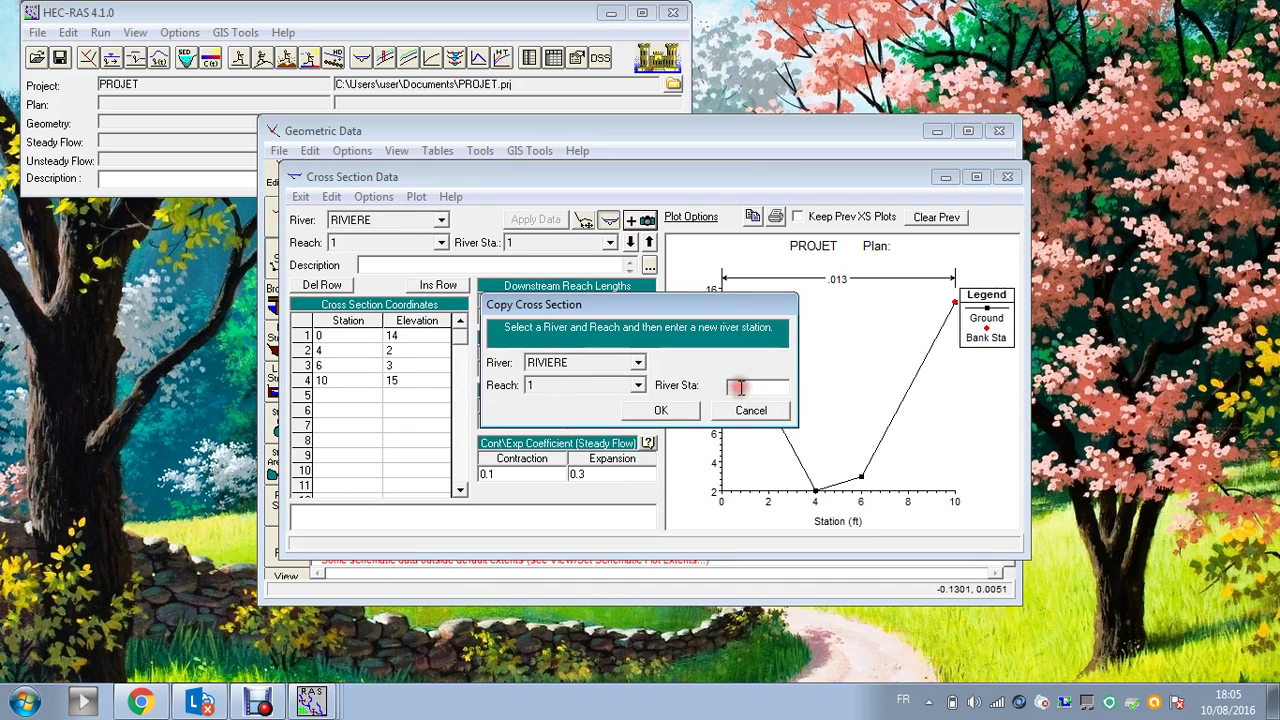
left_click(686, 411)
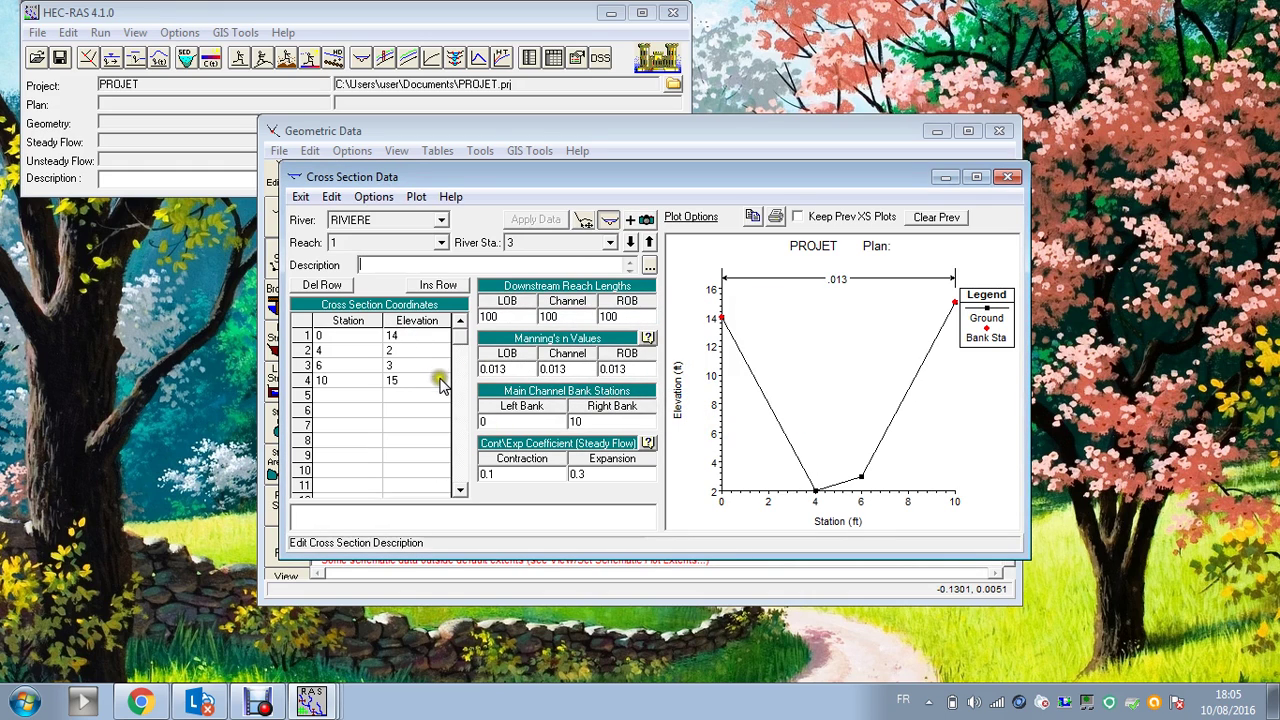
left_click(503, 316)
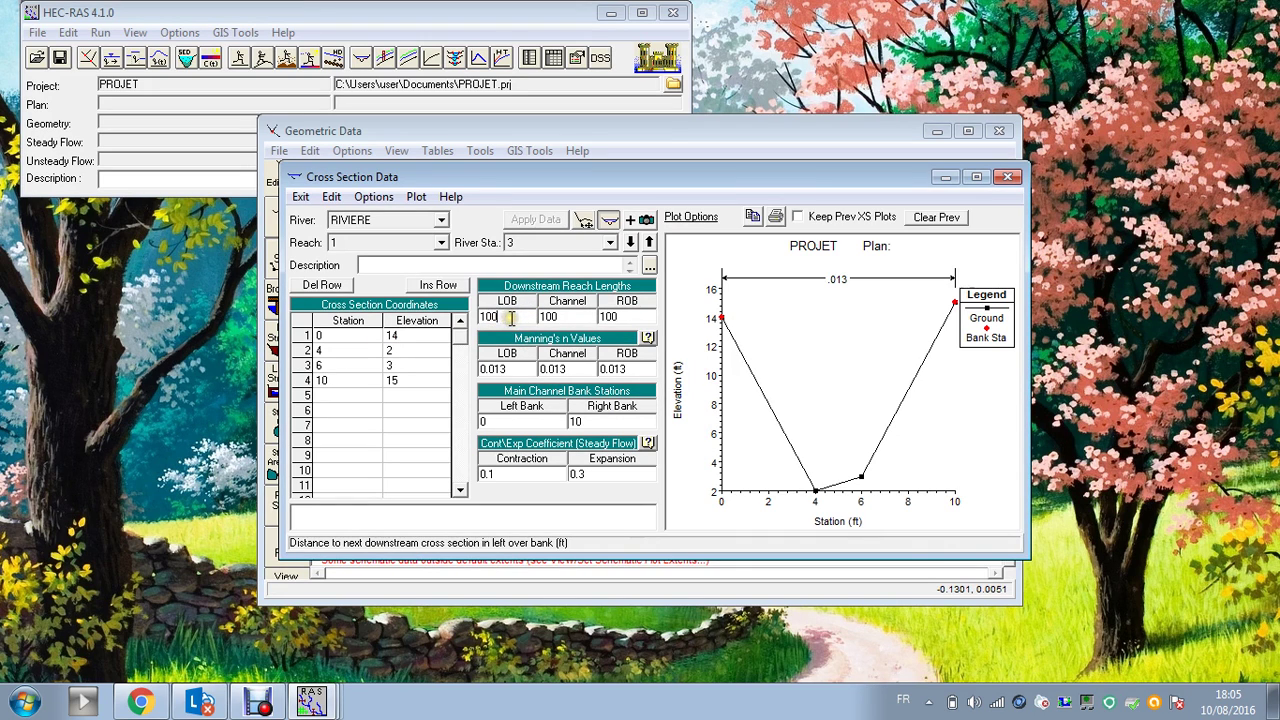
left_click(333, 350)
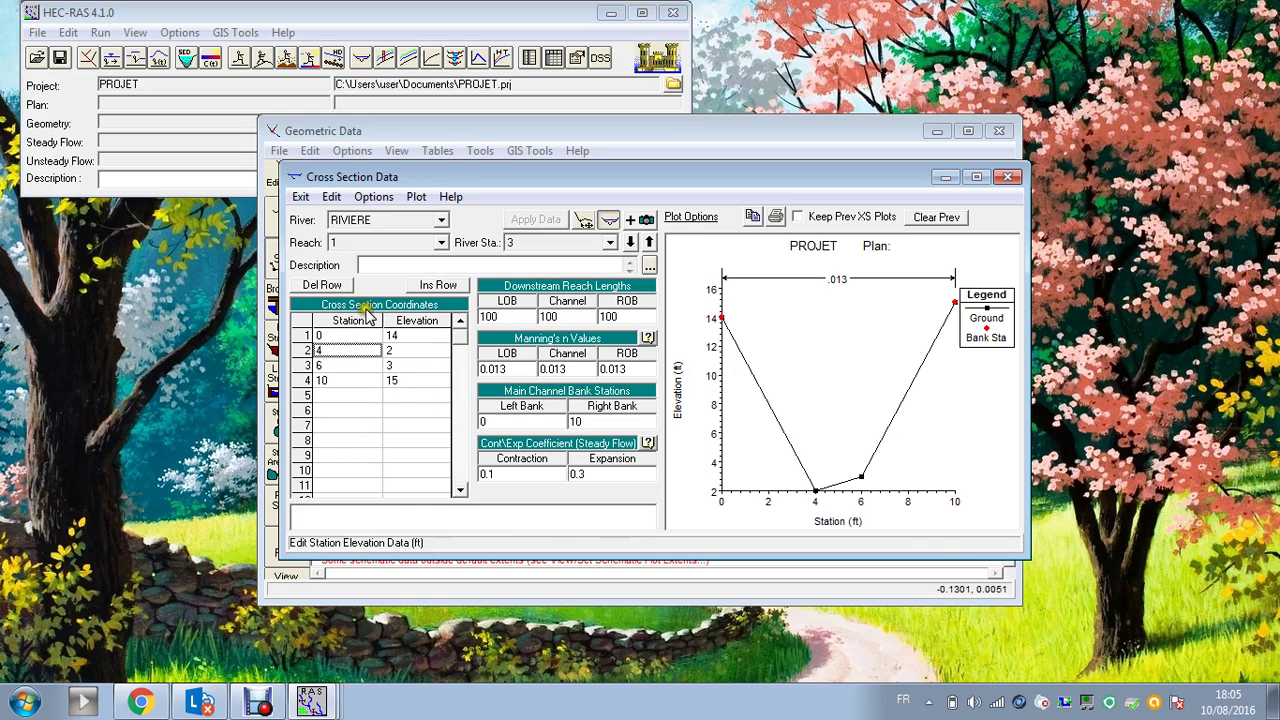
left_click(407, 357)
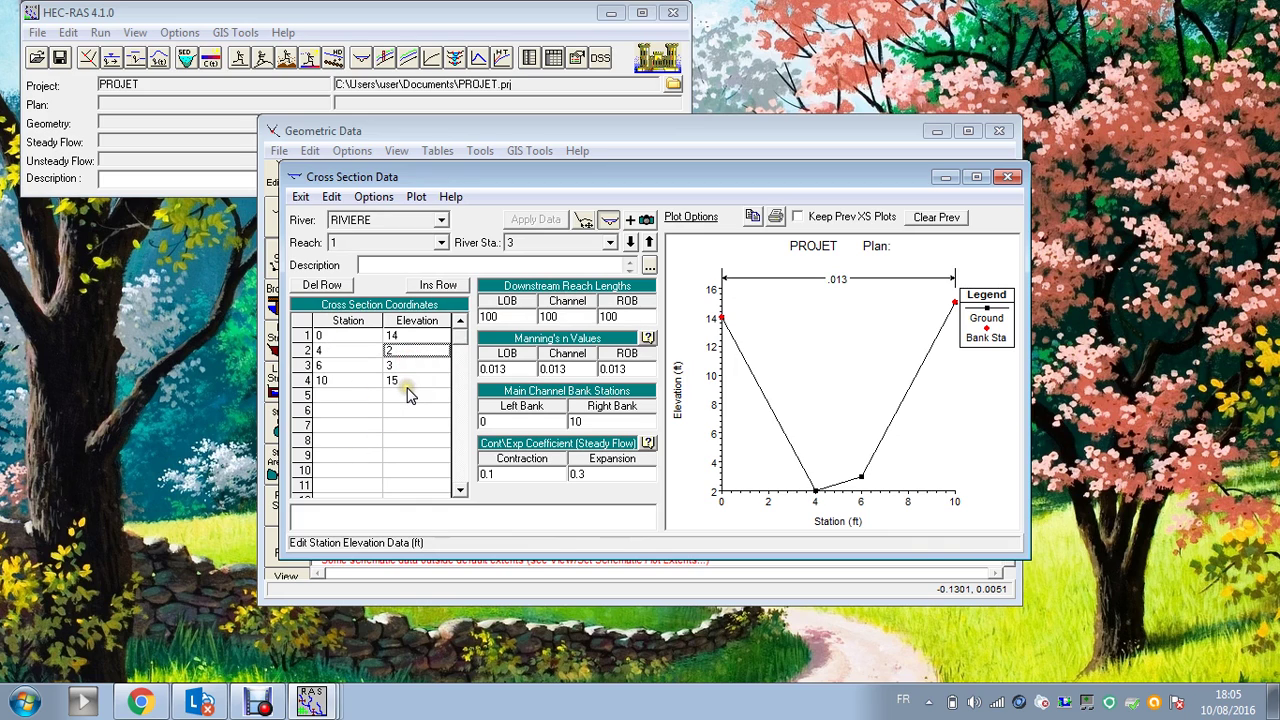
left_click(407, 382)
left_click(409, 398)
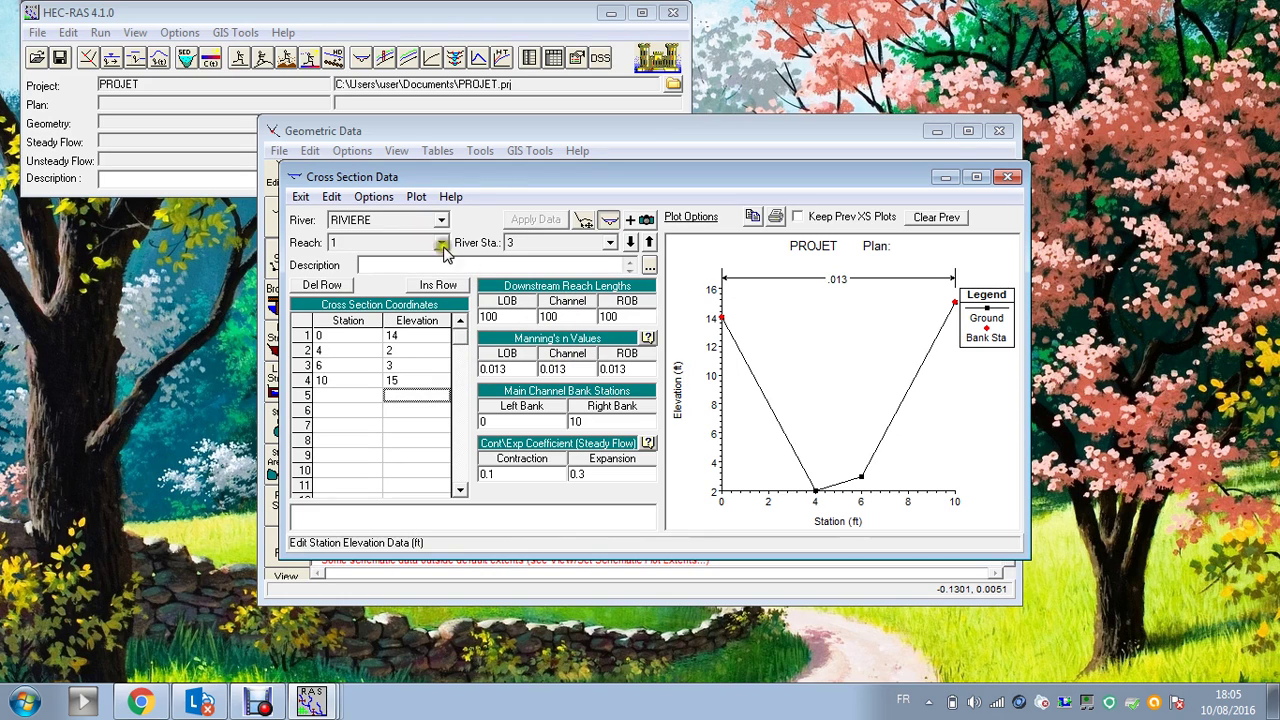
- Delete the copied cross section at river station 3 in reach 1
left_click(374, 197)
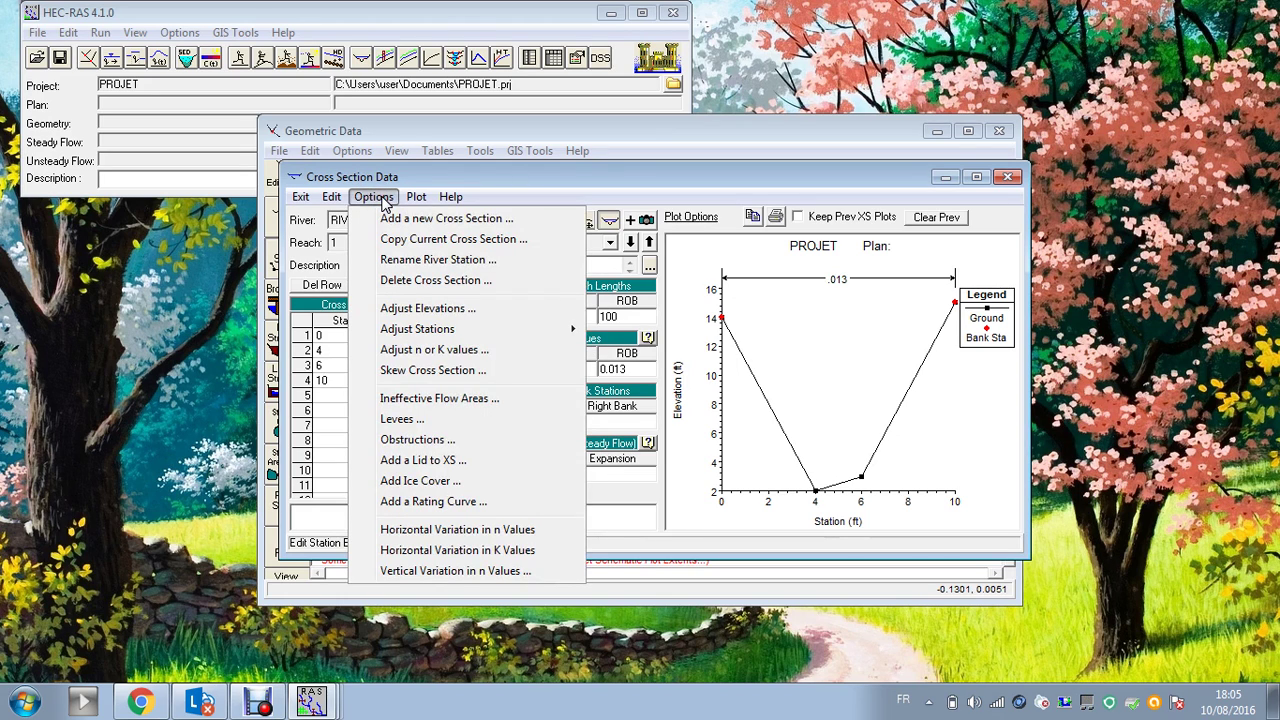
left_click(428, 283)
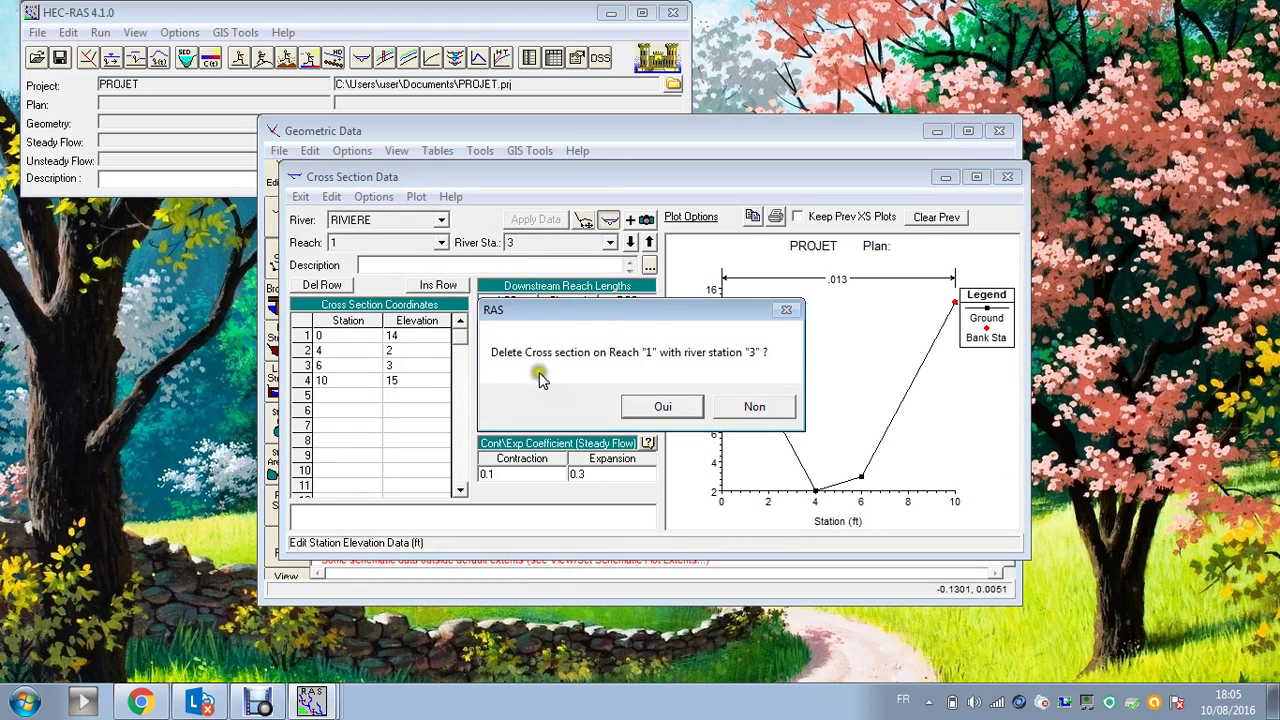
left_click(664, 408)
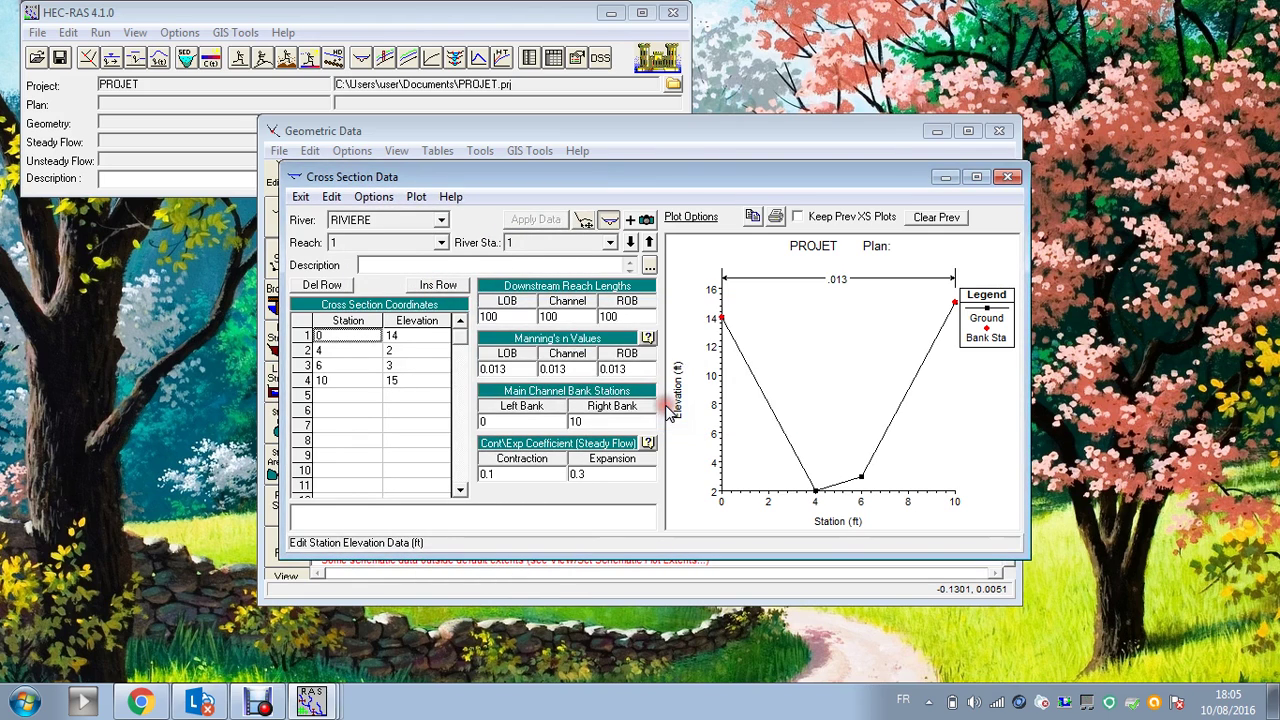
- Close the cross section editor and open the interpolation between two cross sections for upper river station 1 and lower river station 0
left_click(1011, 178)
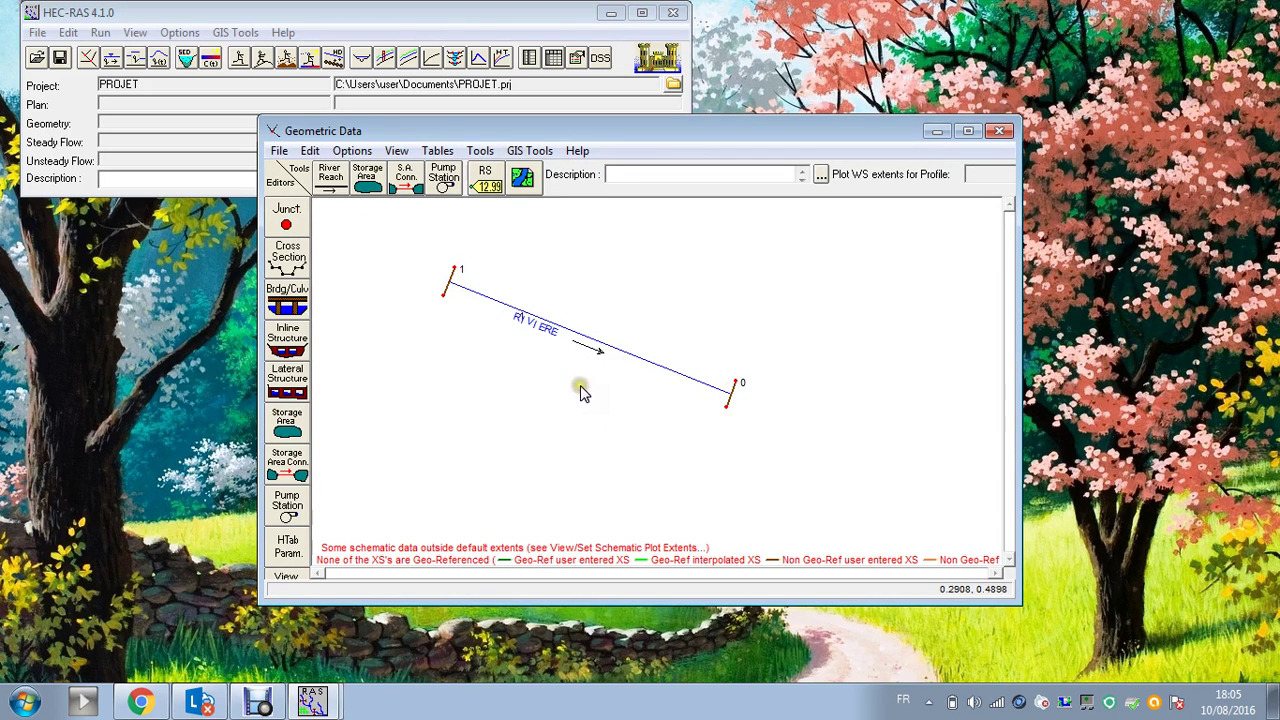
left_click(480, 152)
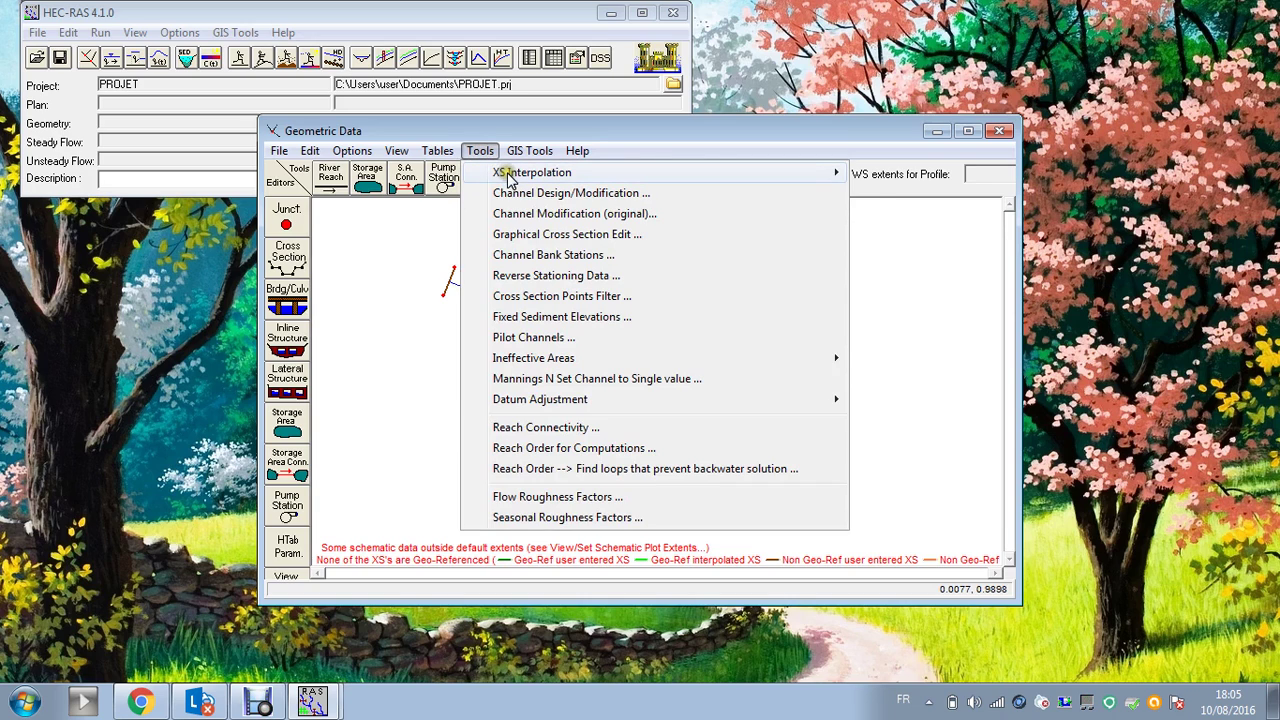
mouse_move(498, 176)
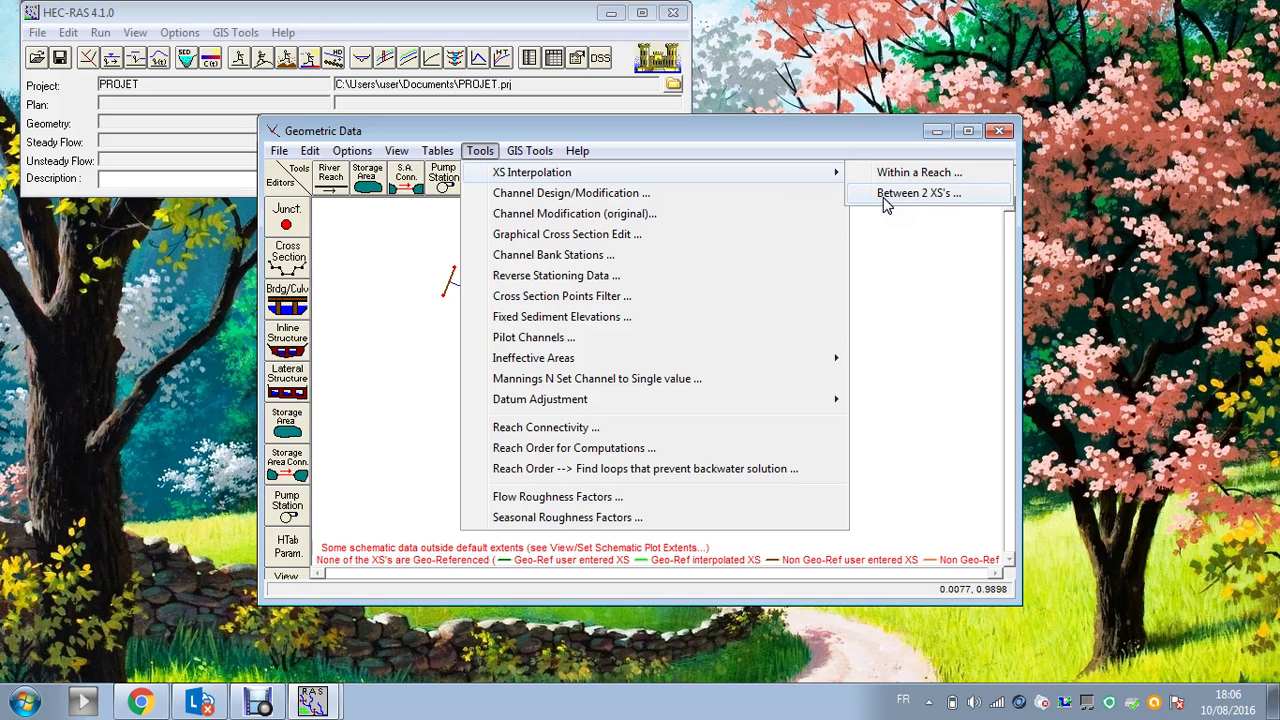
left_click(902, 350)
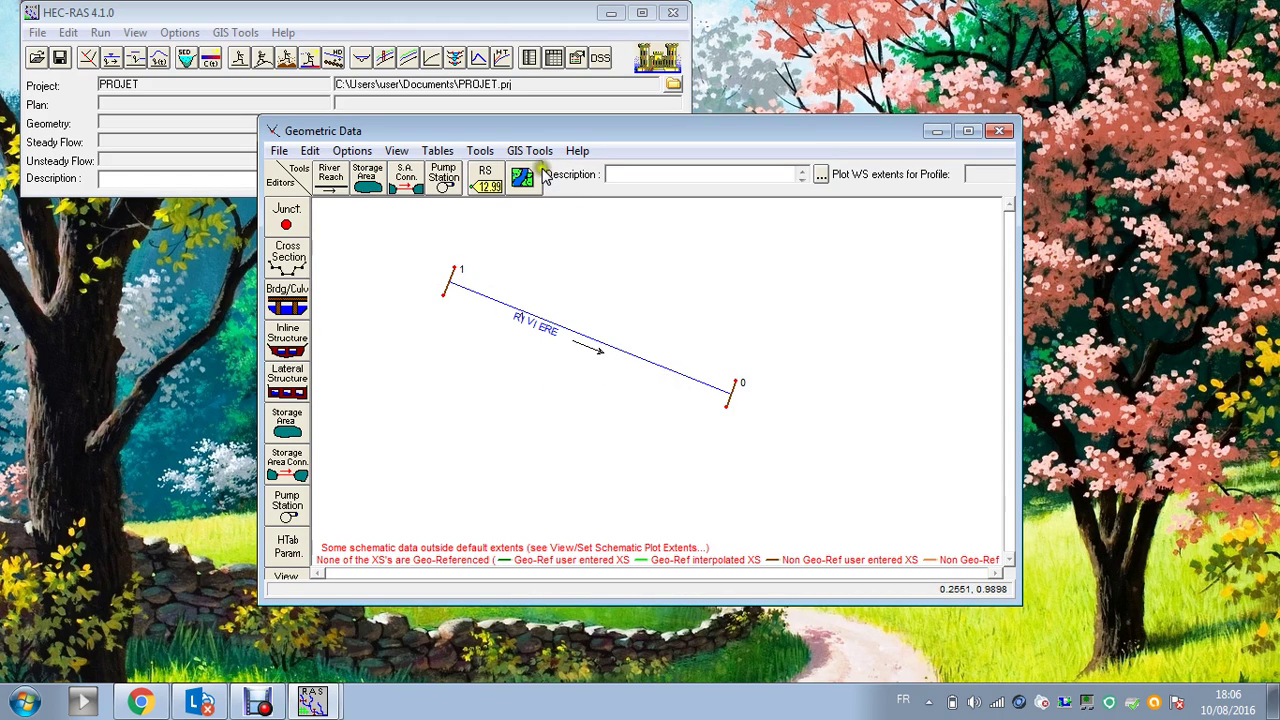
left_click(480, 151)
mouse_move(530, 178)
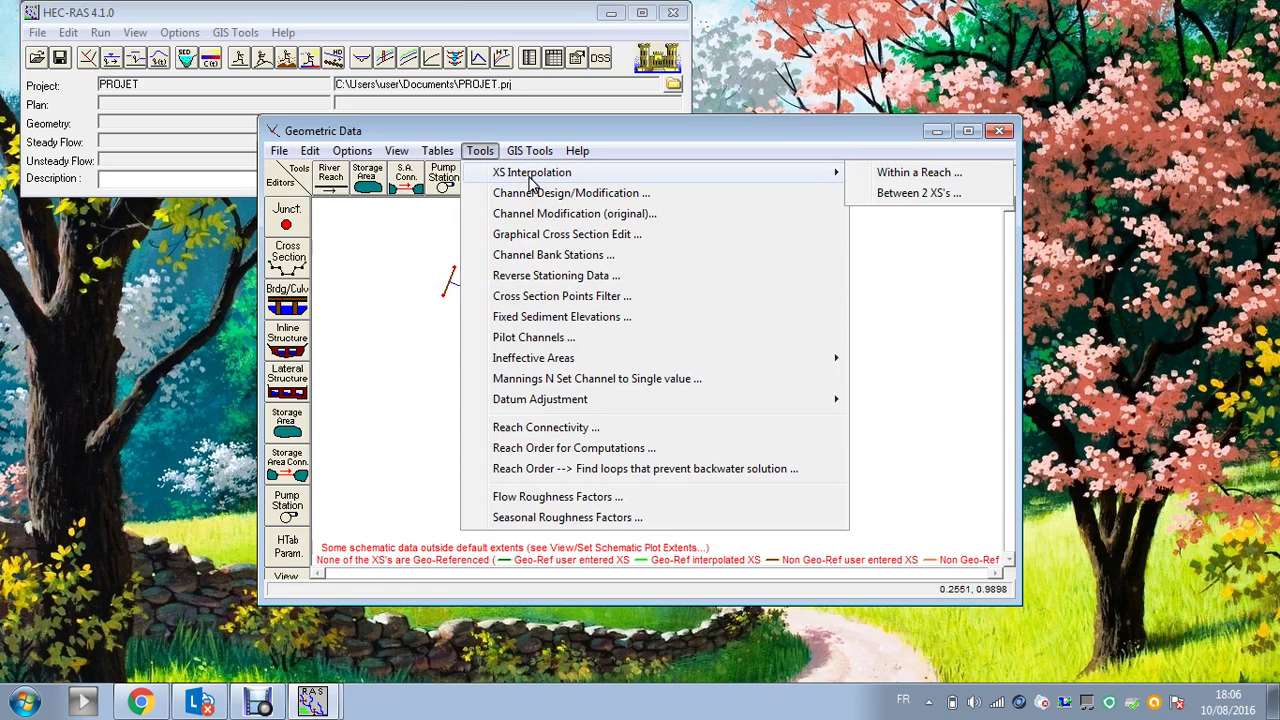
left_click(914, 196)
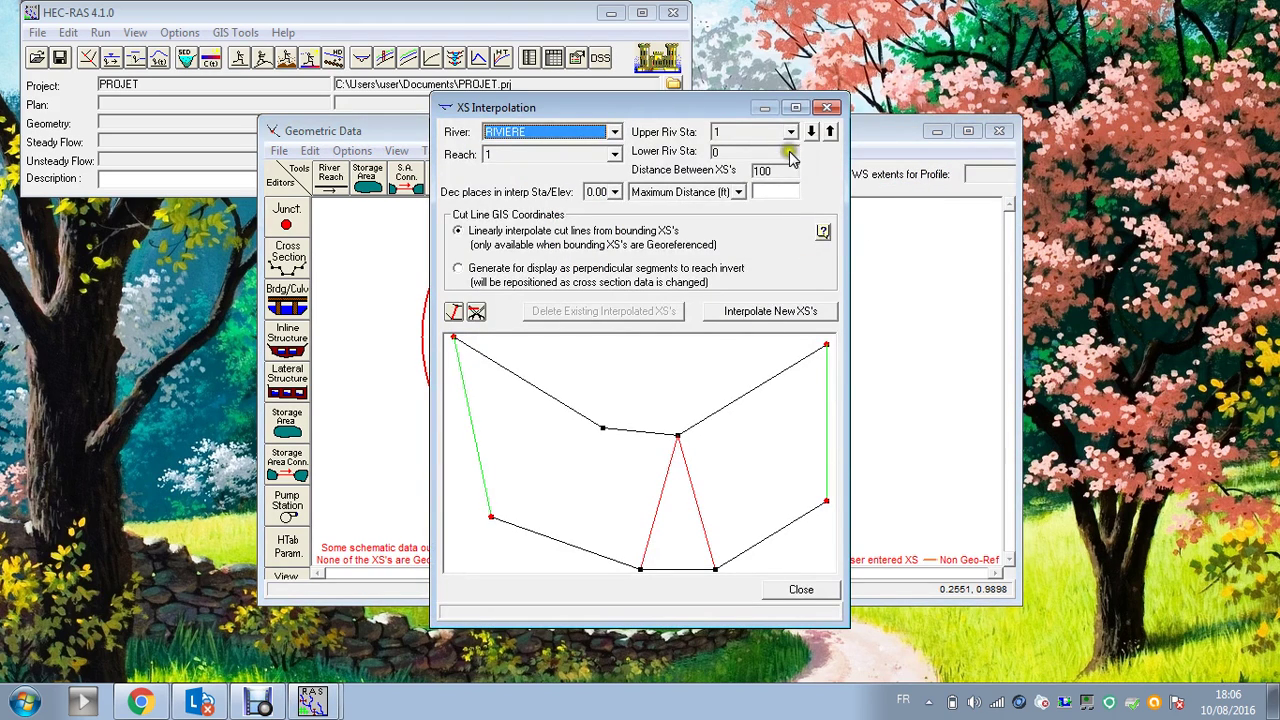
left_click(811, 132)
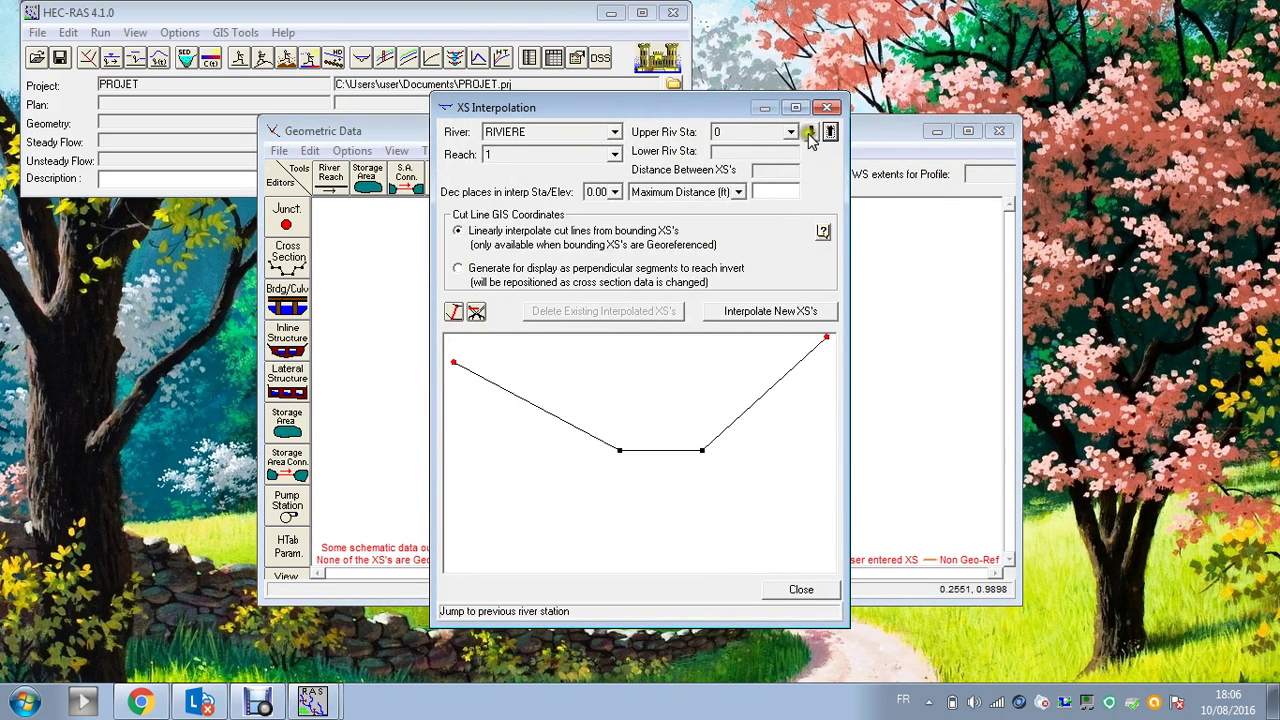
left_click(811, 134)
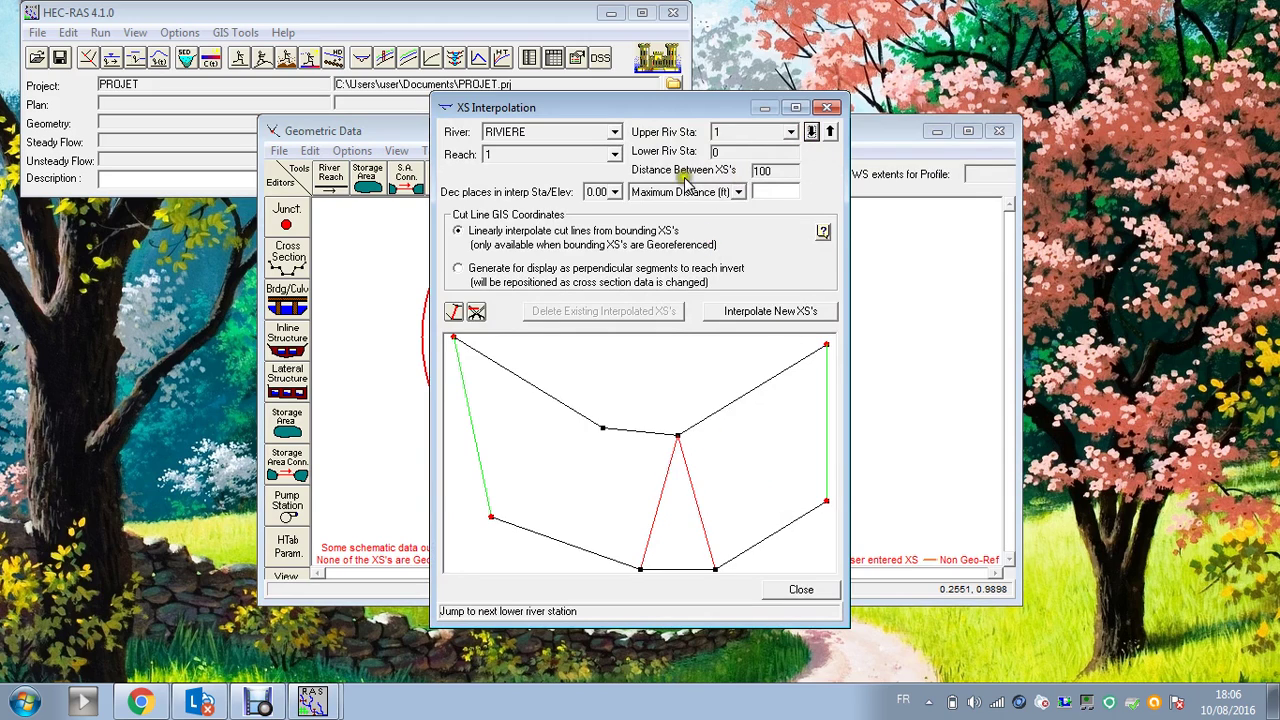
- Interpolate new cross sections between river stations 1 and 0 with a maximum distance of 10 ft, and close the interpolation dialog
left_click(762, 192)
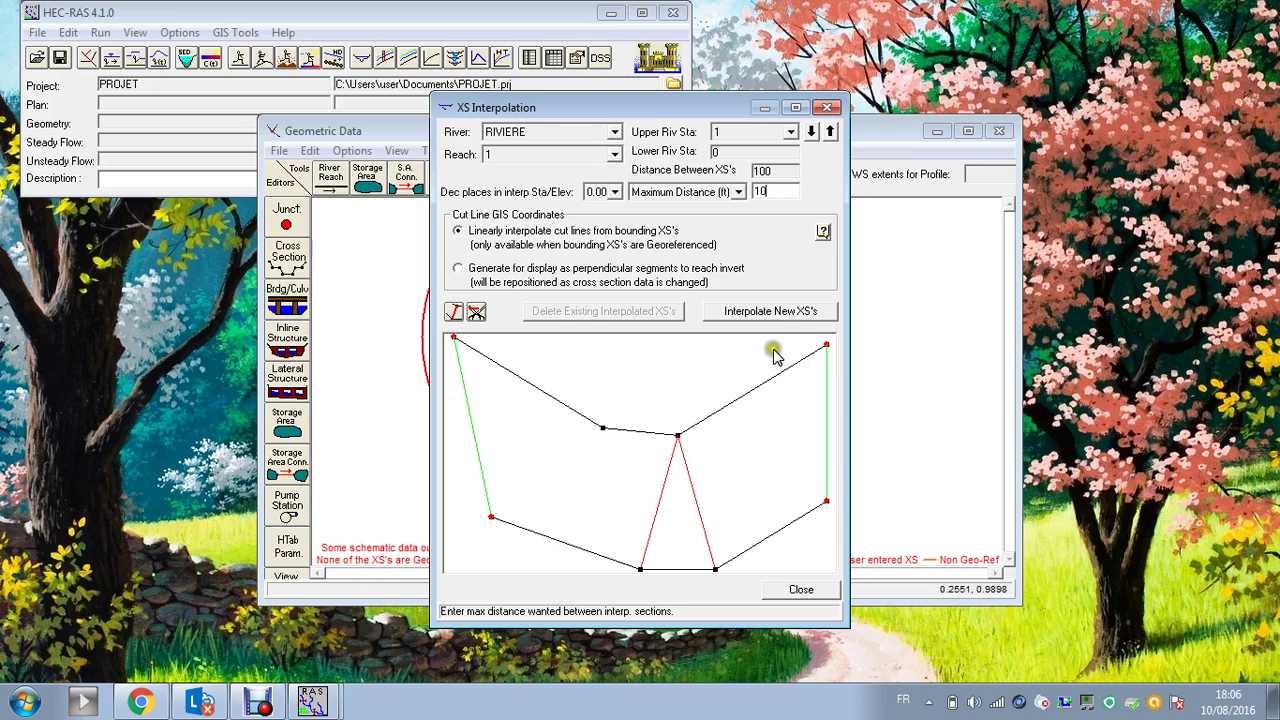
left_click(776, 316)
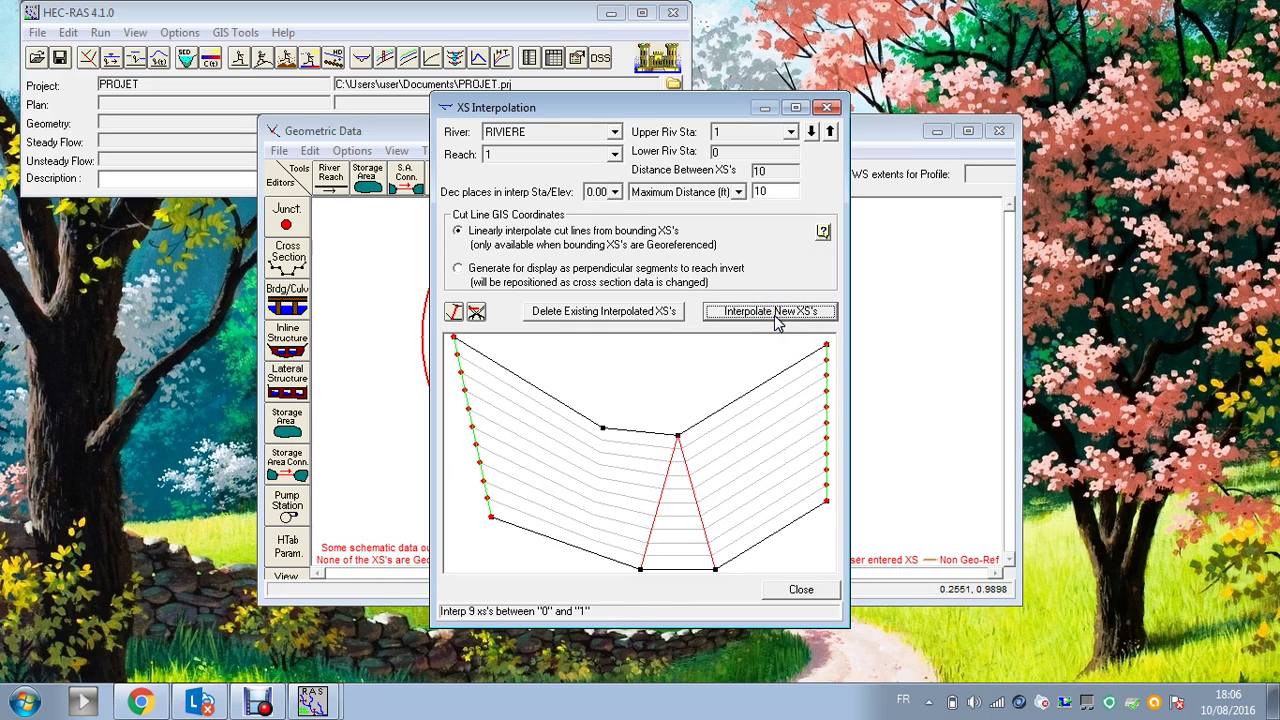
left_click(801, 590)
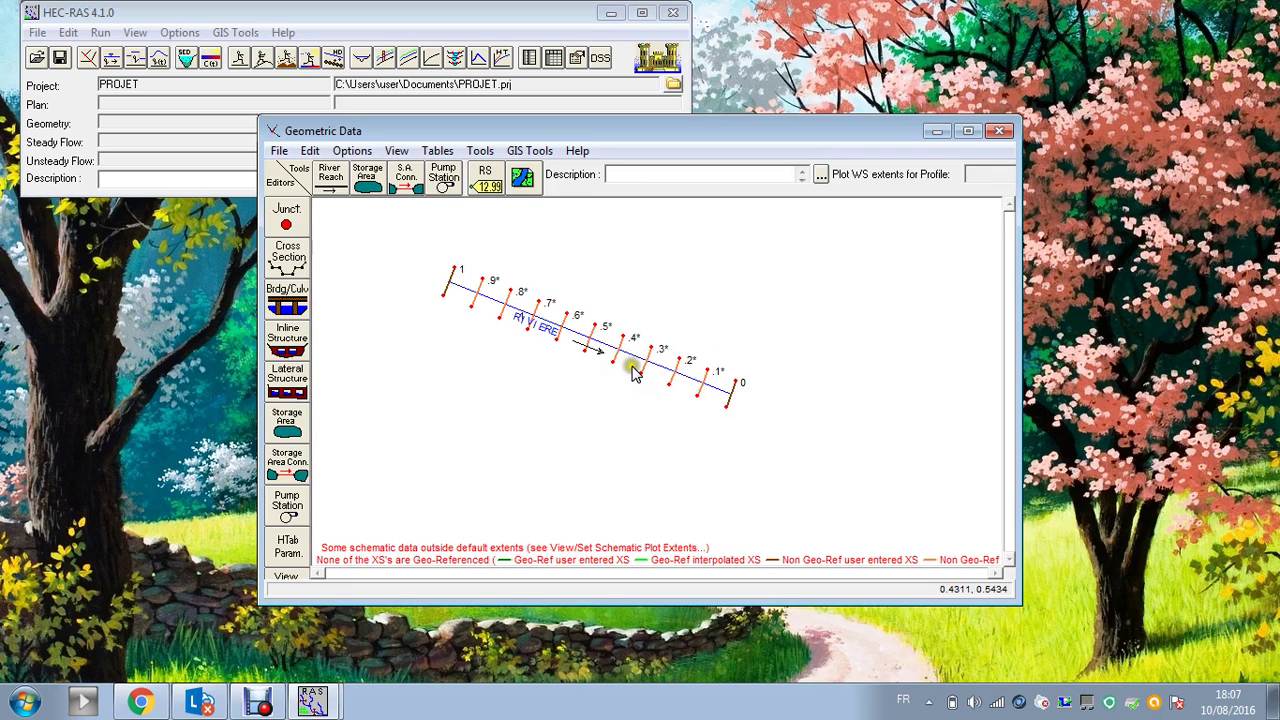
- Return to the main project window and open the steady flow data editor
mouse_move(632, 373)
left_mouse_down()
mouse_move(580, 315)
mouse_move(612, 318)
mouse_move(579, 313)
mouse_move(500, 350)
left_mouse_up()
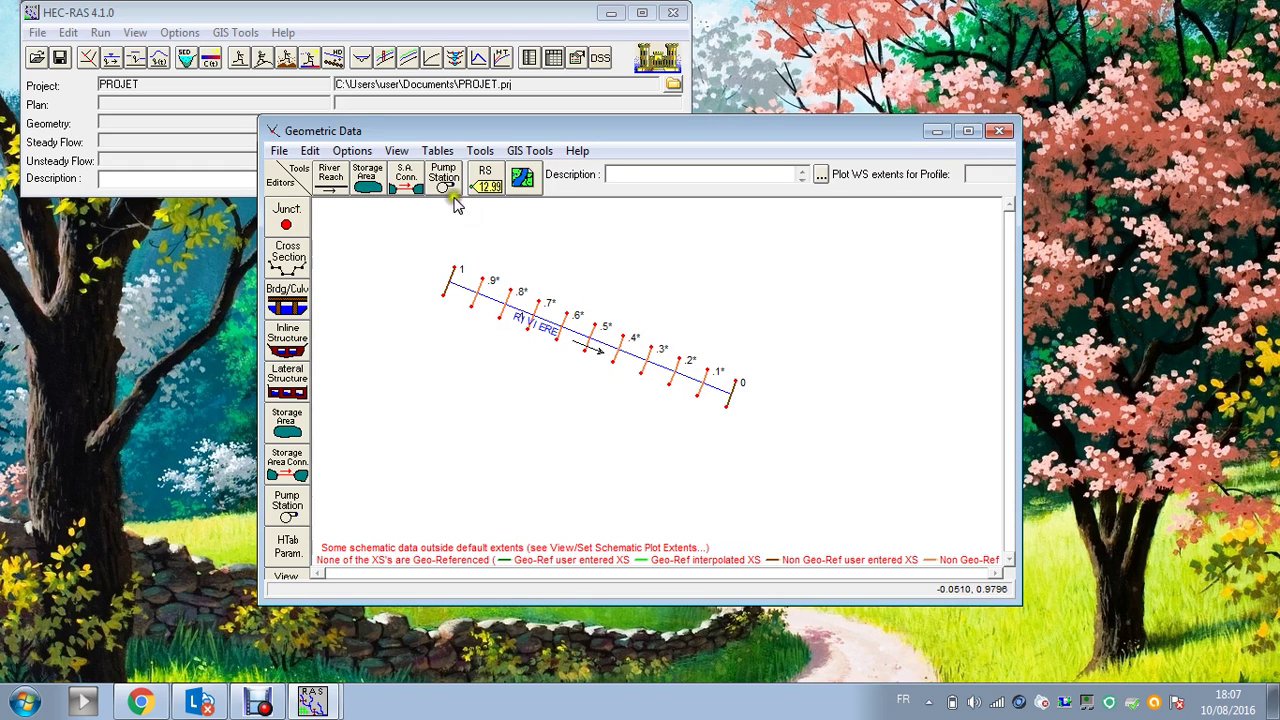
left_click(399, 23)
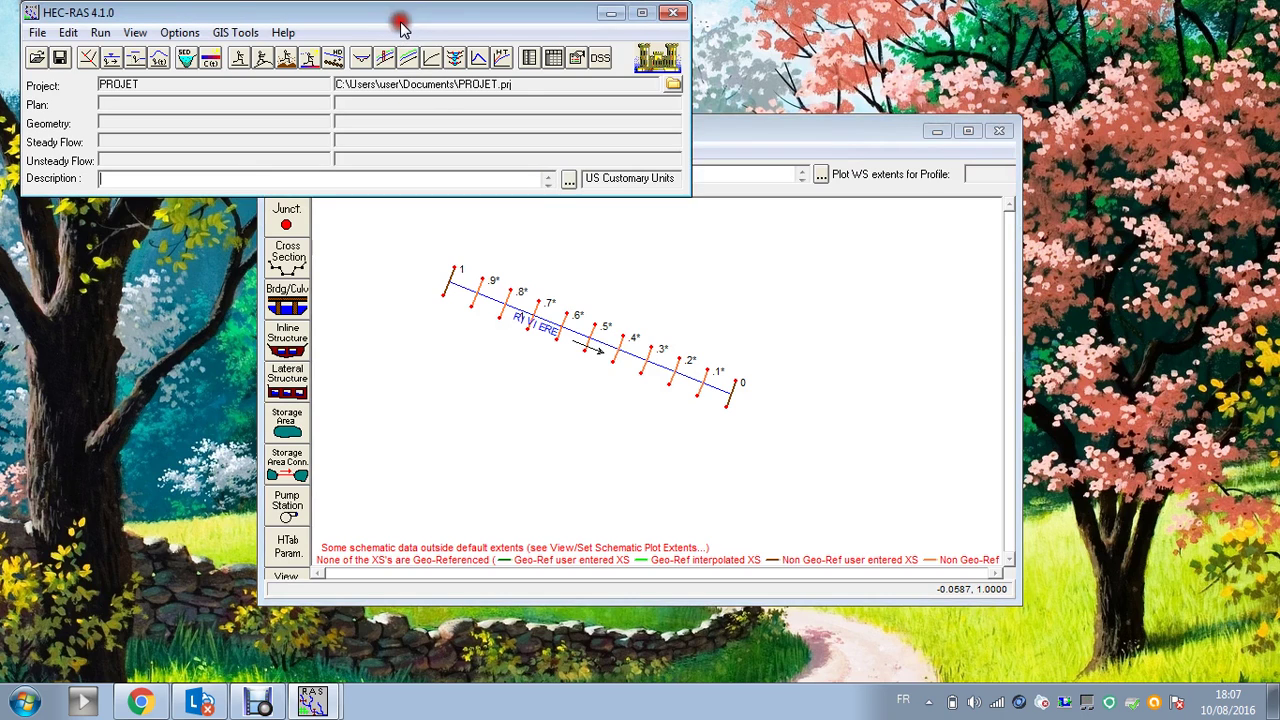
left_click(98, 64)
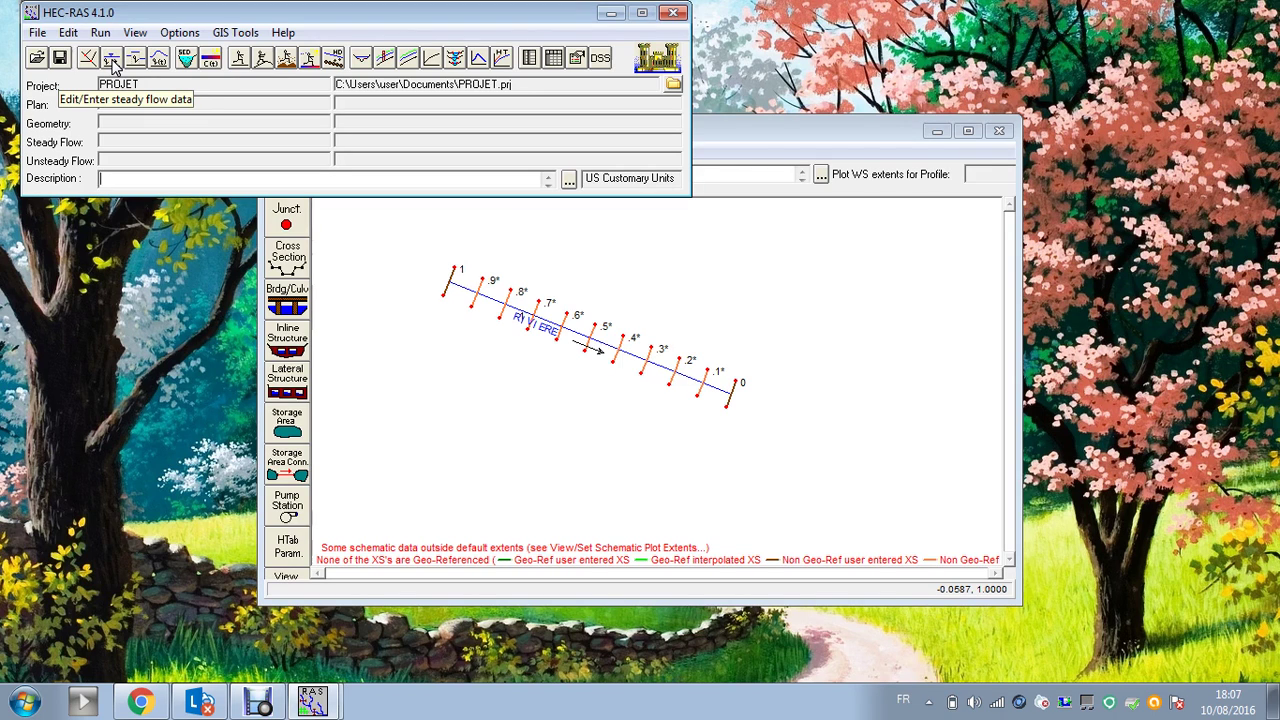
left_click(112, 60)
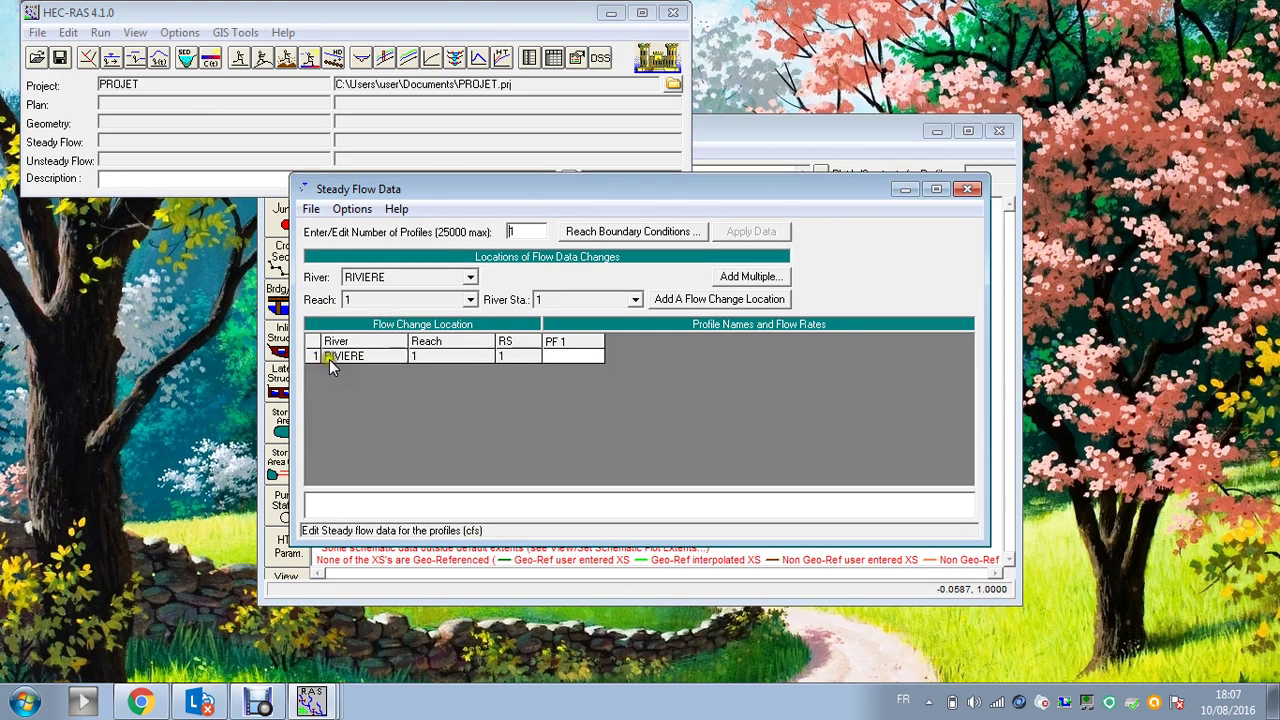
- Set the PF 1 flow rate to 1200 for river RIVIERE, reach 1, station 1
left_click(567, 362)
type("1")
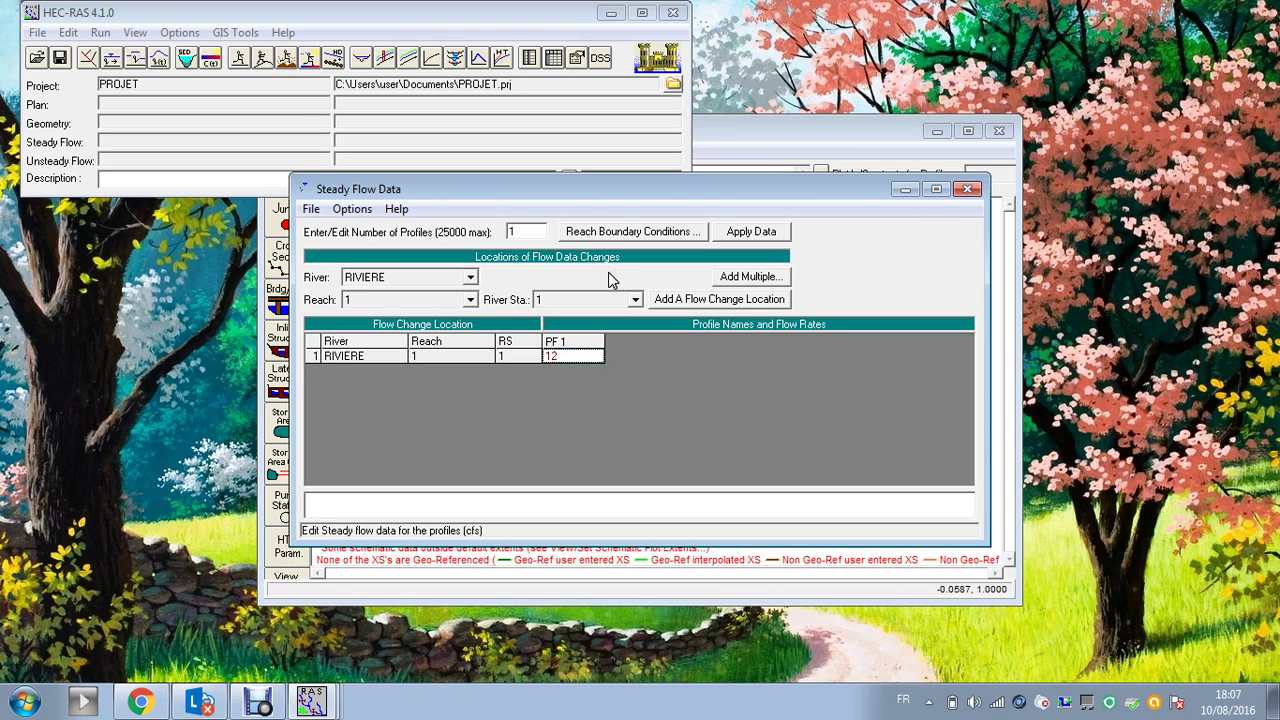
type("200")
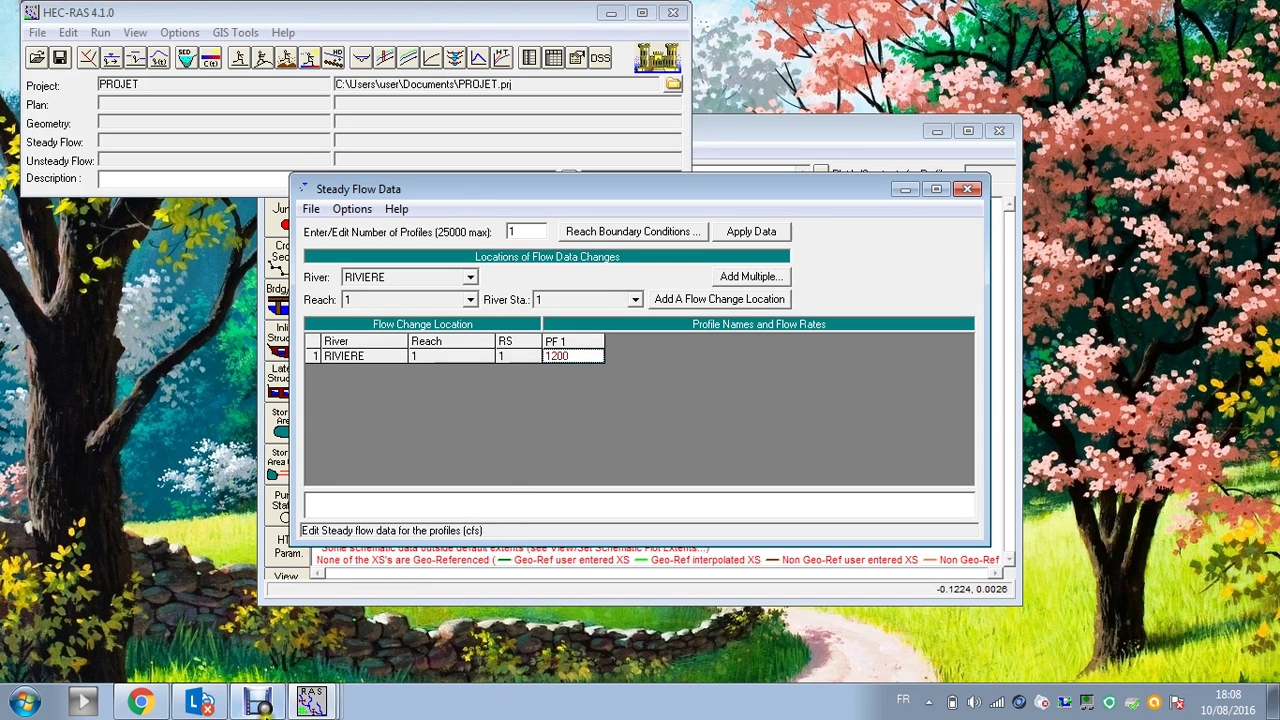
left_click(258, 702)
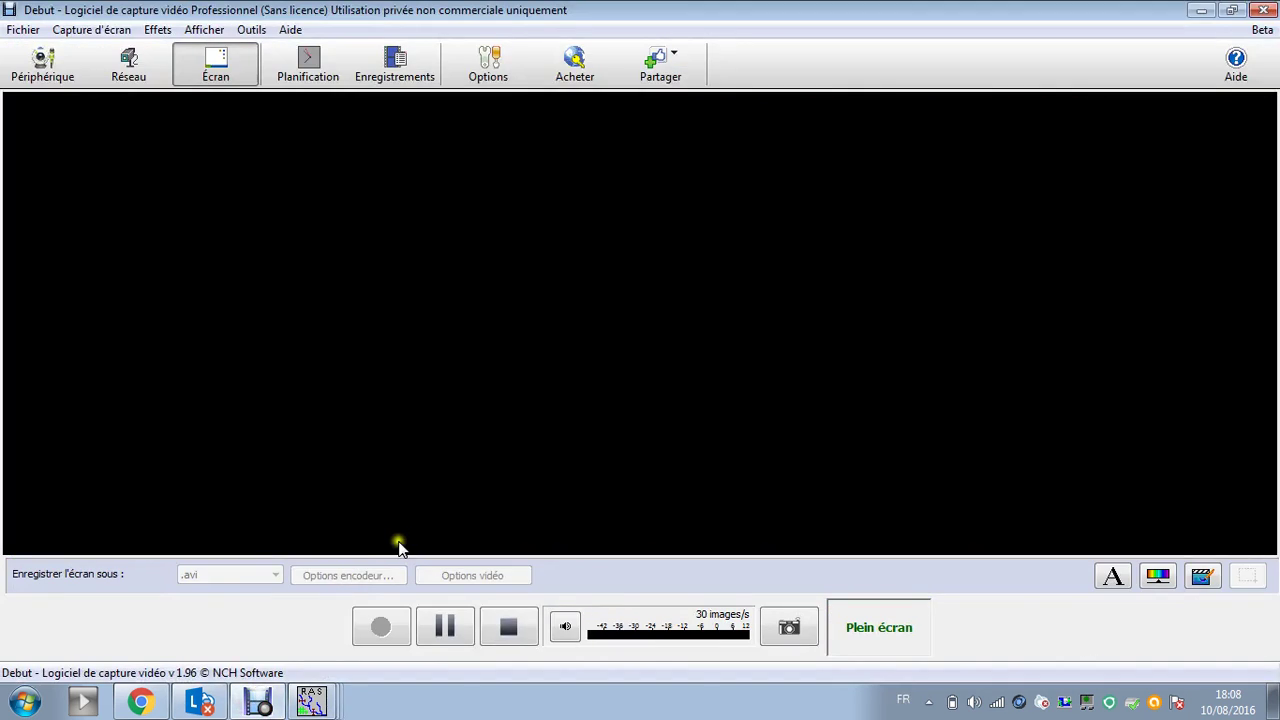
left_click(445, 626)
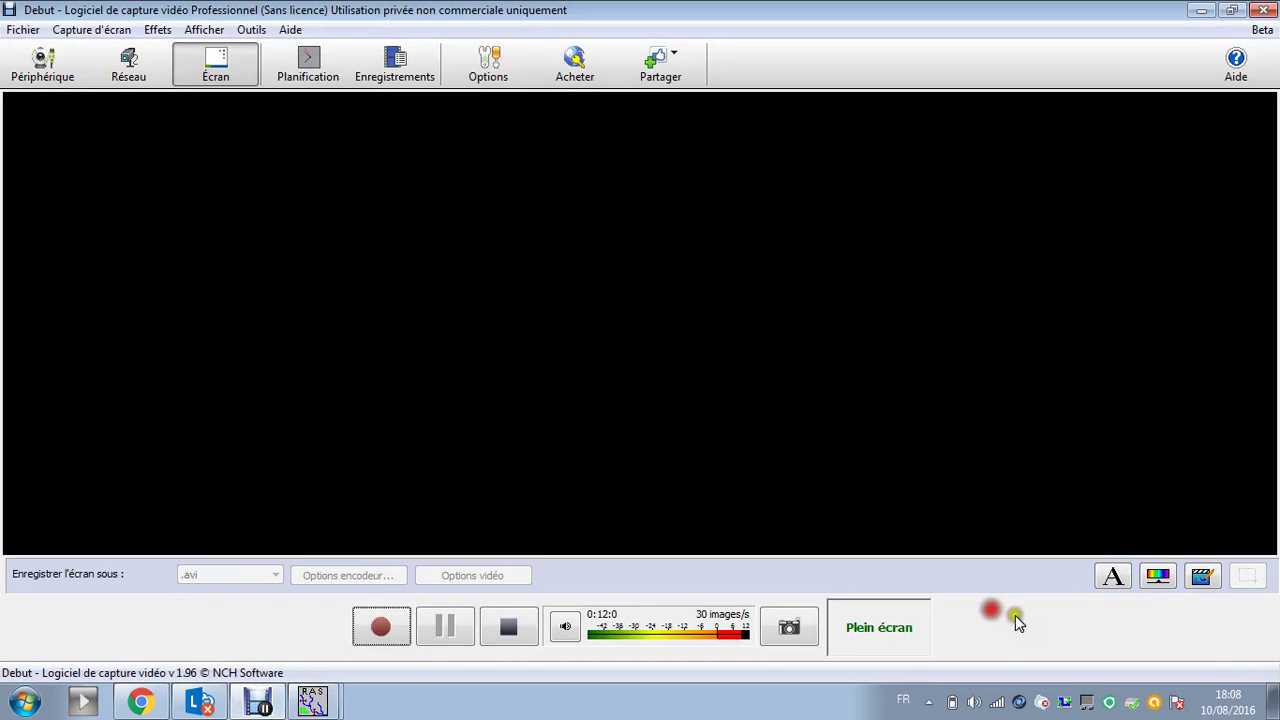
left_click(1273, 710)
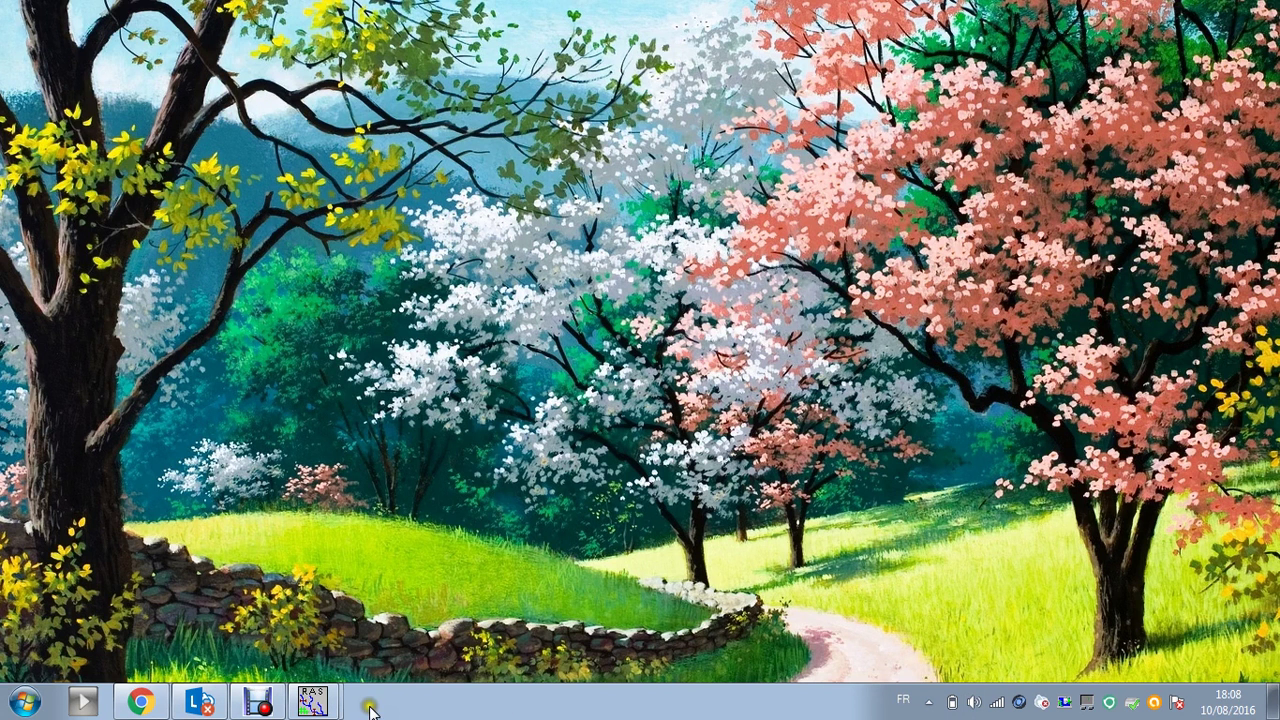
left_click(329, 702)
left_click(318, 656)
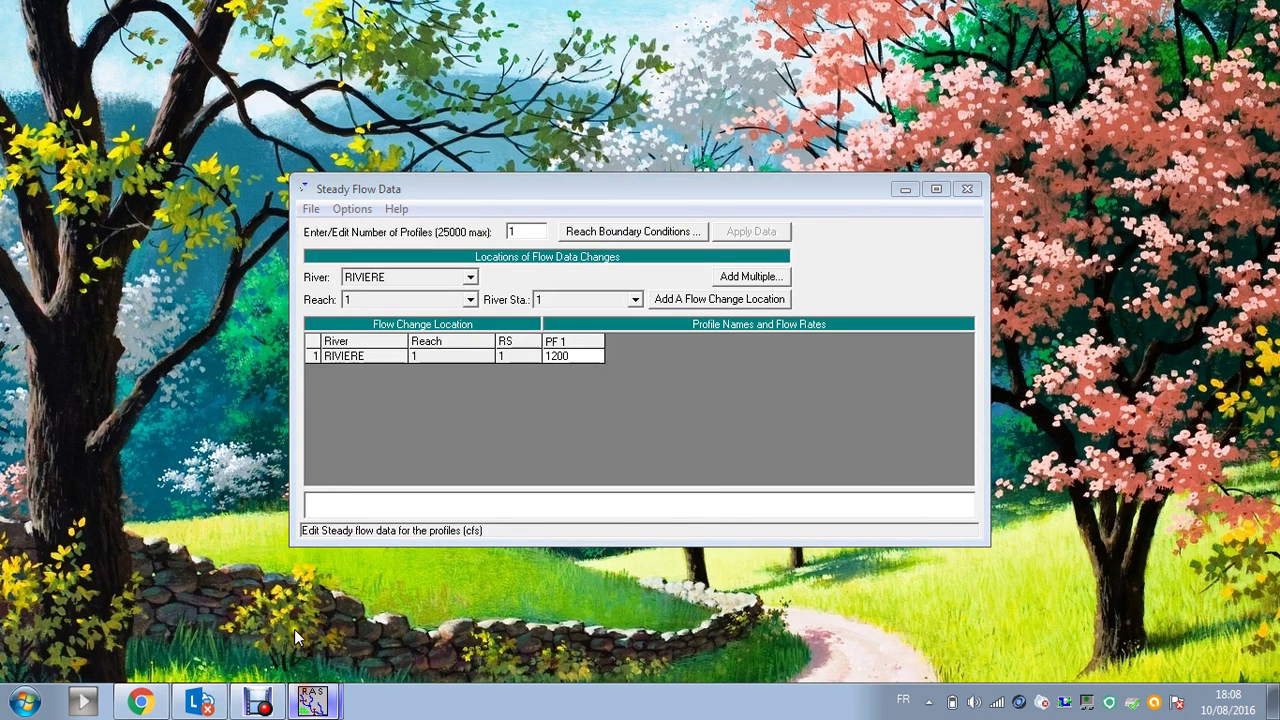
left_click(297, 611)
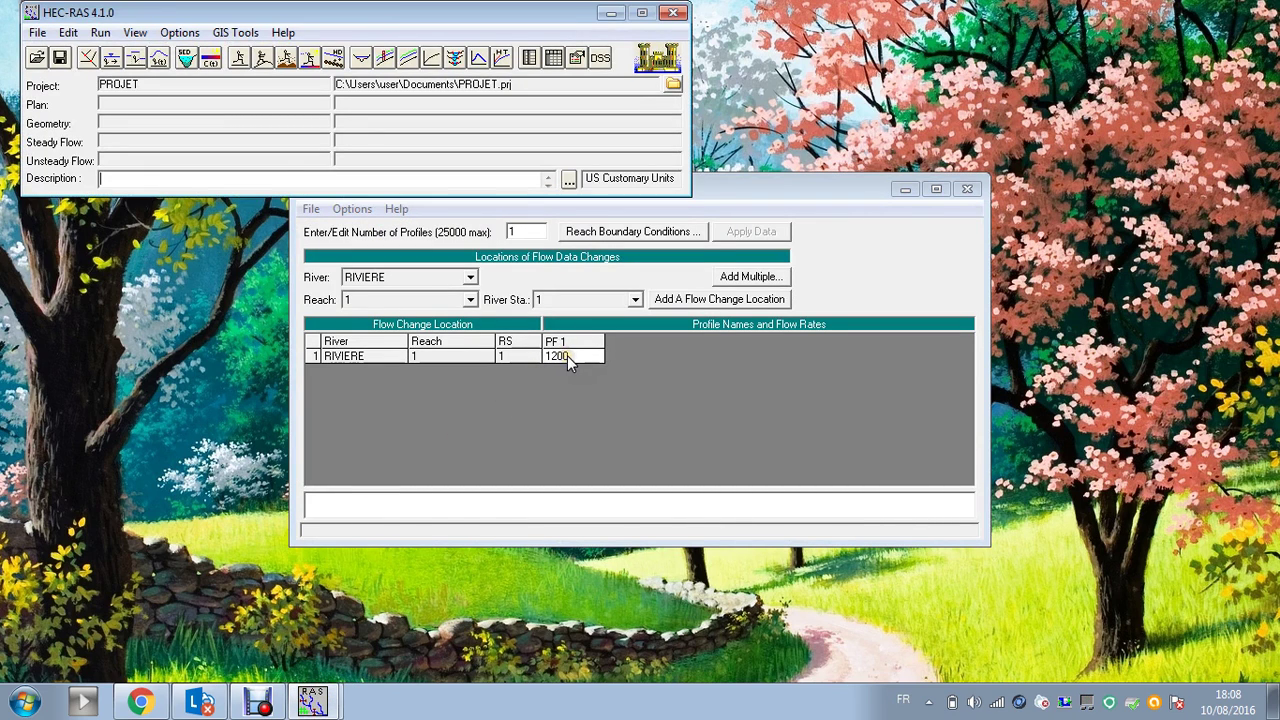
left_click(567, 355)
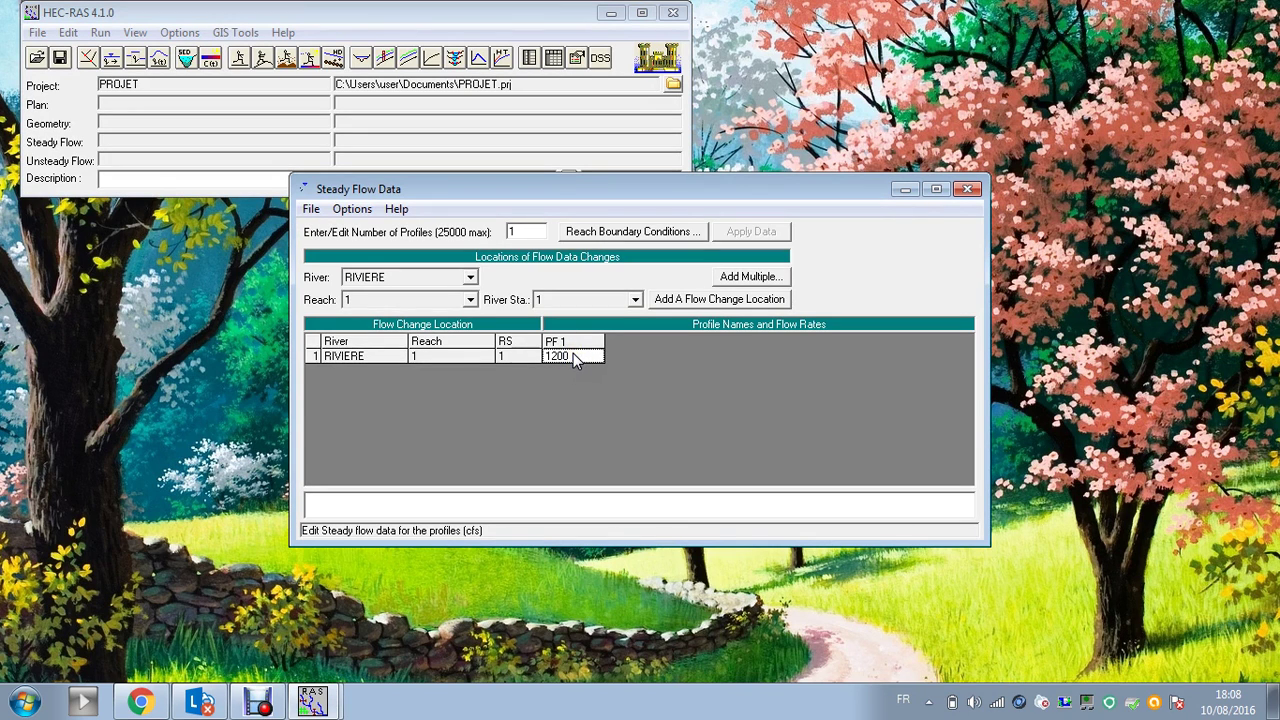
- Close the steady flow data editor and set the project's unit system to System International (Metric System)
left_click(968, 195)
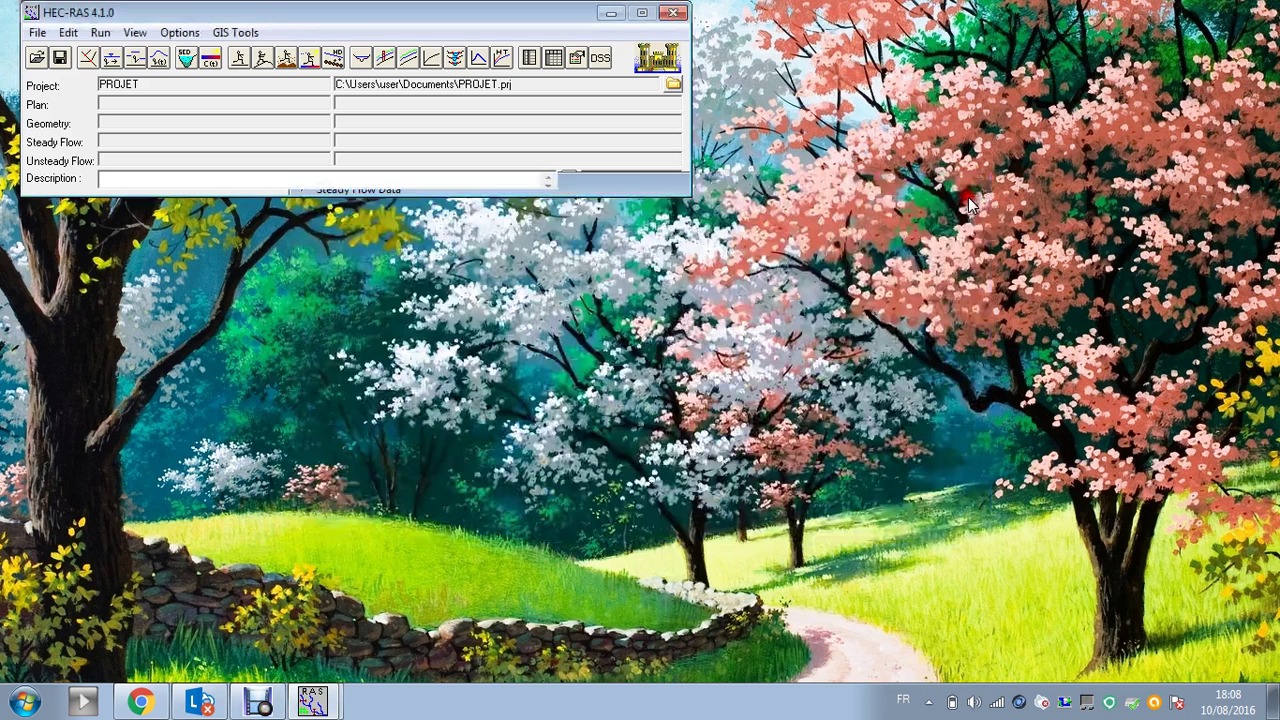
left_click(186, 33)
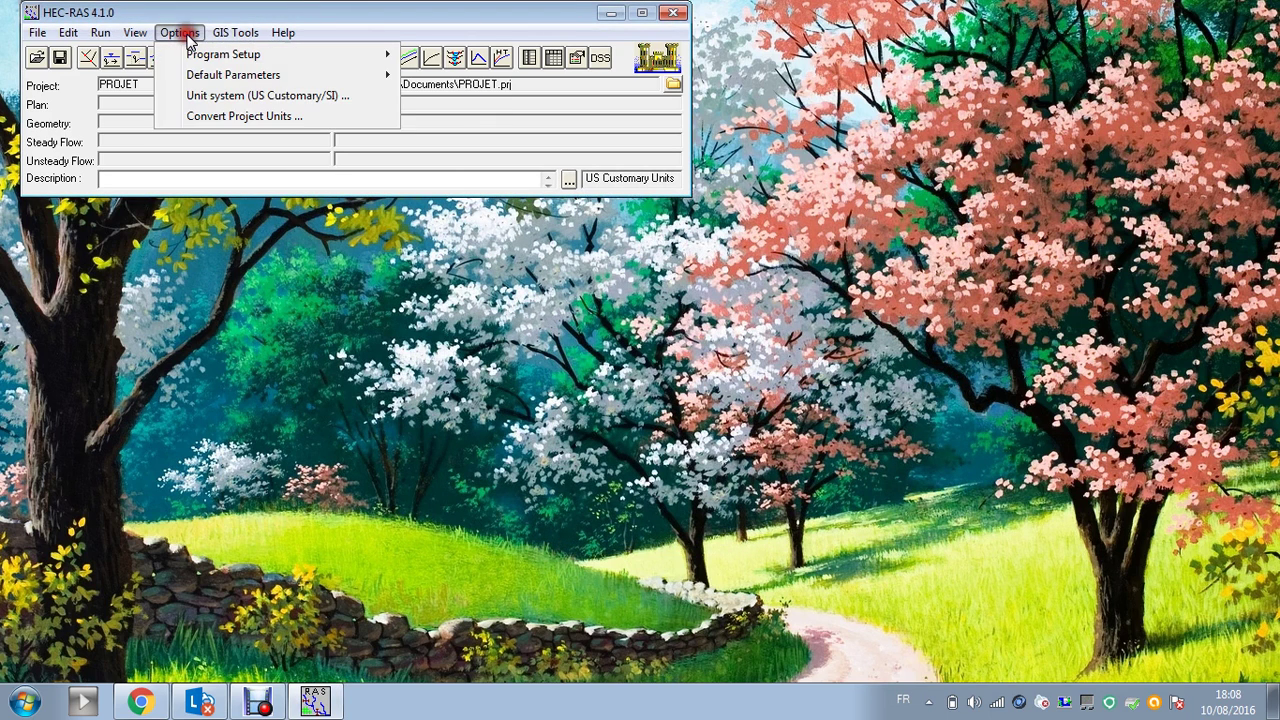
left_click(205, 97)
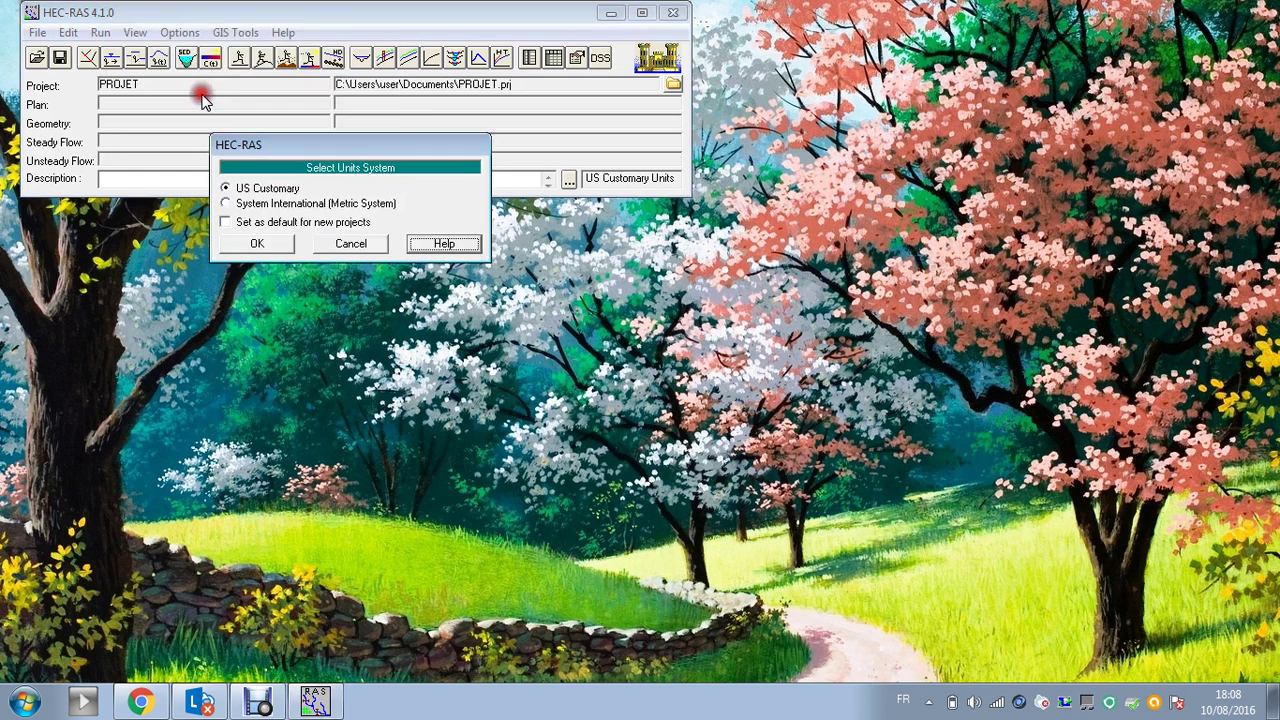
left_click(238, 204)
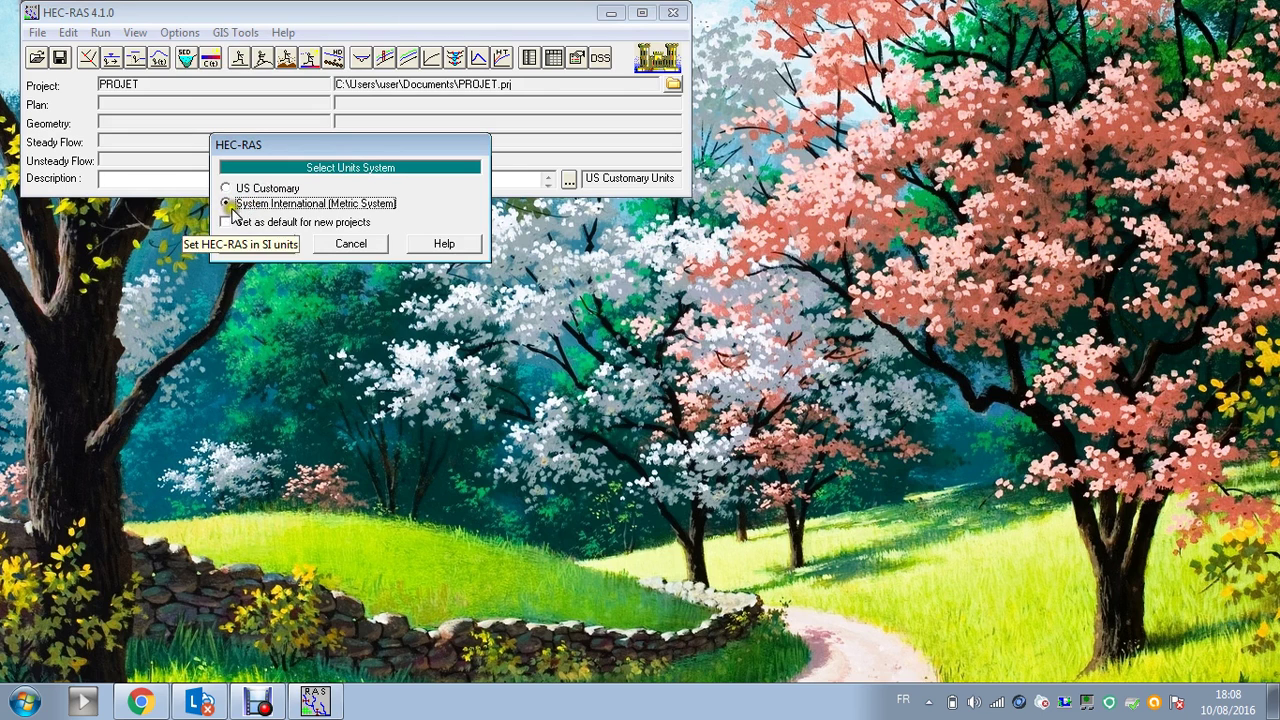
left_click(258, 246)
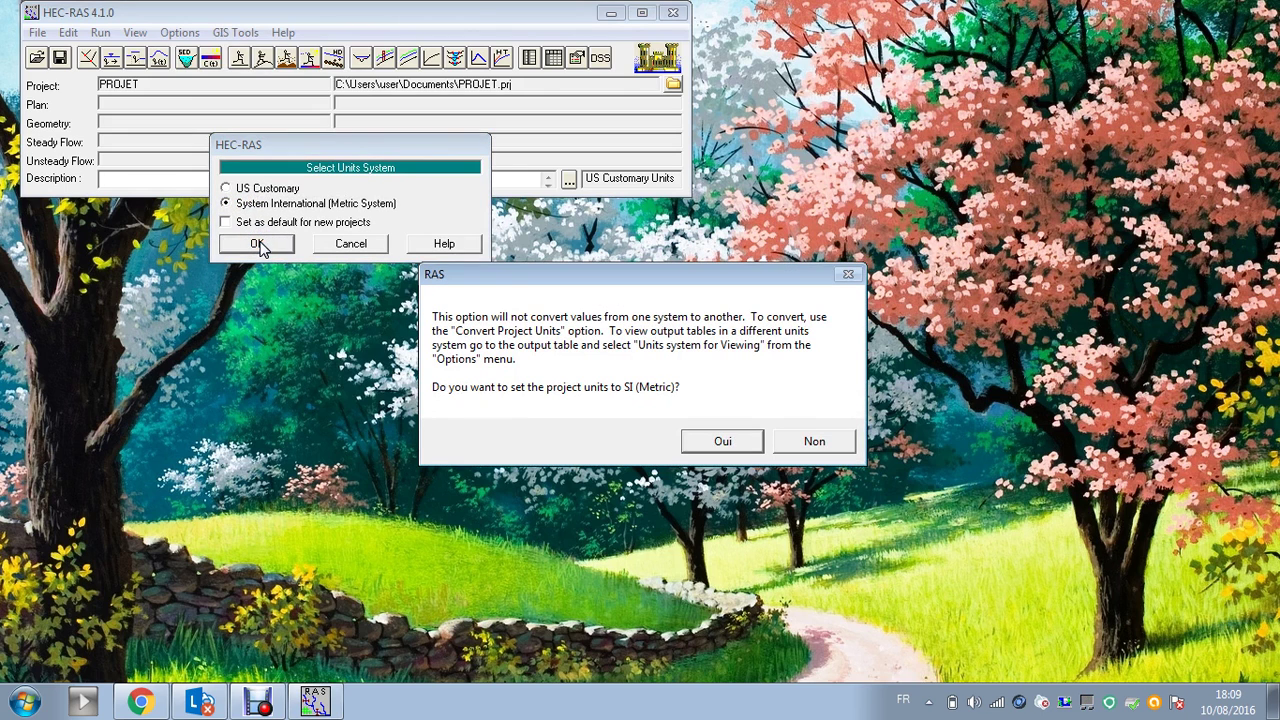
left_click(708, 438)
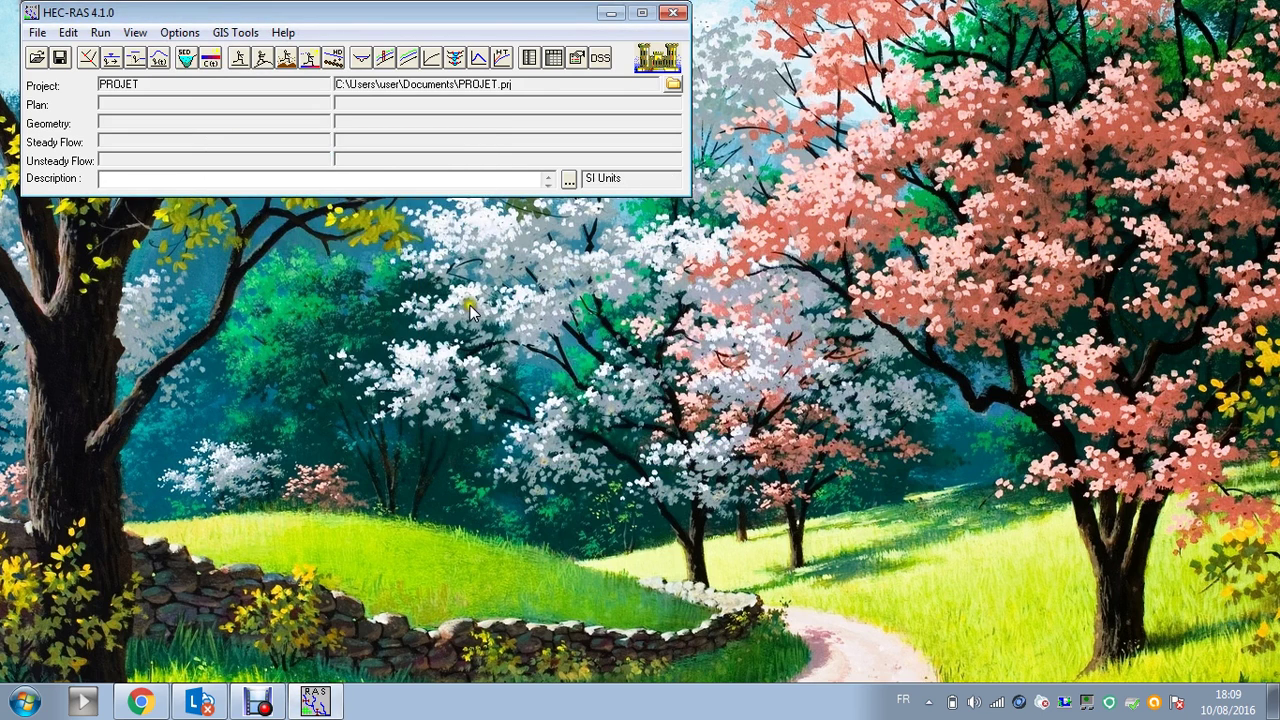
- Reopen the steady flow data editor with the PF 1 profile for river RIVIERE
left_click(117, 59)
left_click(565, 356)
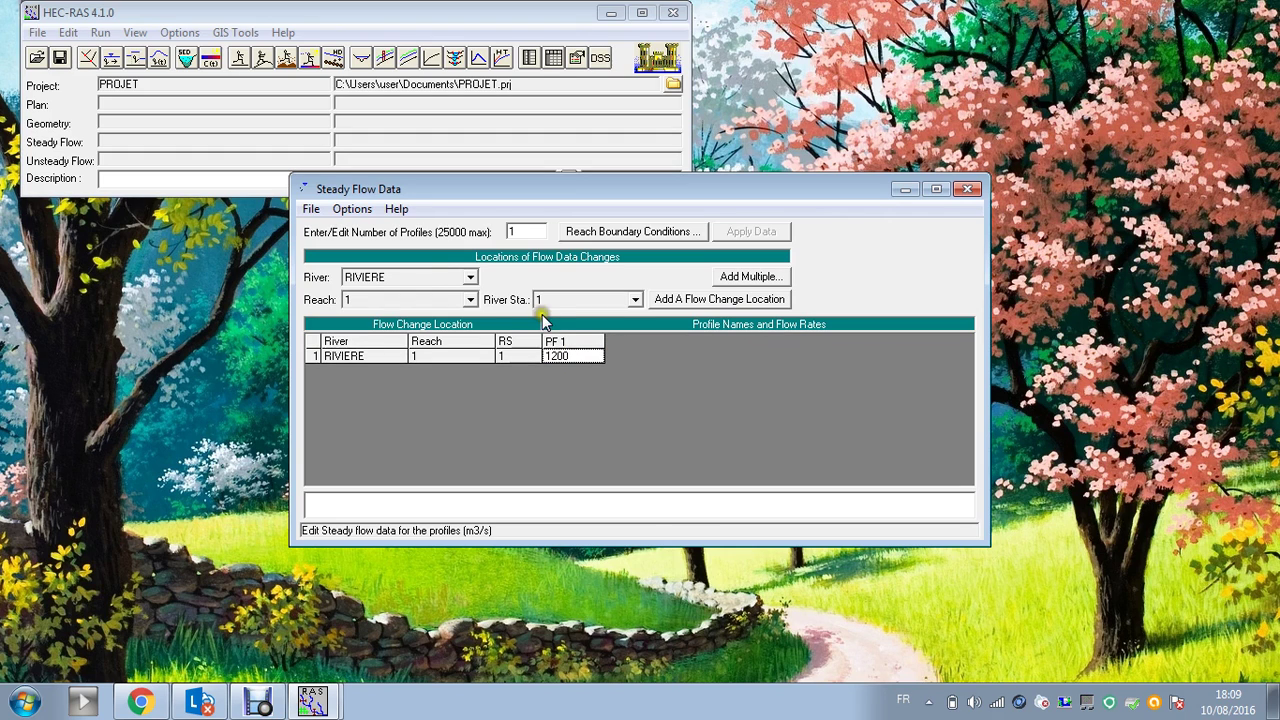
left_click(360, 210)
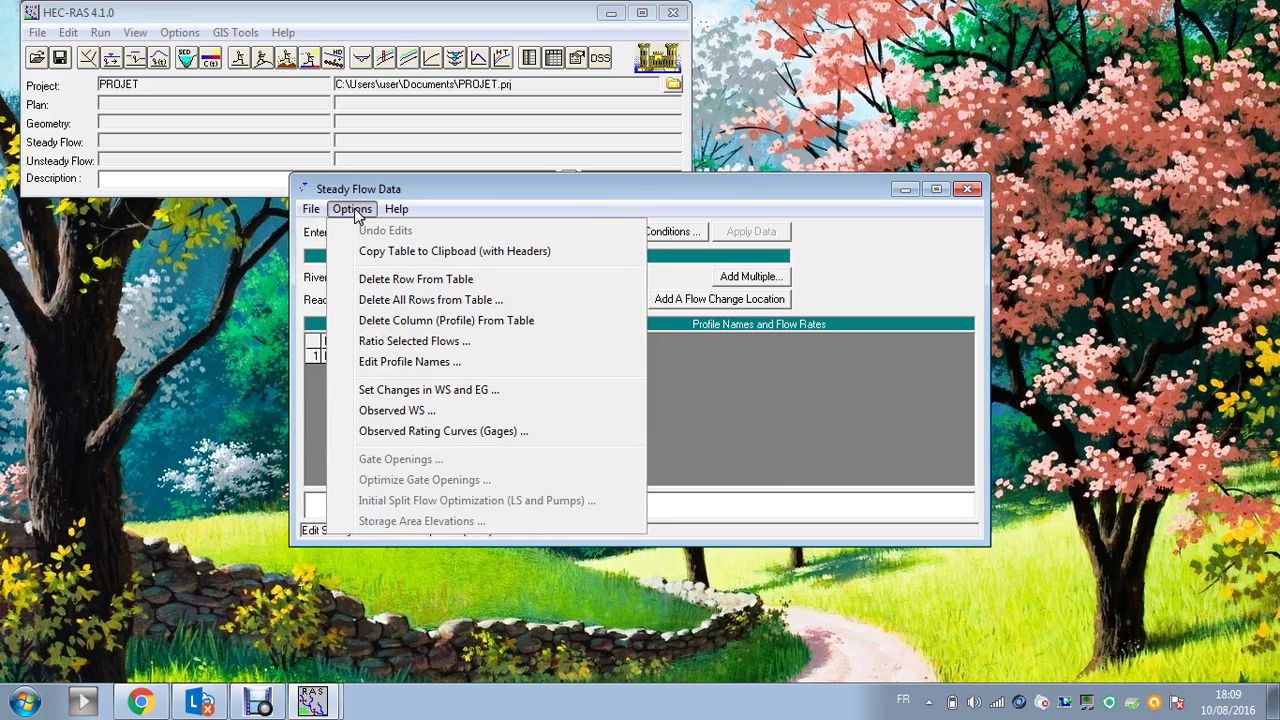
left_click(451, 211)
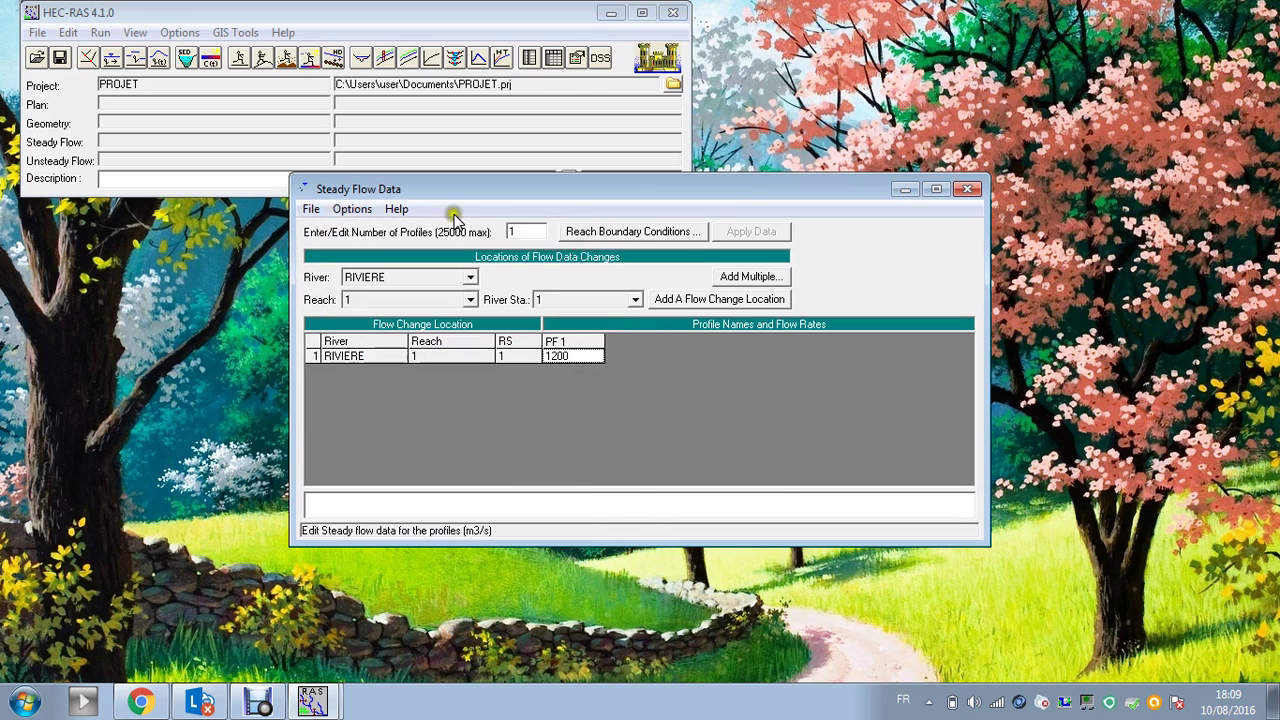
- Set the downstream boundary condition of reach 1 to a known water surface elevation of 2 m
left_click(656, 241)
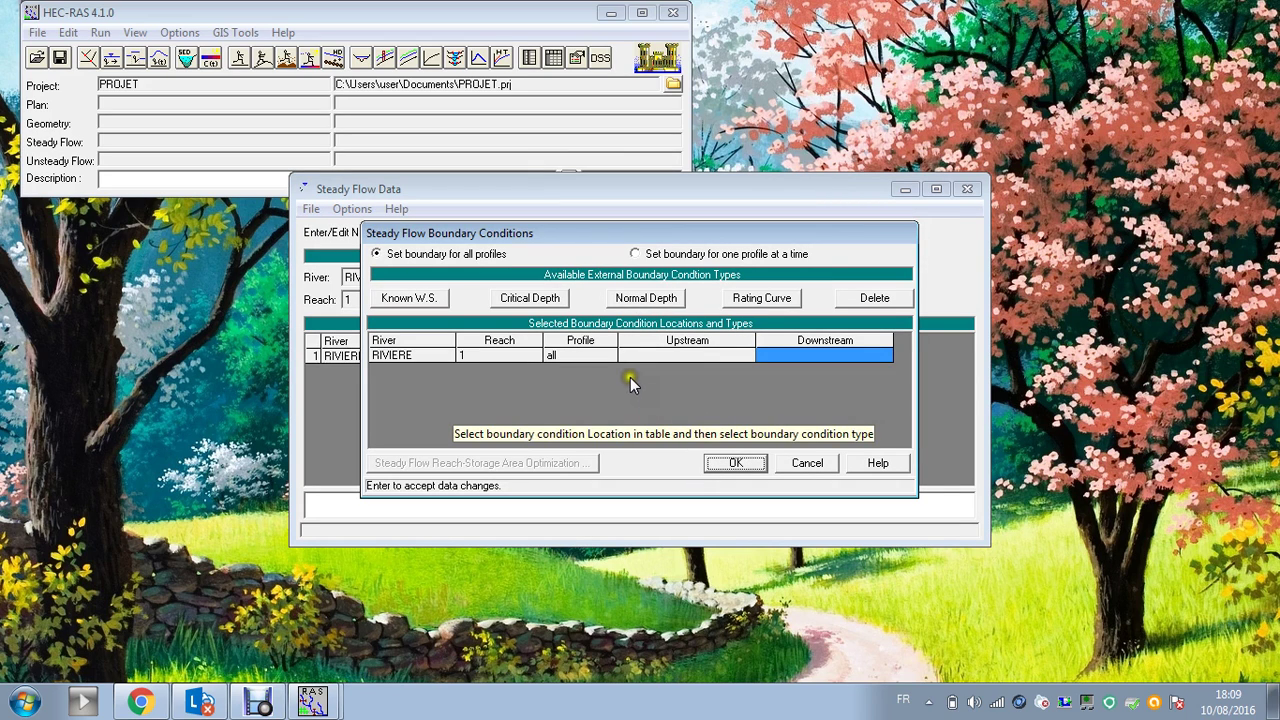
left_click(697, 352)
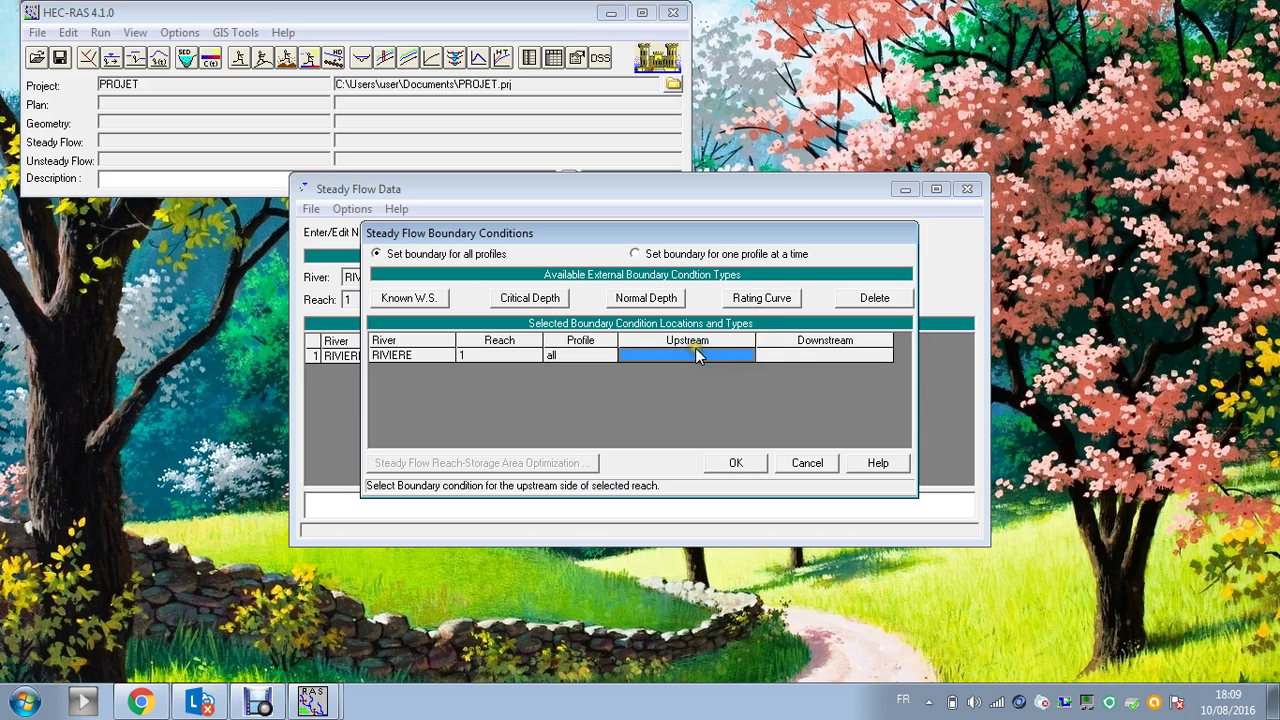
left_click(790, 346)
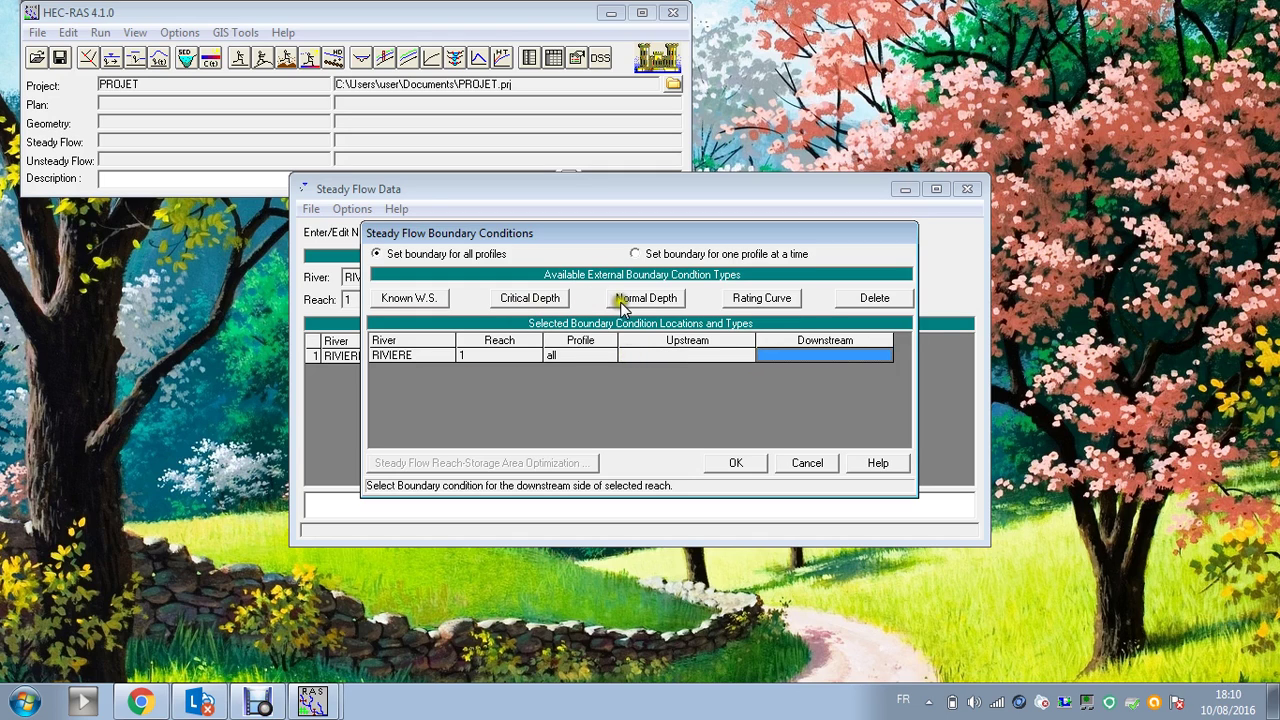
left_click(443, 304)
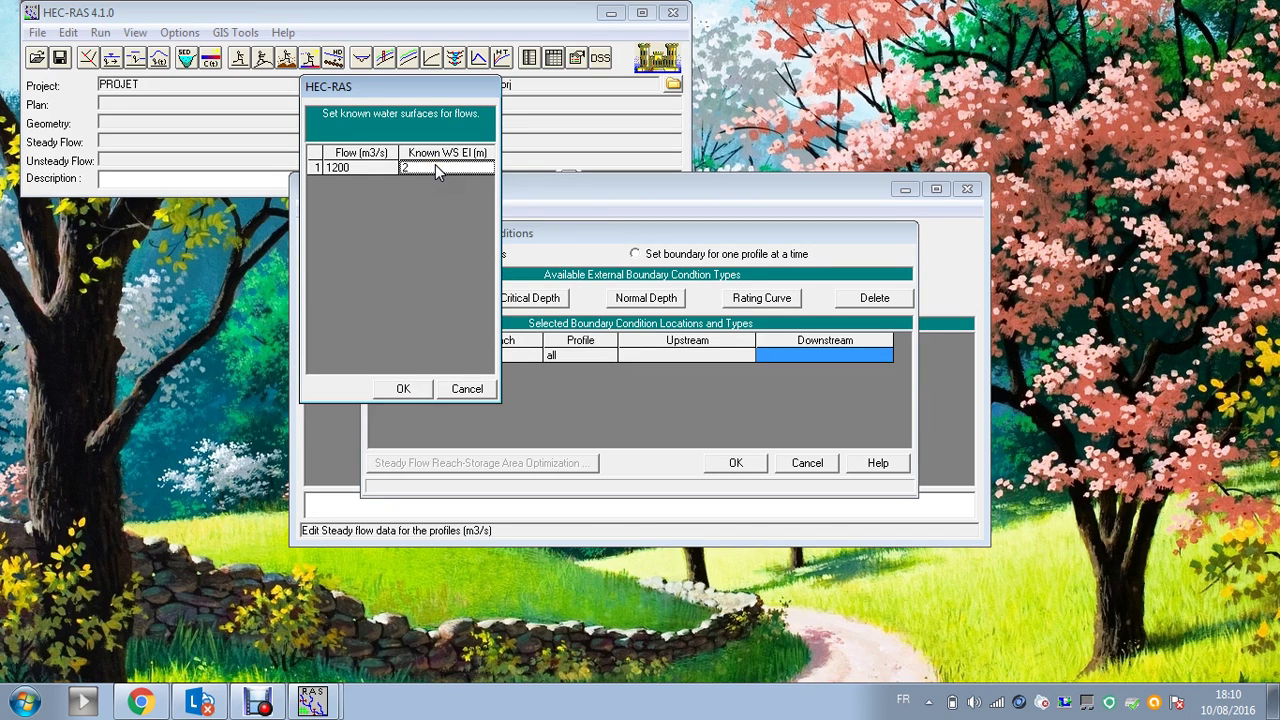
left_click(408, 389)
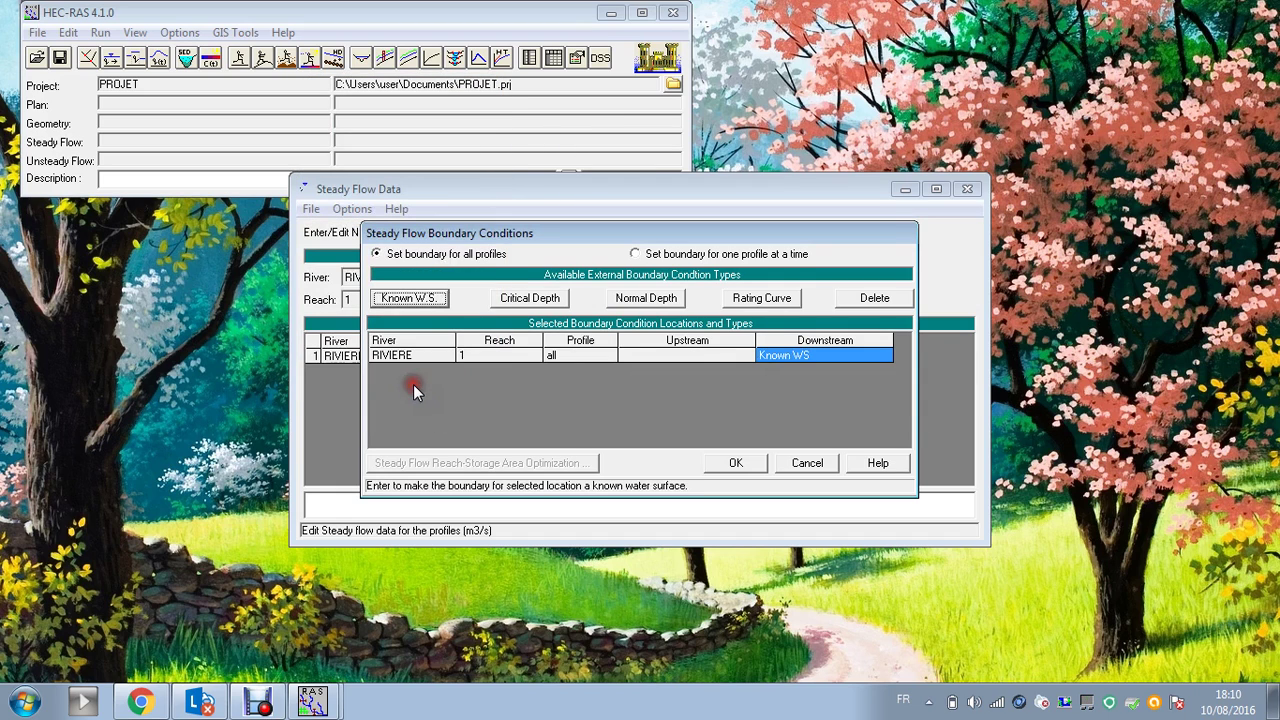
- Set the upstream boundary condition of reach 1 to Critical Depth and accept the boundary conditions
left_click(740, 355)
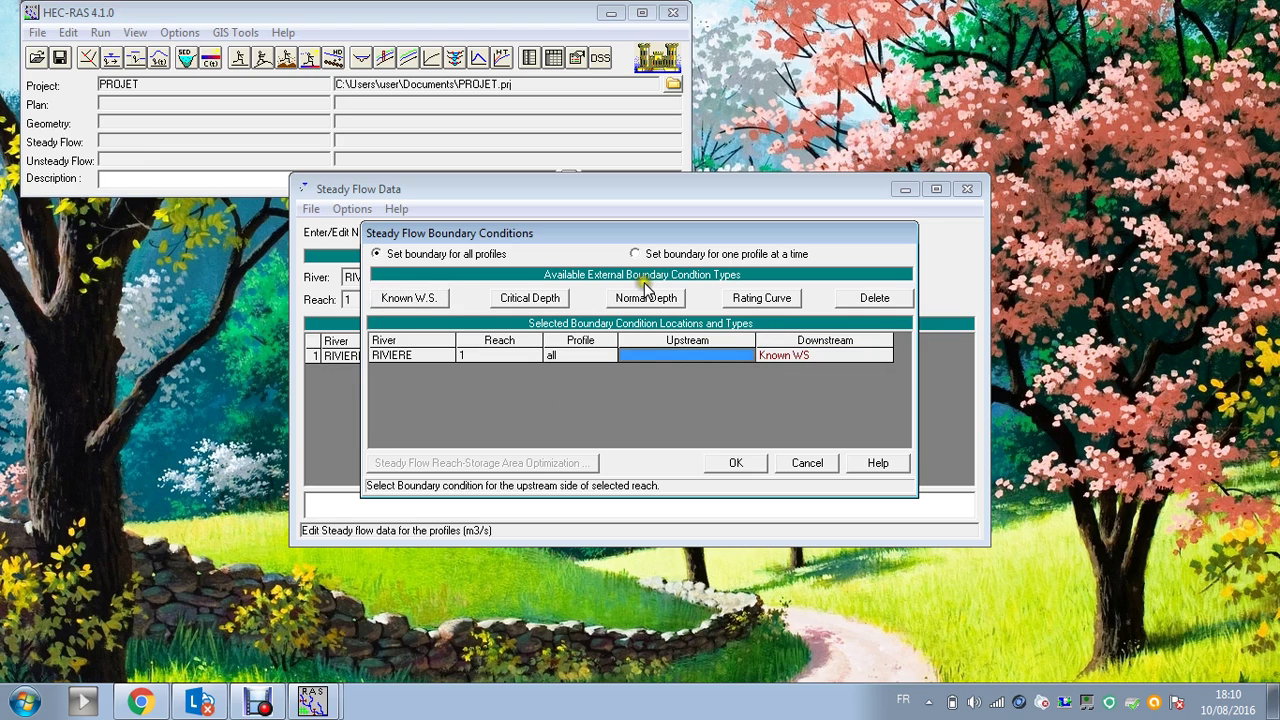
left_click(565, 300)
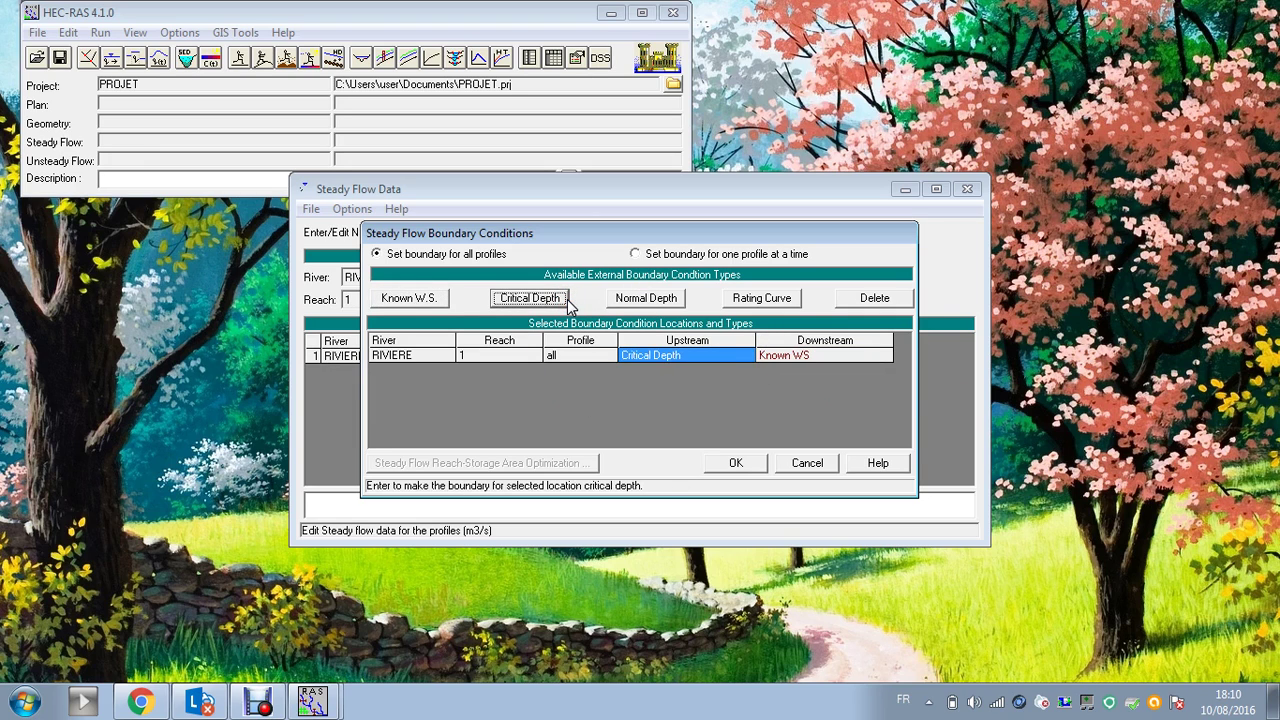
left_click(736, 463)
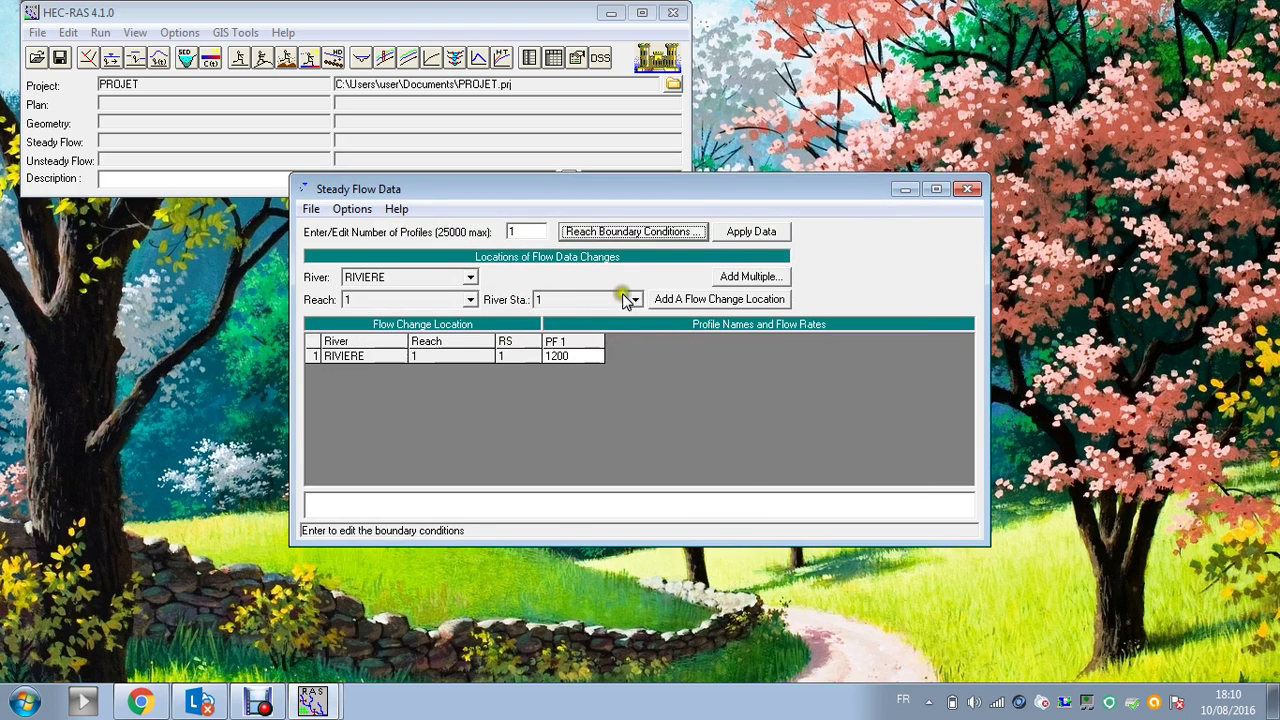
- Apply the steady flow data and close its editor
left_click(748, 232)
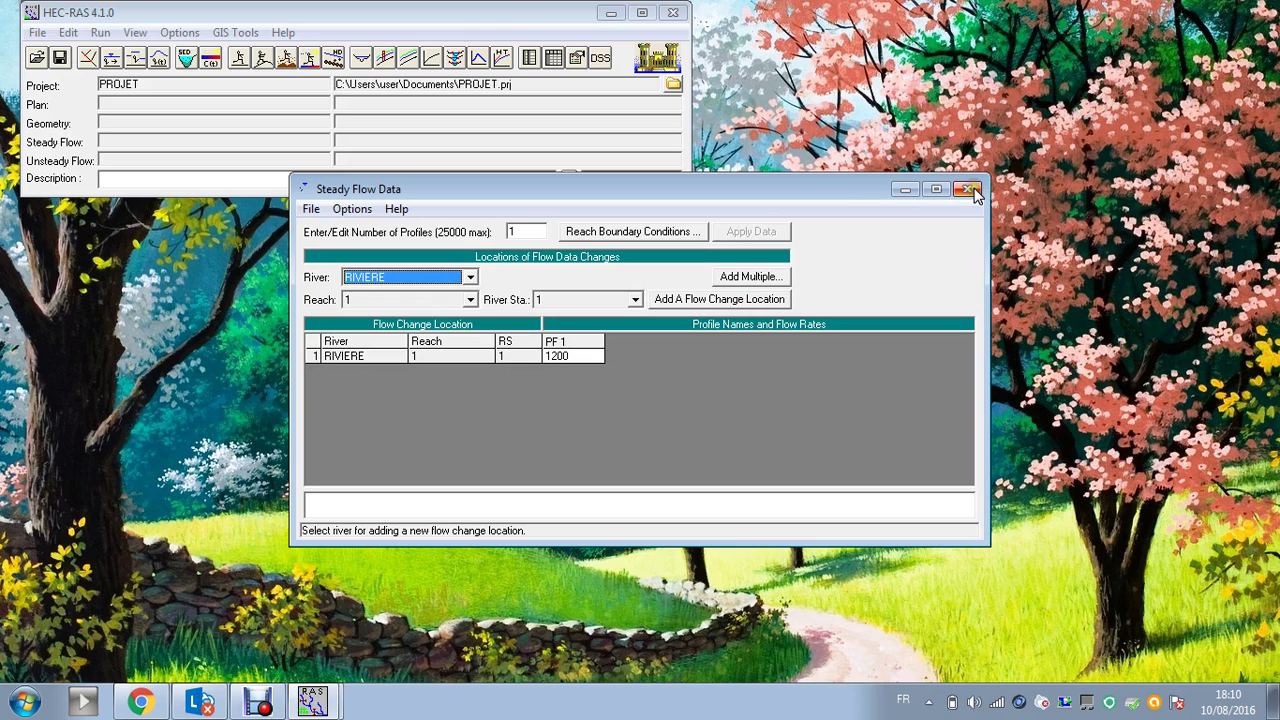
left_click(685, 367)
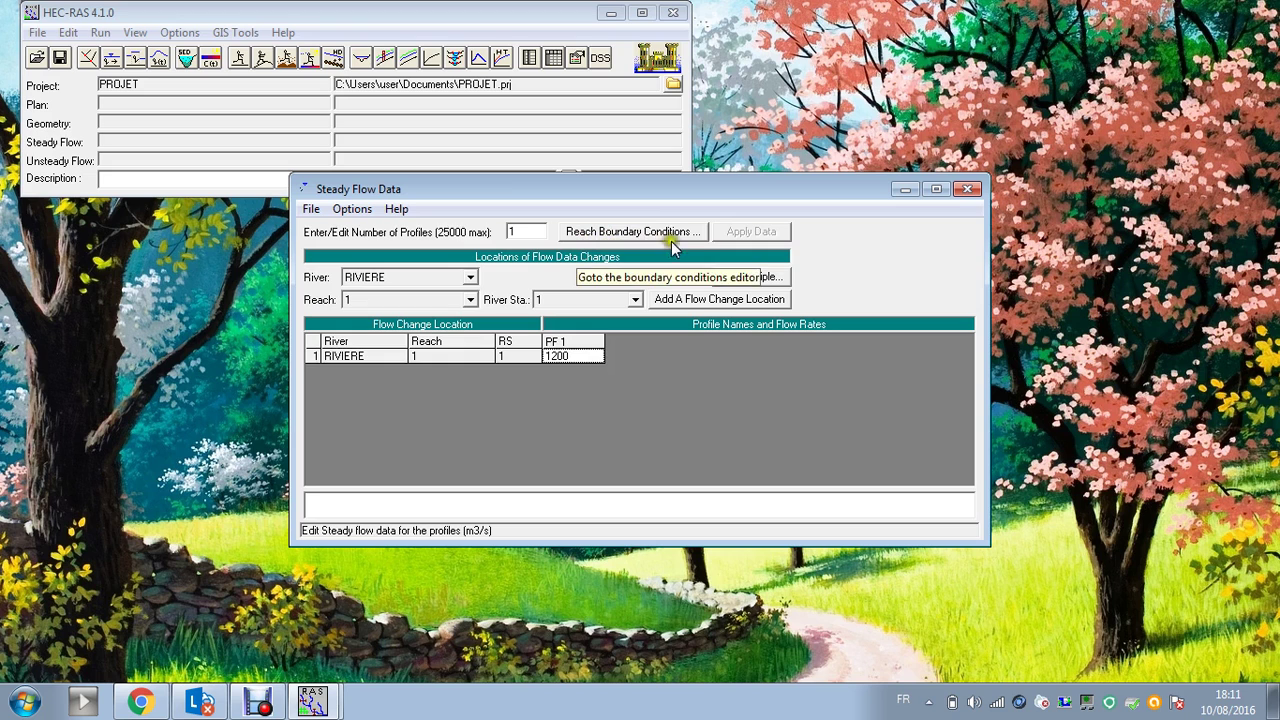
left_click(968, 190)
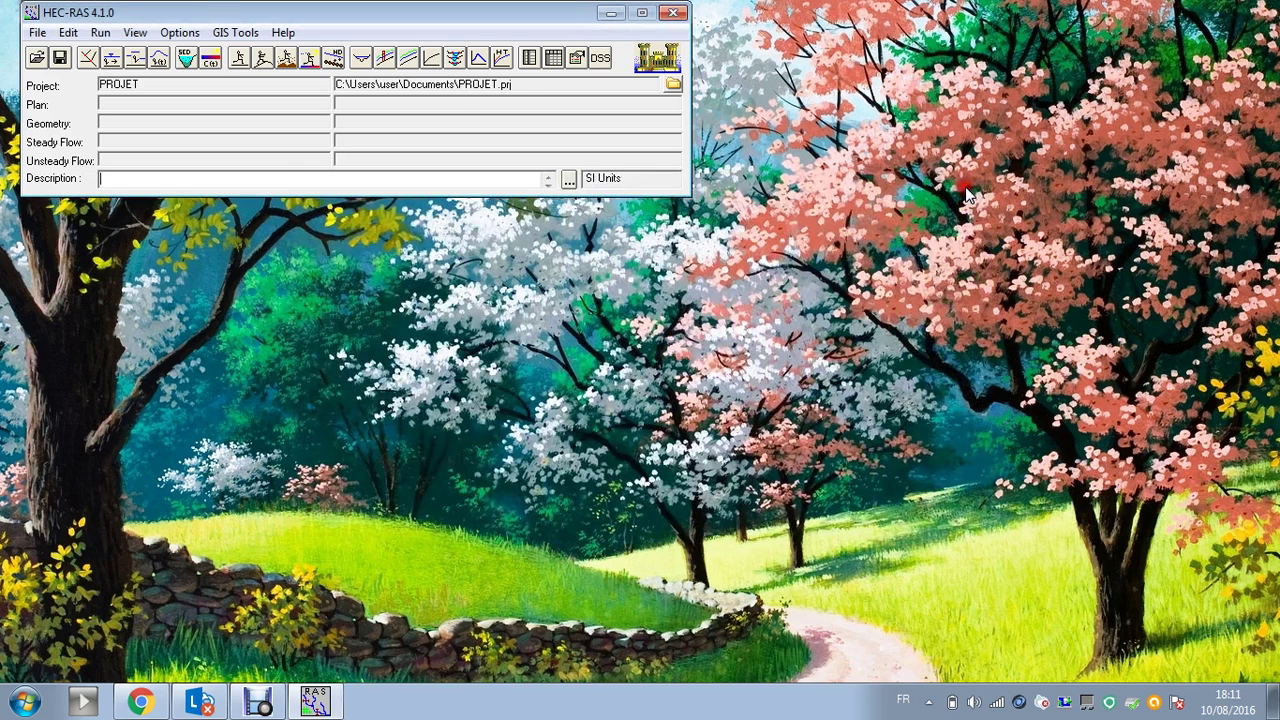
- Open the steady flow analysis and set the flow regime to Mixed
left_click(240, 60)
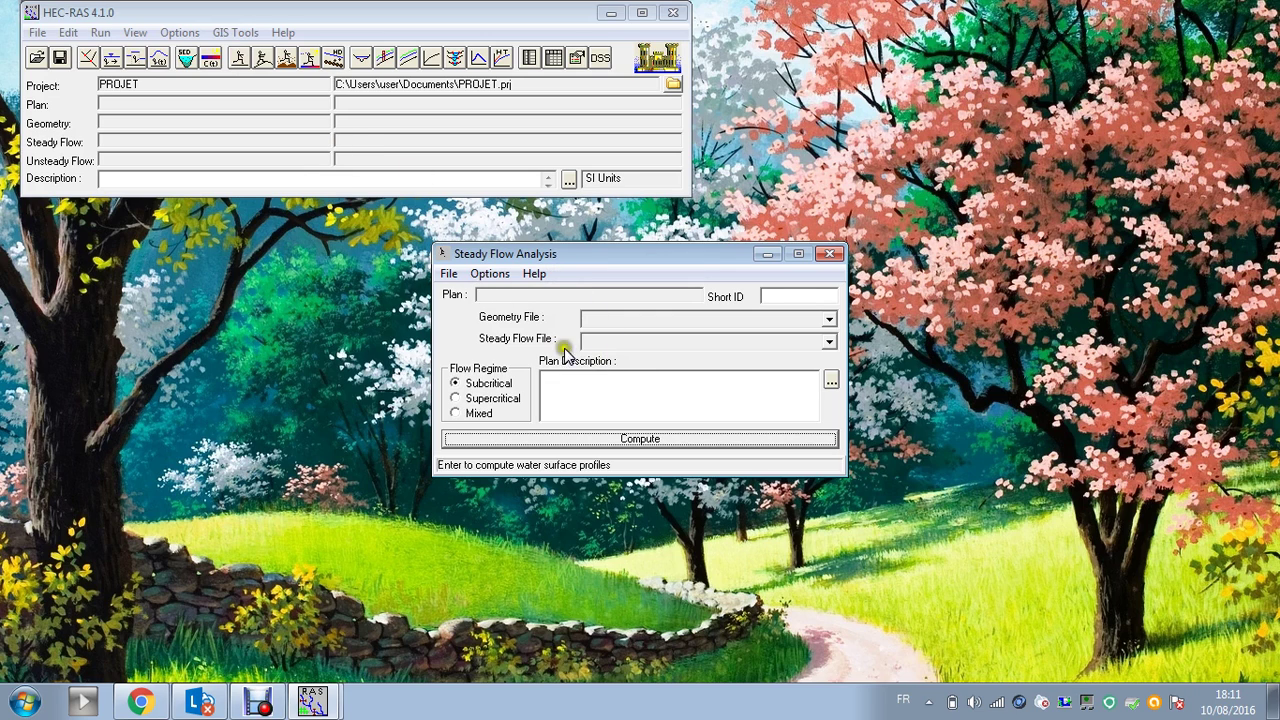
left_click(829, 256)
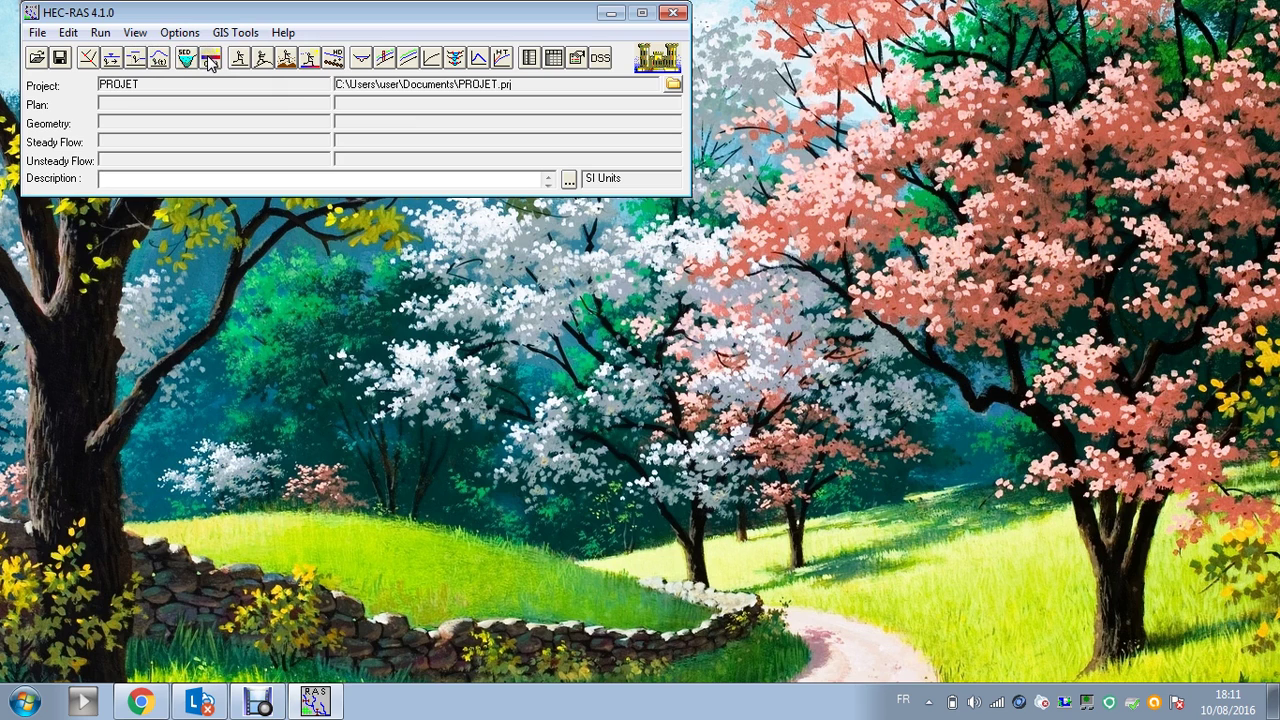
left_click(238, 57)
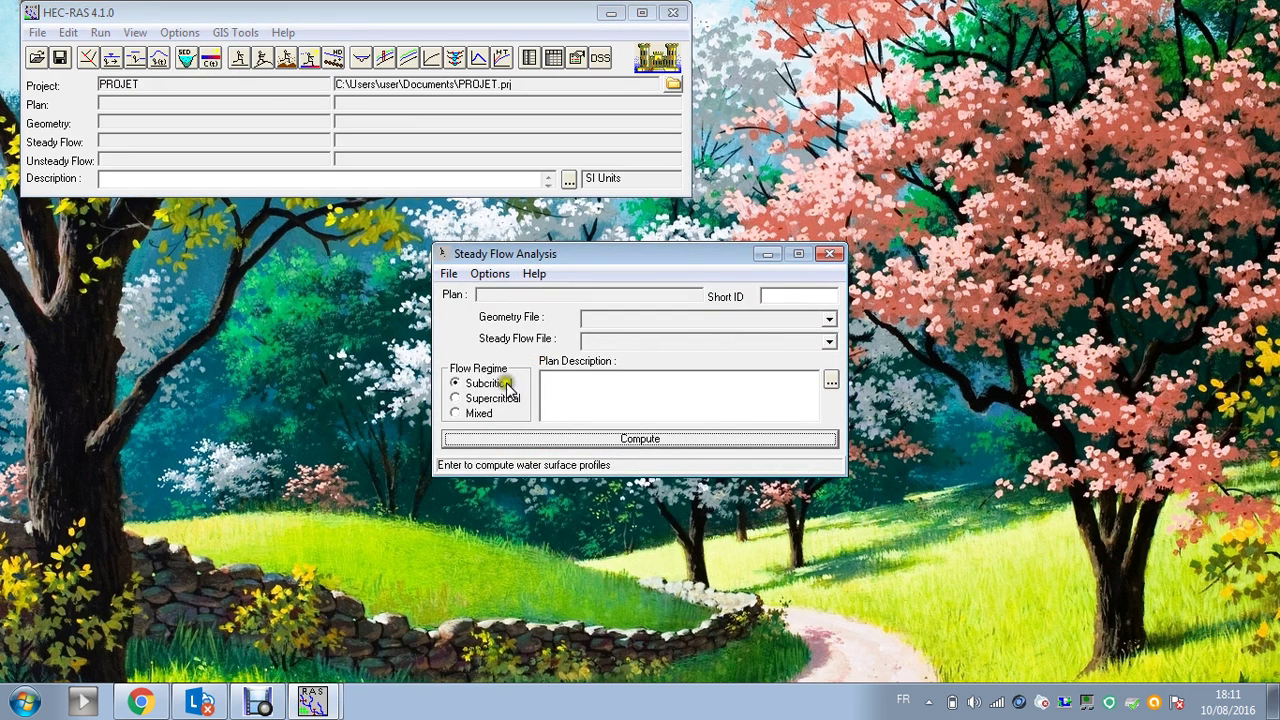
left_click(456, 398)
left_click(455, 413)
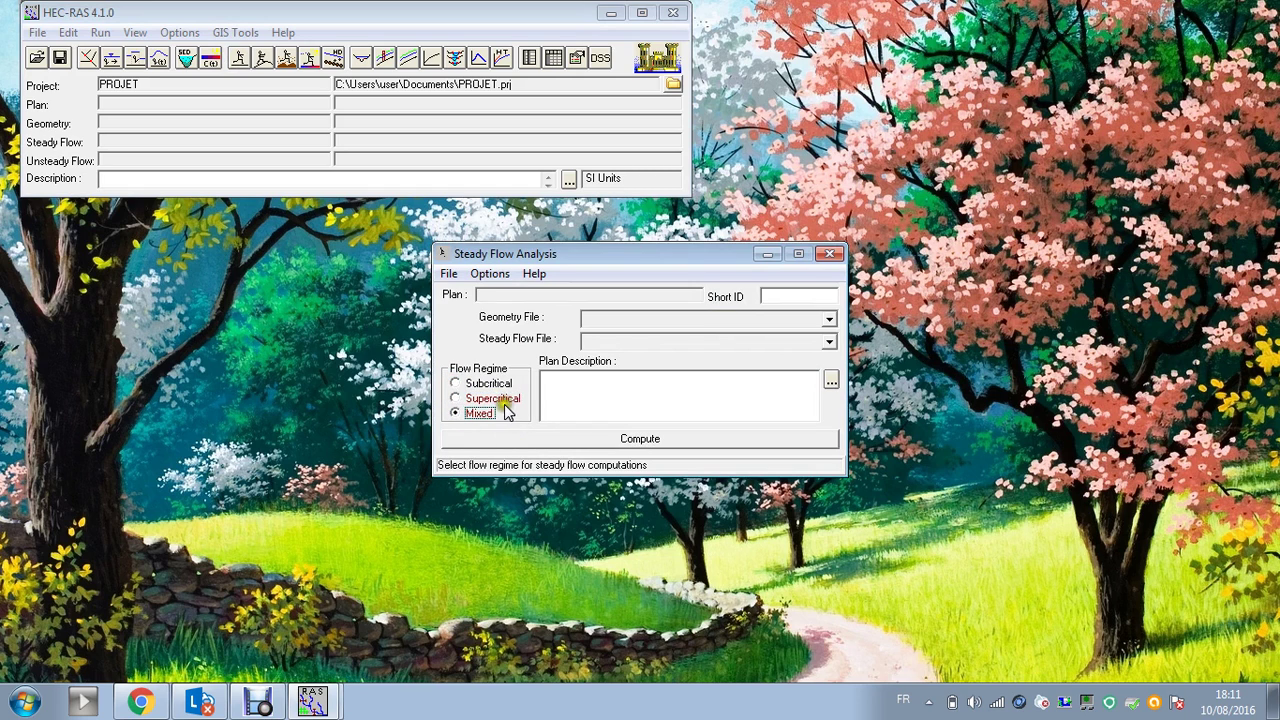
left_click(455, 383)
left_click(456, 398)
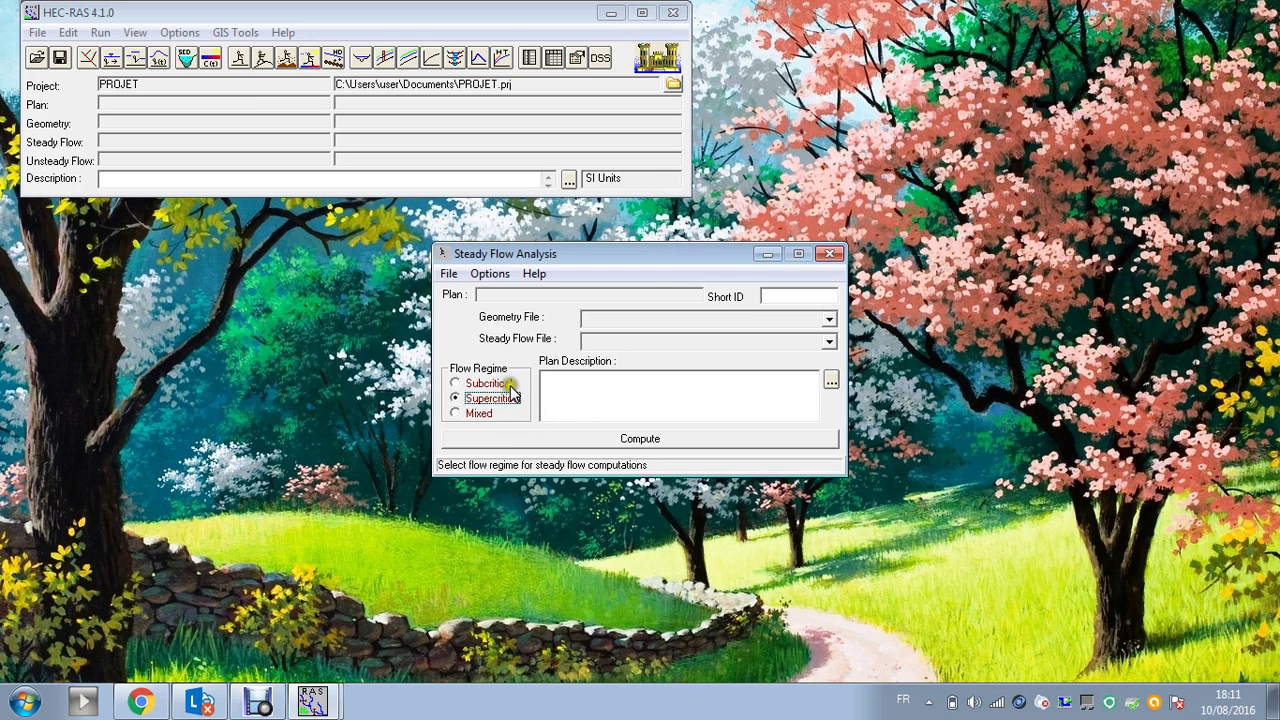
left_click(458, 414)
left_click(517, 424)
- Compute the steady flow simulation and close the finished computations window
left_click(596, 444)
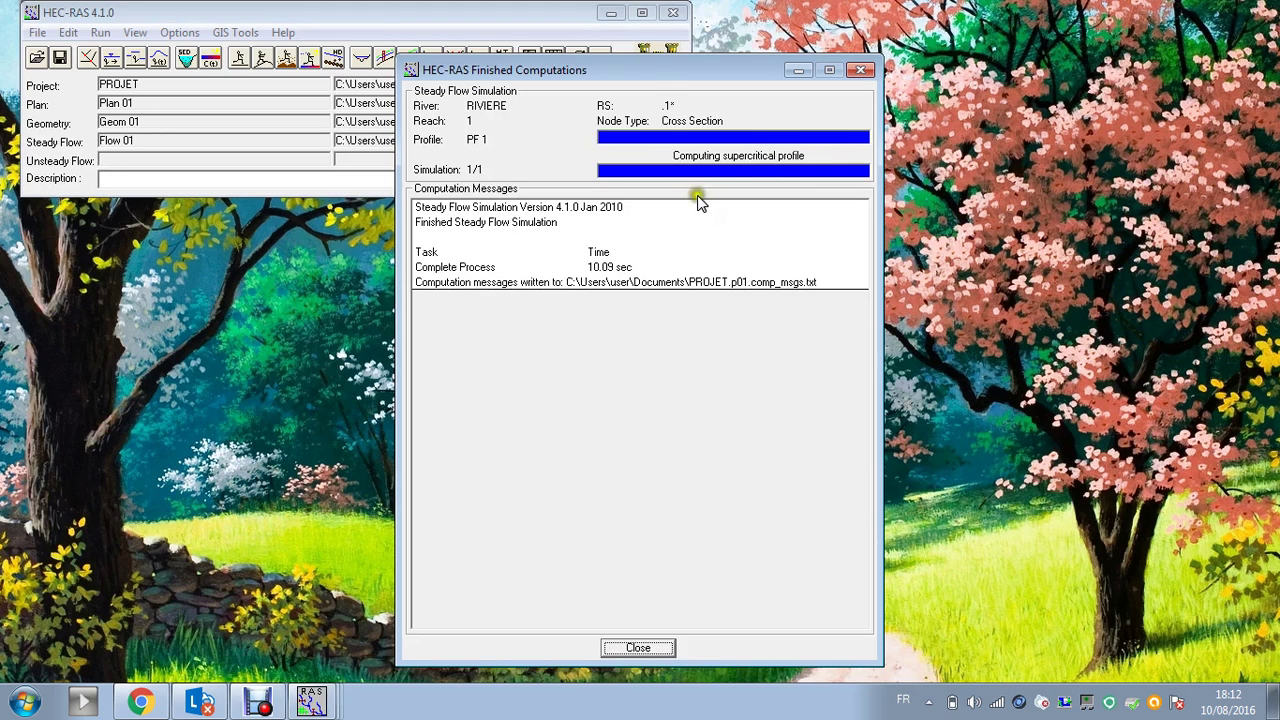
left_click(638, 648)
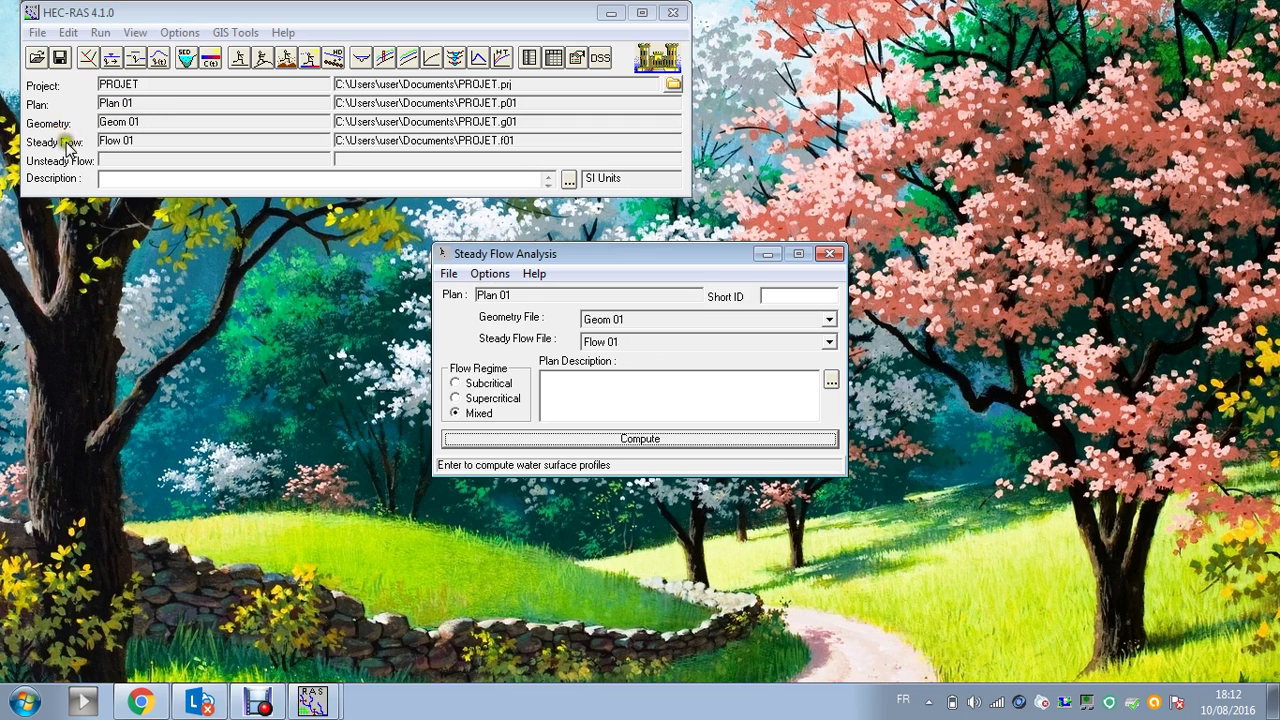
- Close the steady flow analysis window and open the cross section results plot
left_click(127, 126)
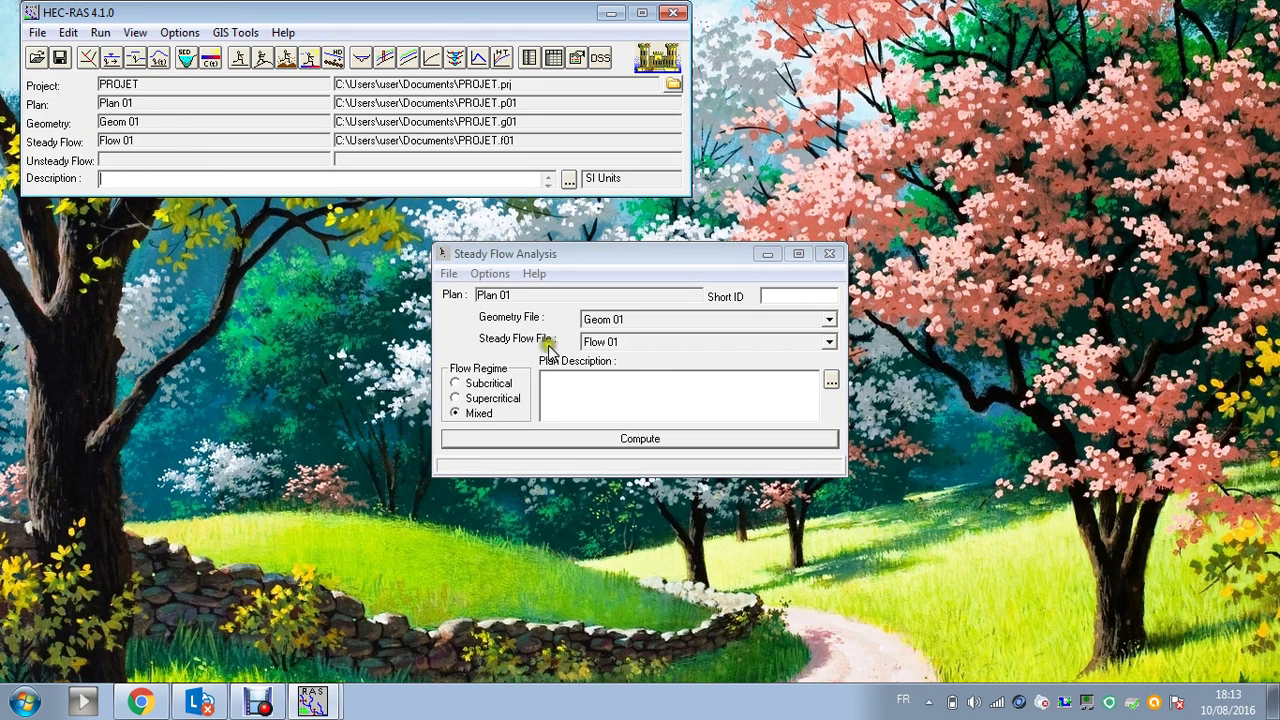
left_click(829, 253)
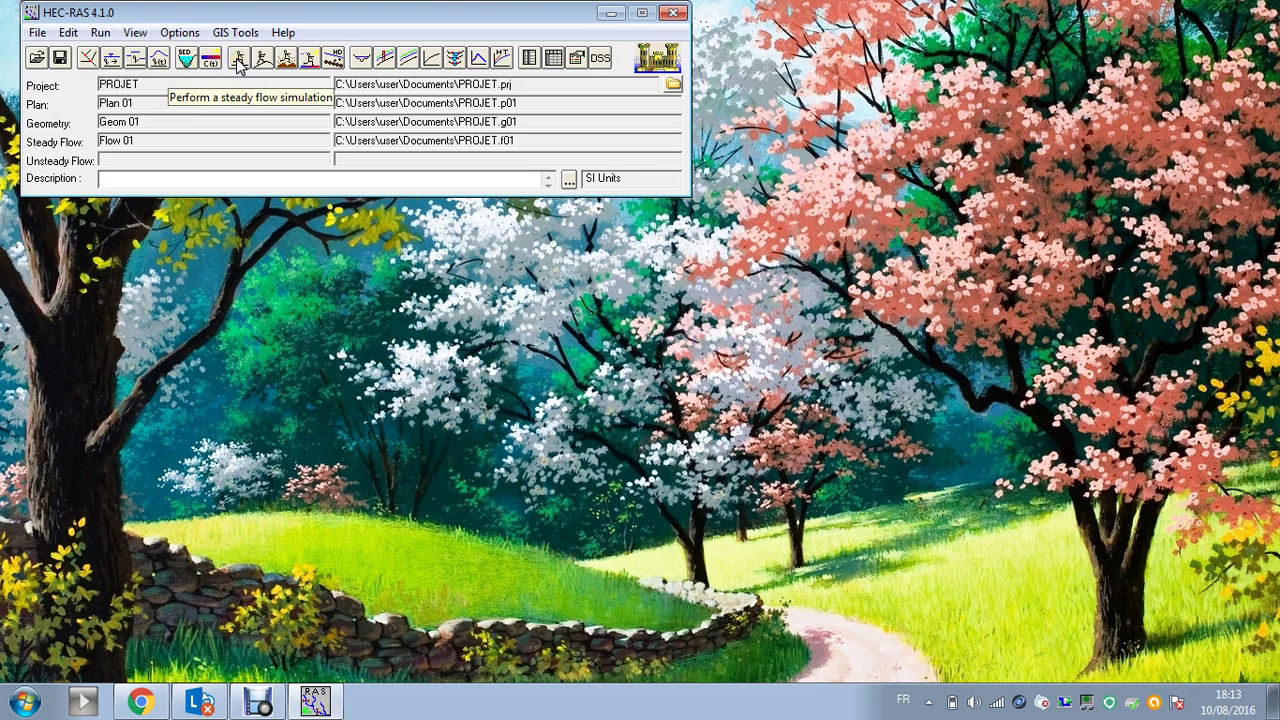
left_click(358, 60)
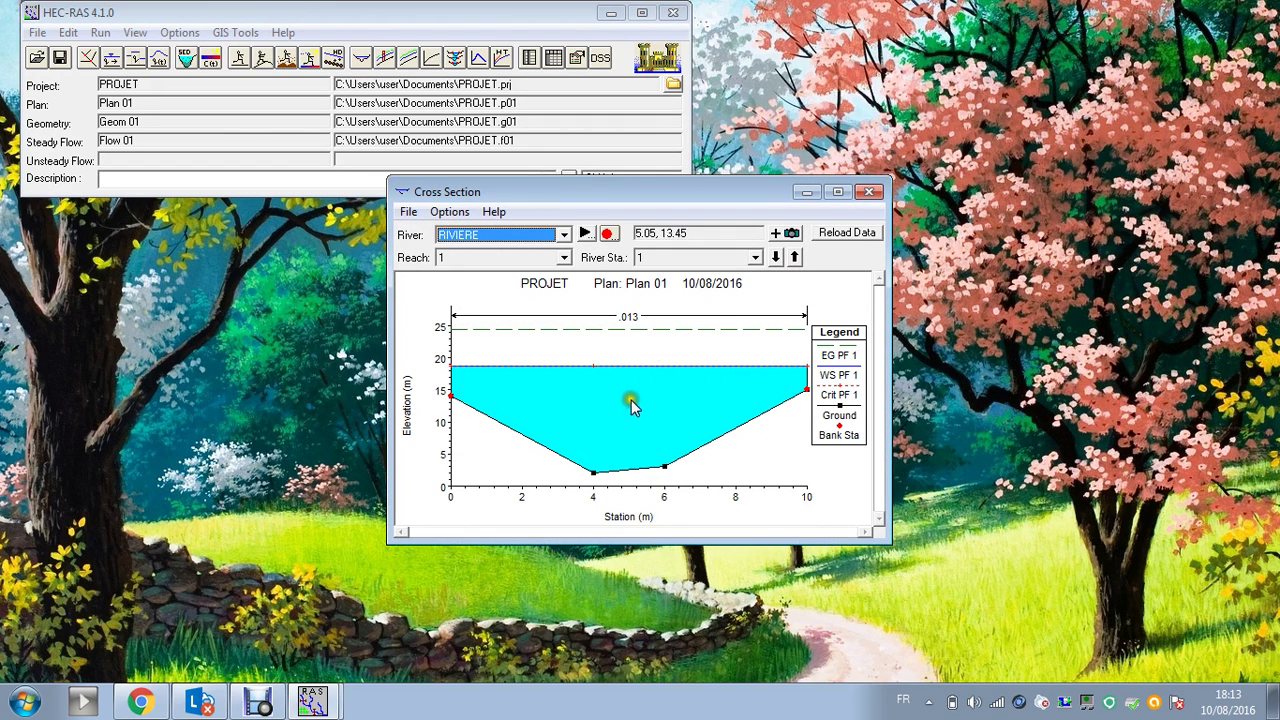
- Step through the cross section plots between river stations 0 and 1, examine their water surfaces, and close the plot
left_click(793, 257)
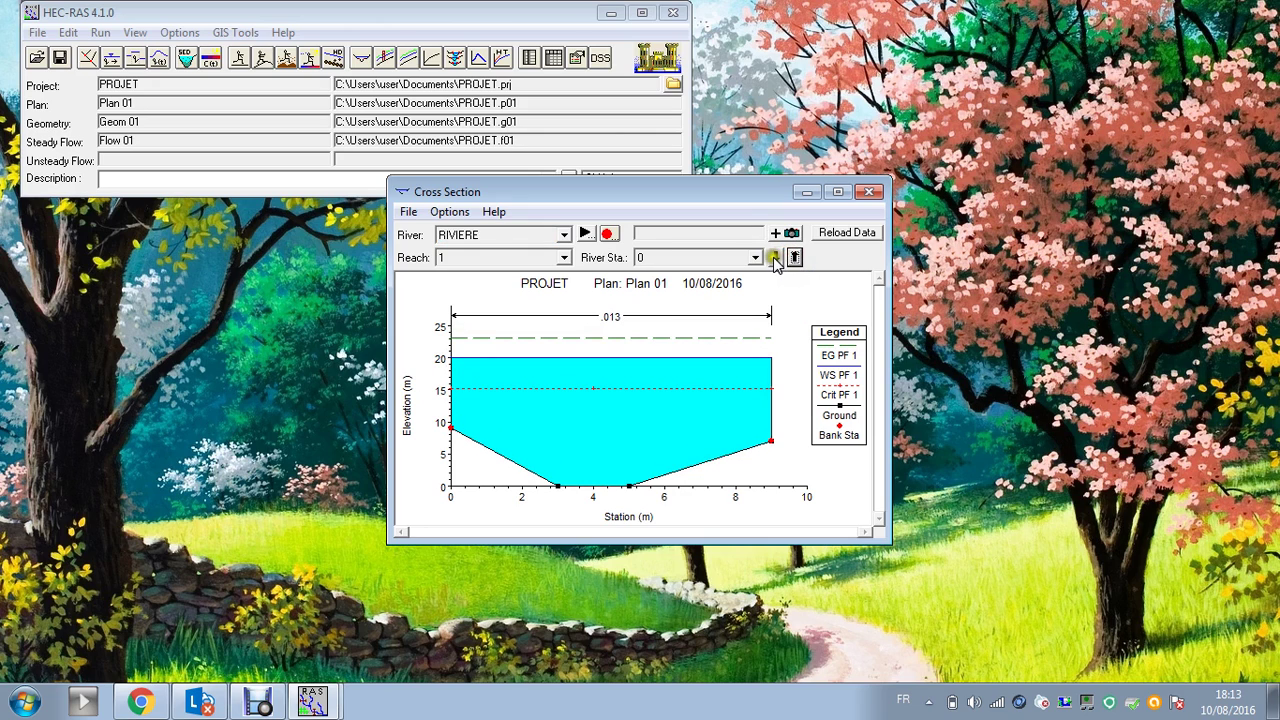
left_click(777, 258)
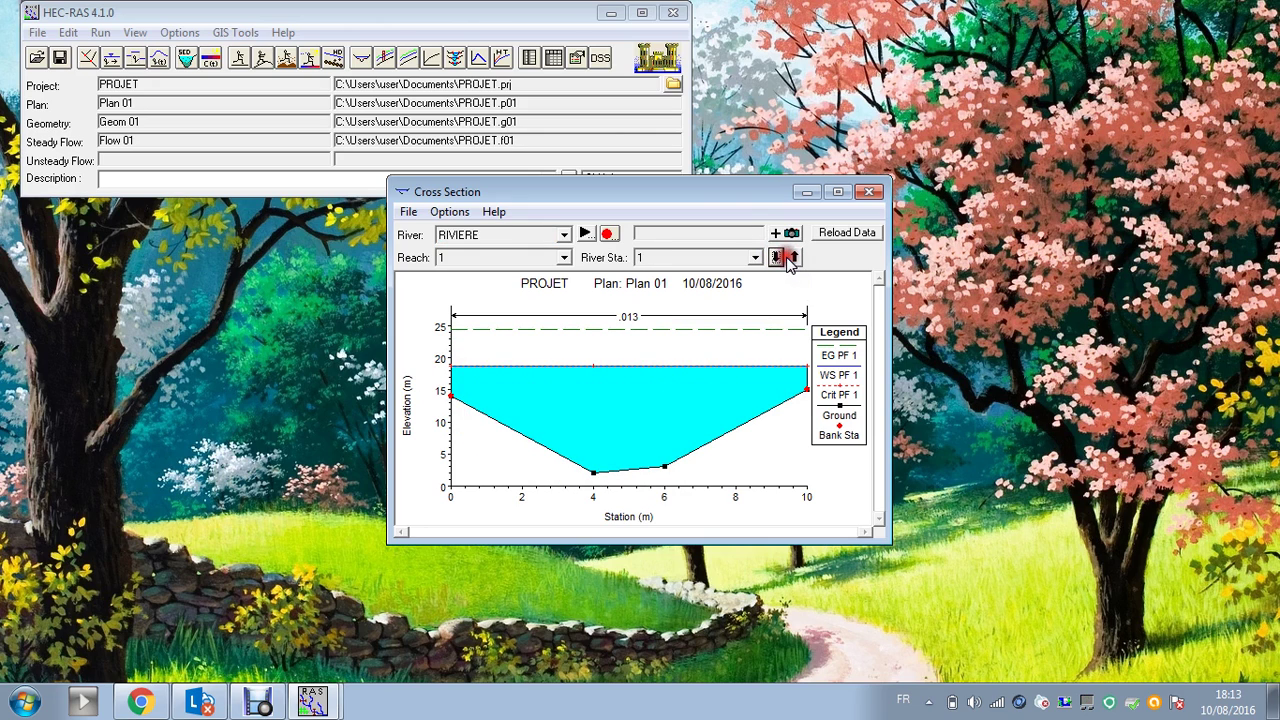
left_click(793, 257)
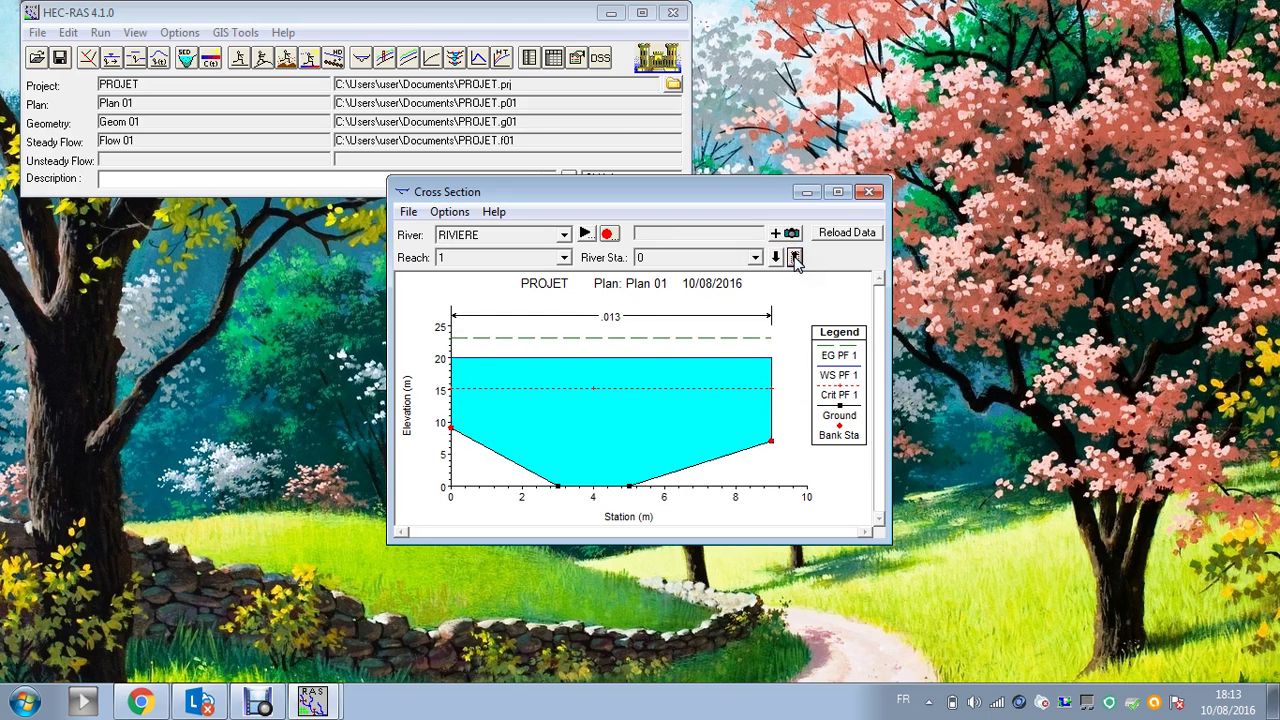
left_click(781, 258)
left_click(791, 259)
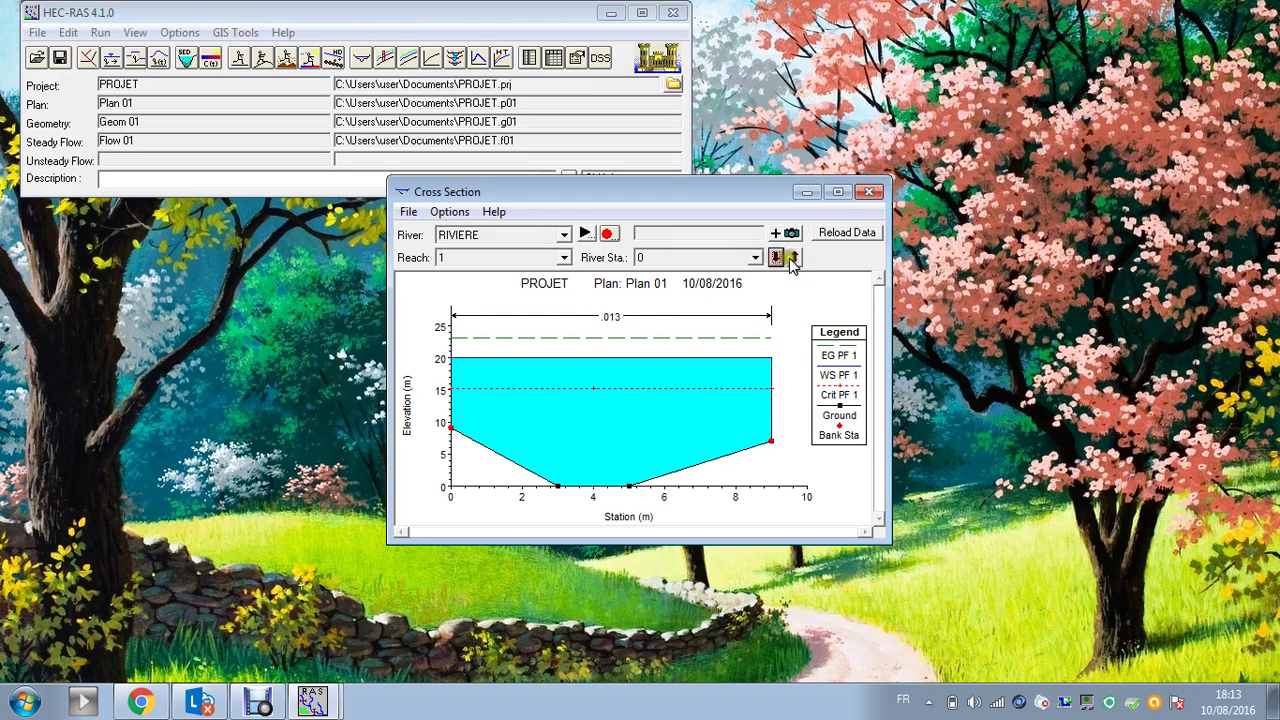
left_click(795, 258)
left_click(795, 258)
left_click(795, 258)
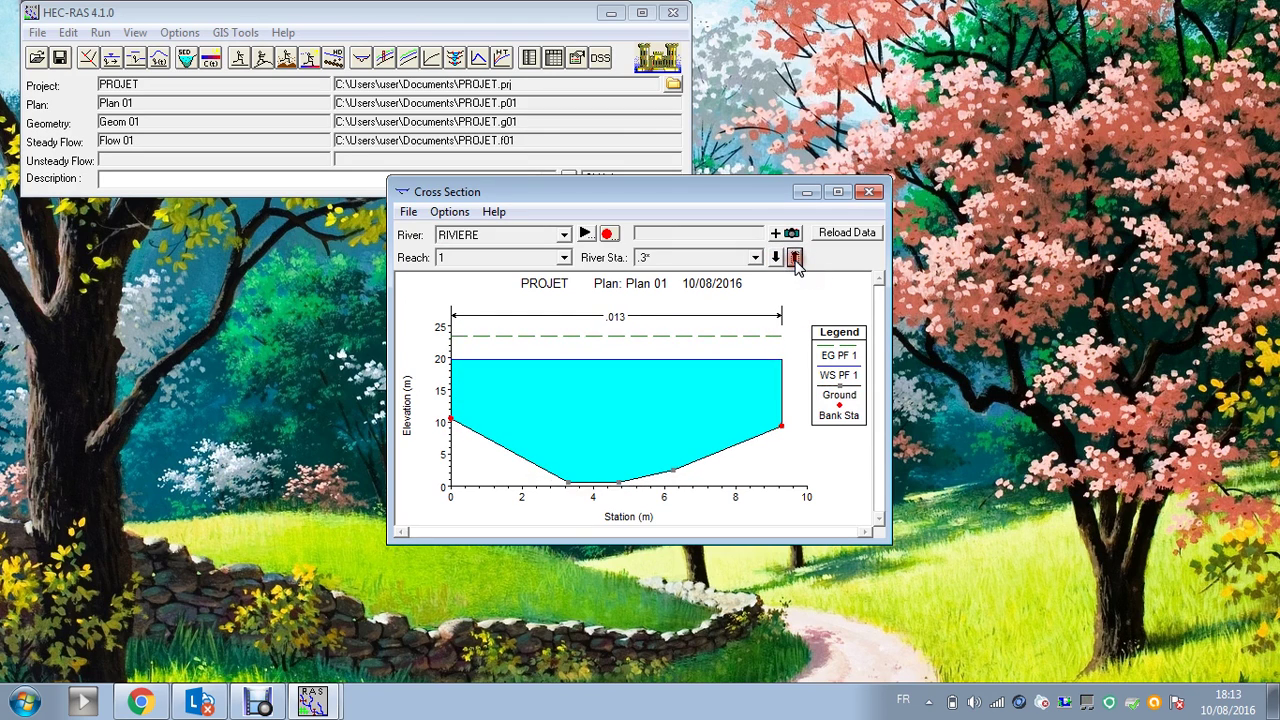
left_click(795, 258)
left_click(795, 258)
left_click(795, 258)
left_click(795, 258)
left_click(795, 258)
left_click(795, 258)
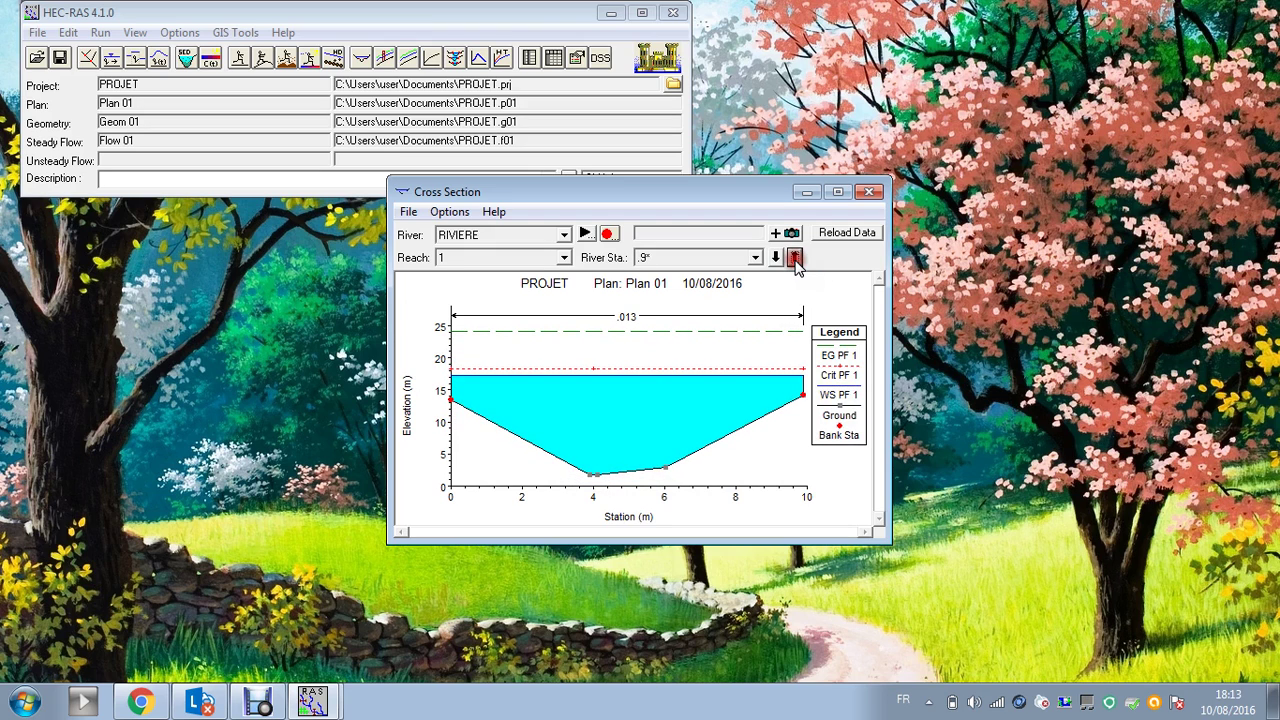
left_click(795, 258)
left_click(795, 258)
left_click(795, 258)
left_click(795, 258)
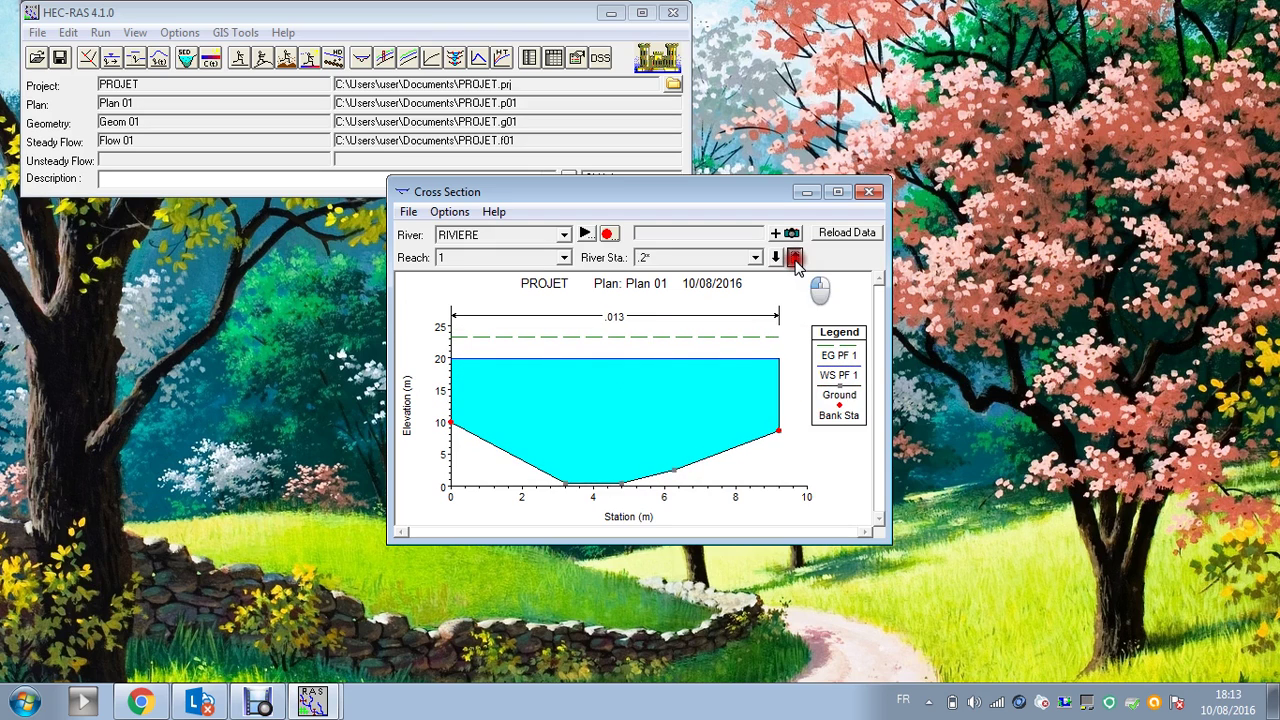
left_click(795, 258)
left_click(795, 258)
left_click(795, 258)
left_click(795, 258)
left_click(795, 258)
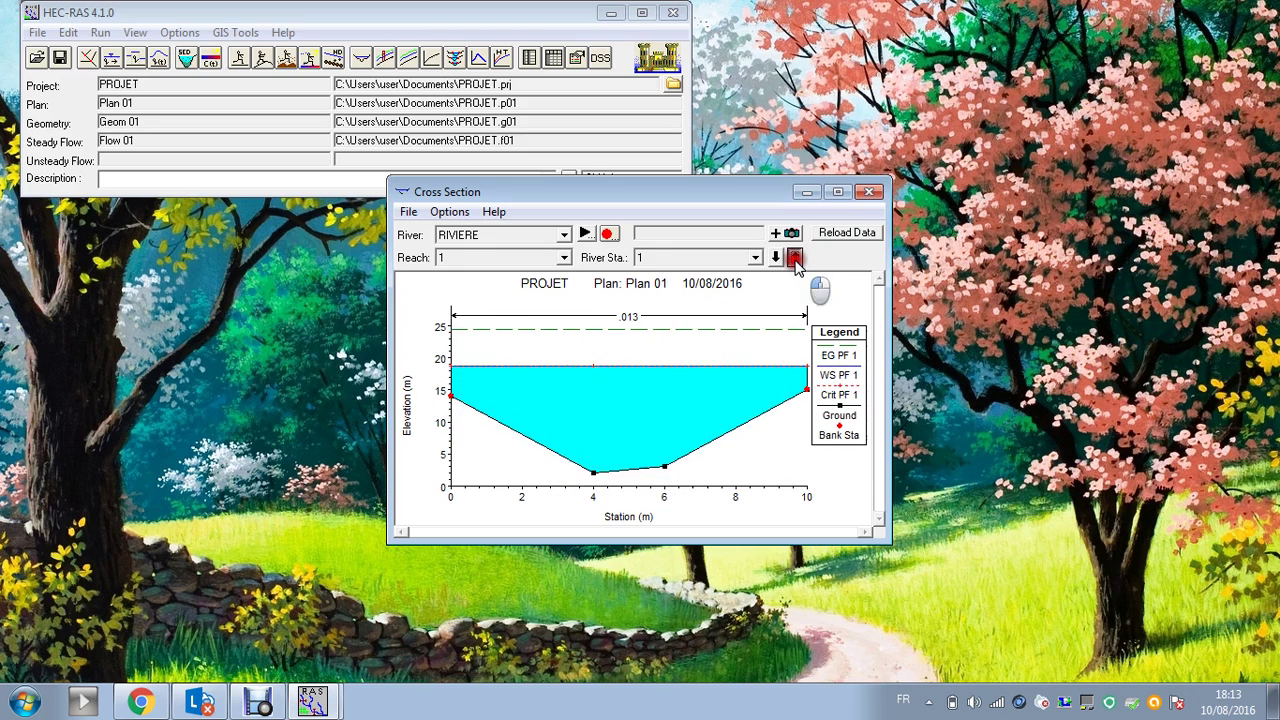
left_click(795, 258)
left_click(795, 260)
left_click(795, 260)
left_click(795, 260)
left_click(795, 260)
left_click(795, 260)
left_click(795, 260)
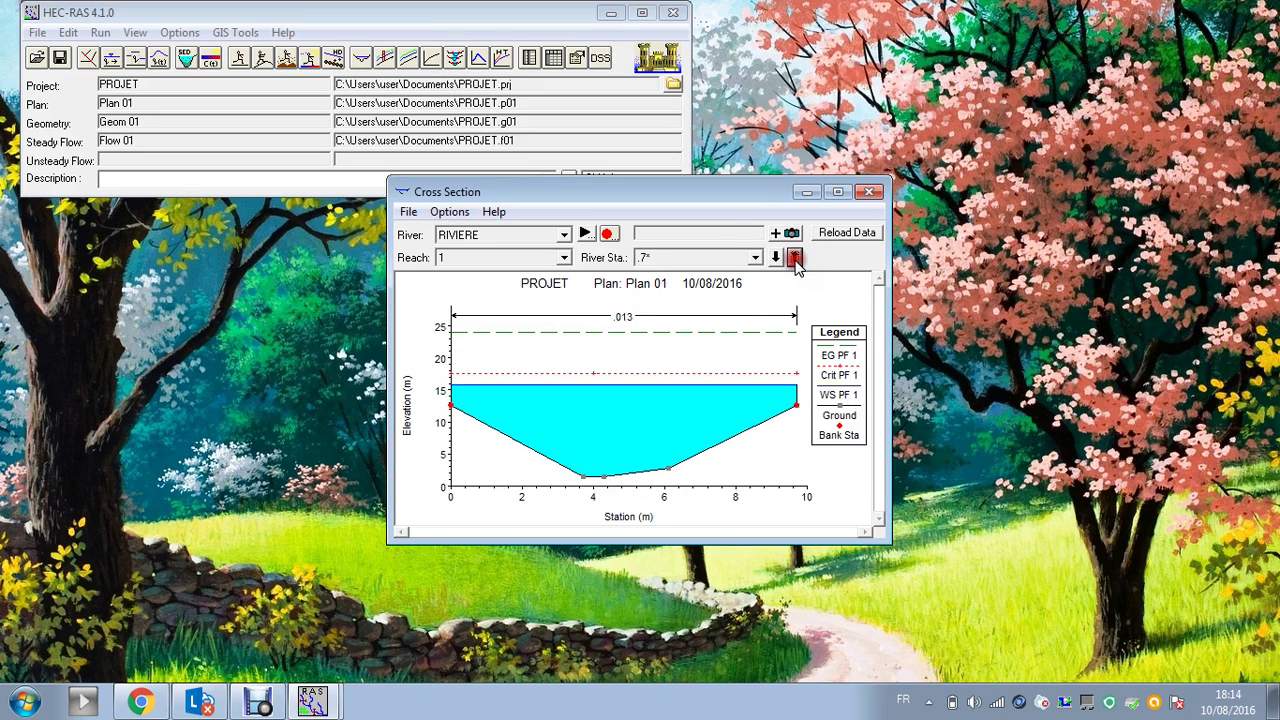
left_click(795, 260)
left_click(795, 258)
left_click(795, 258)
left_click(795, 258)
left_click(795, 258)
left_click(795, 258)
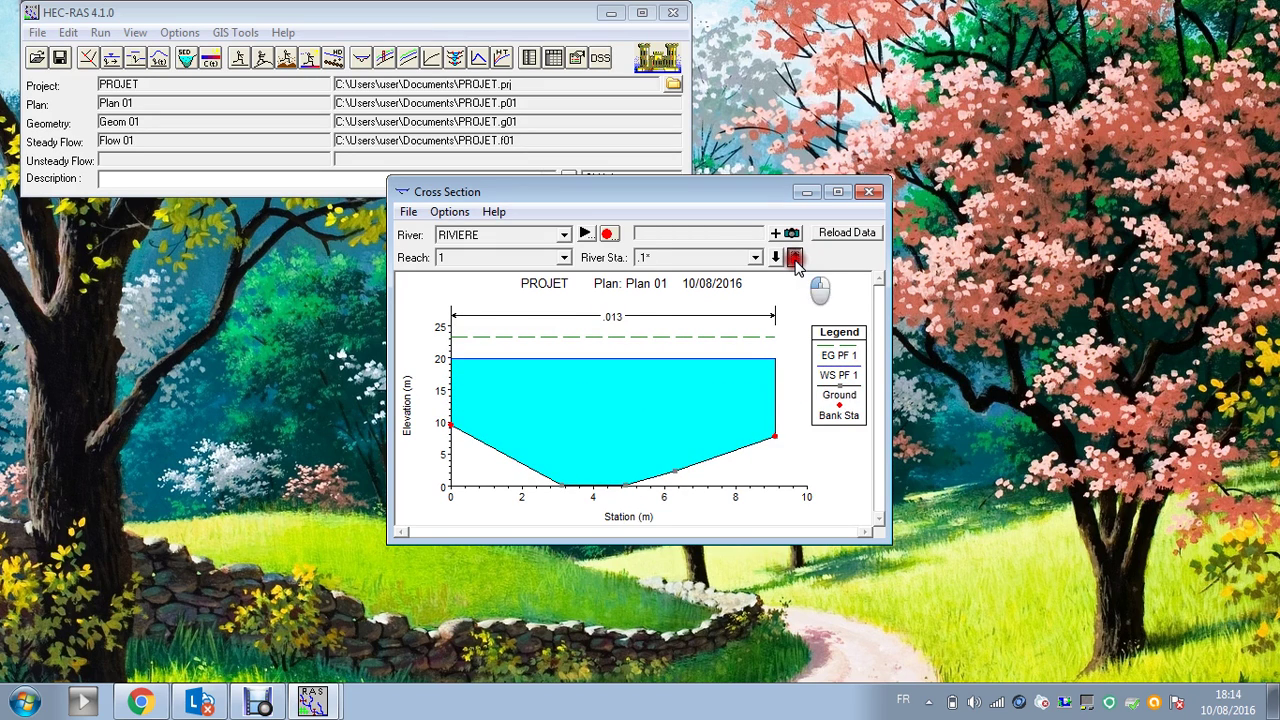
left_click(795, 258)
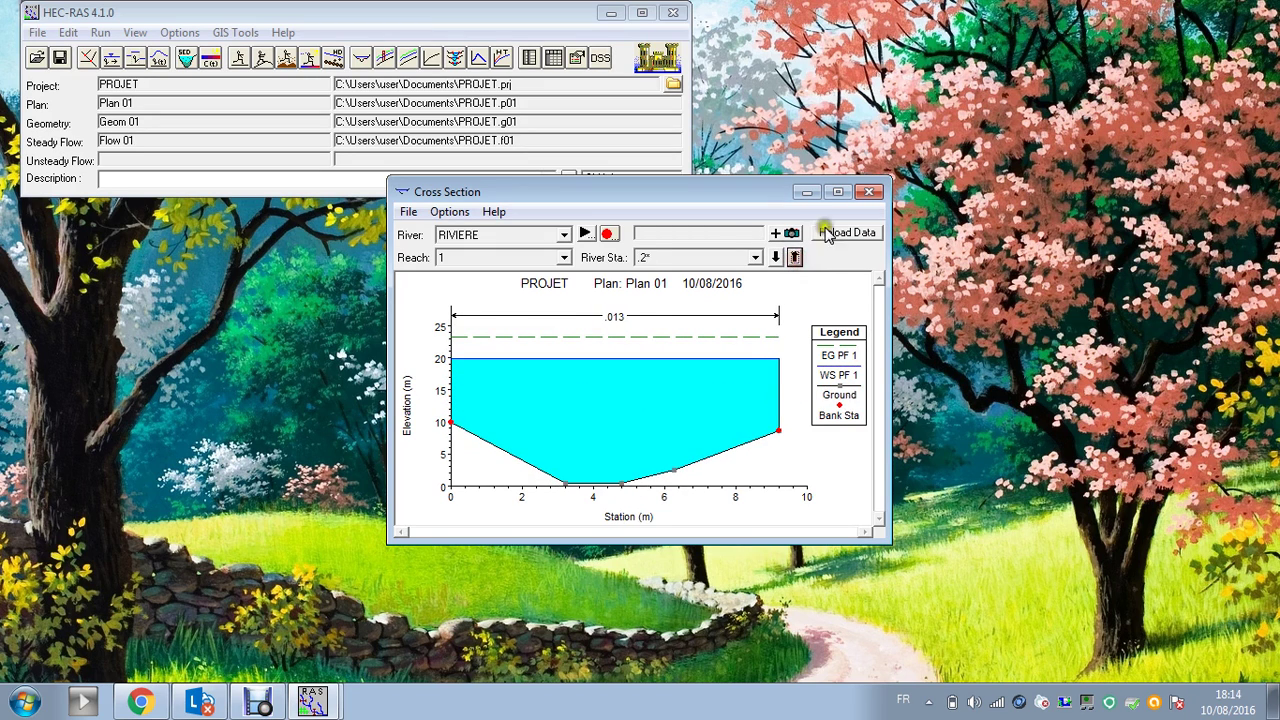
left_click(869, 192)
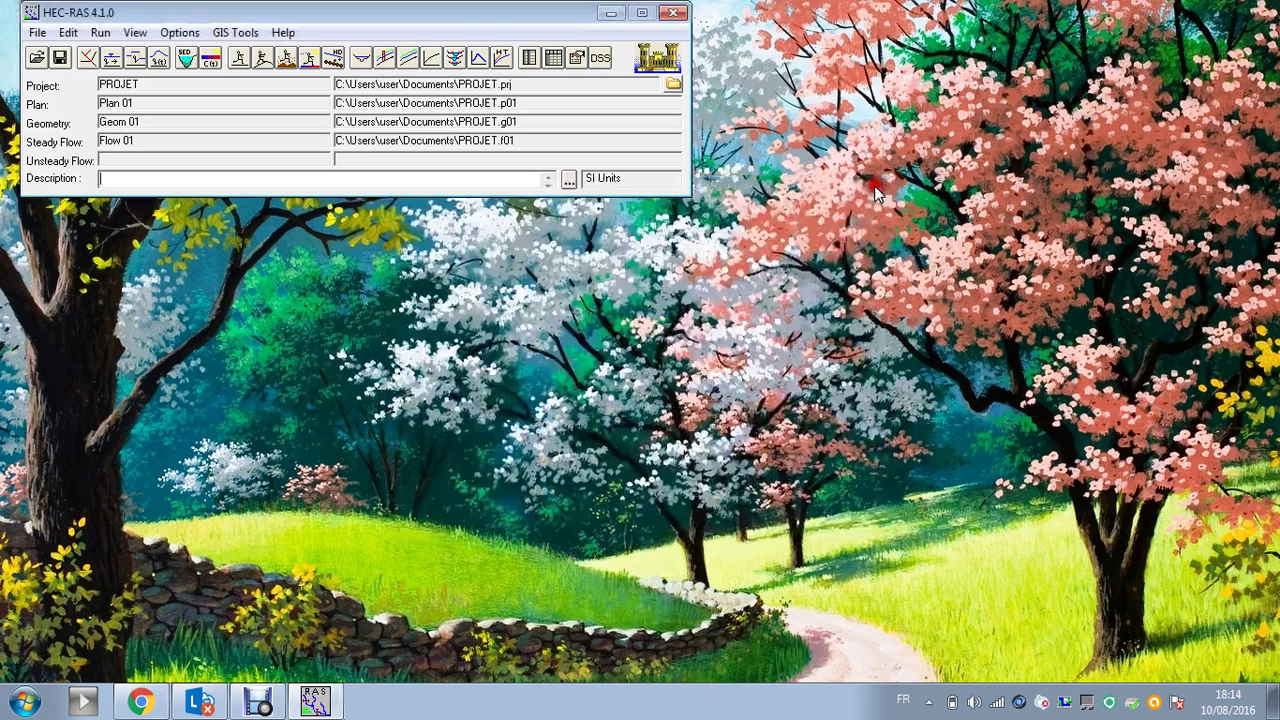
- View the water surface profile plot with its reach and profile selections, check the animation control, and close the plot
left_click(385, 57)
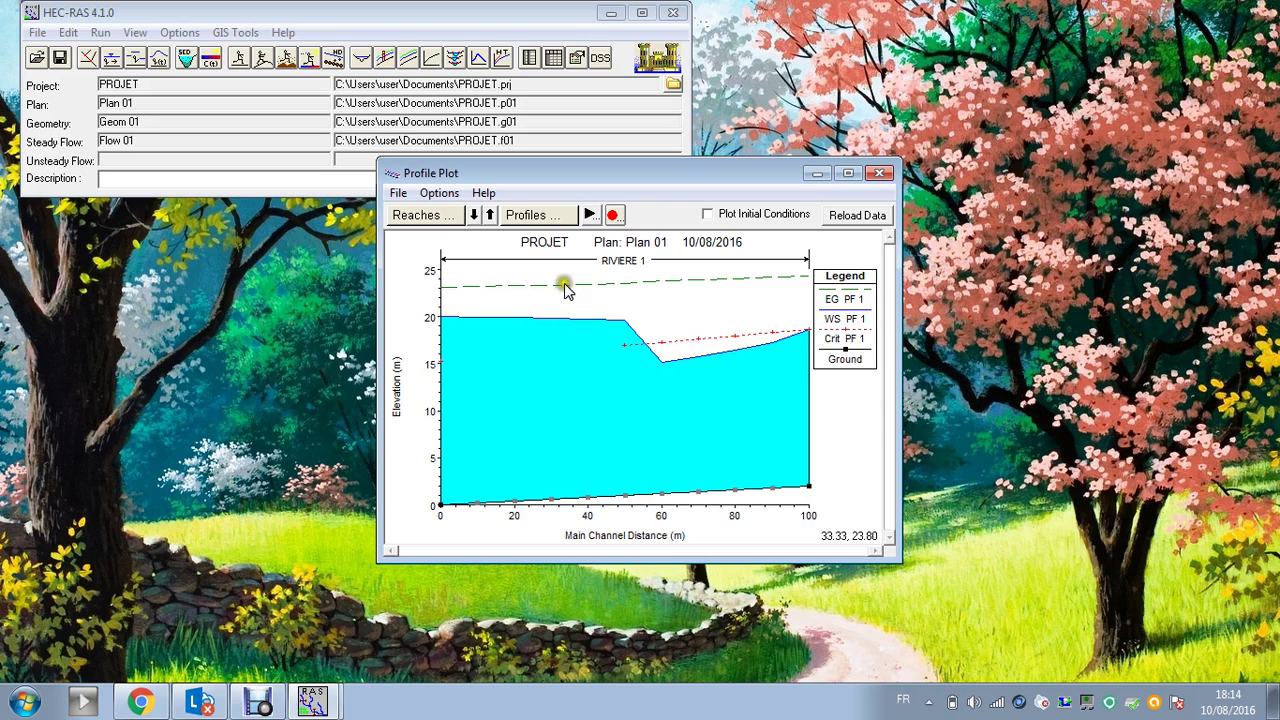
left_click(474, 217)
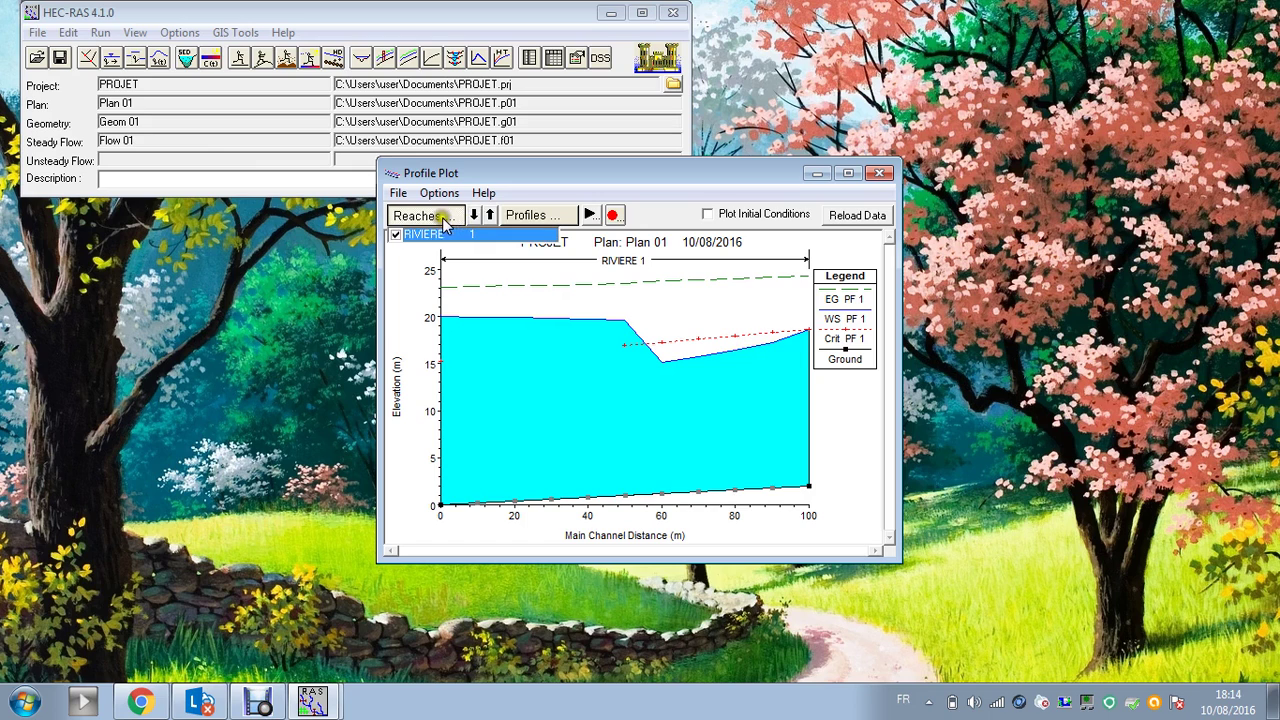
left_click(516, 218)
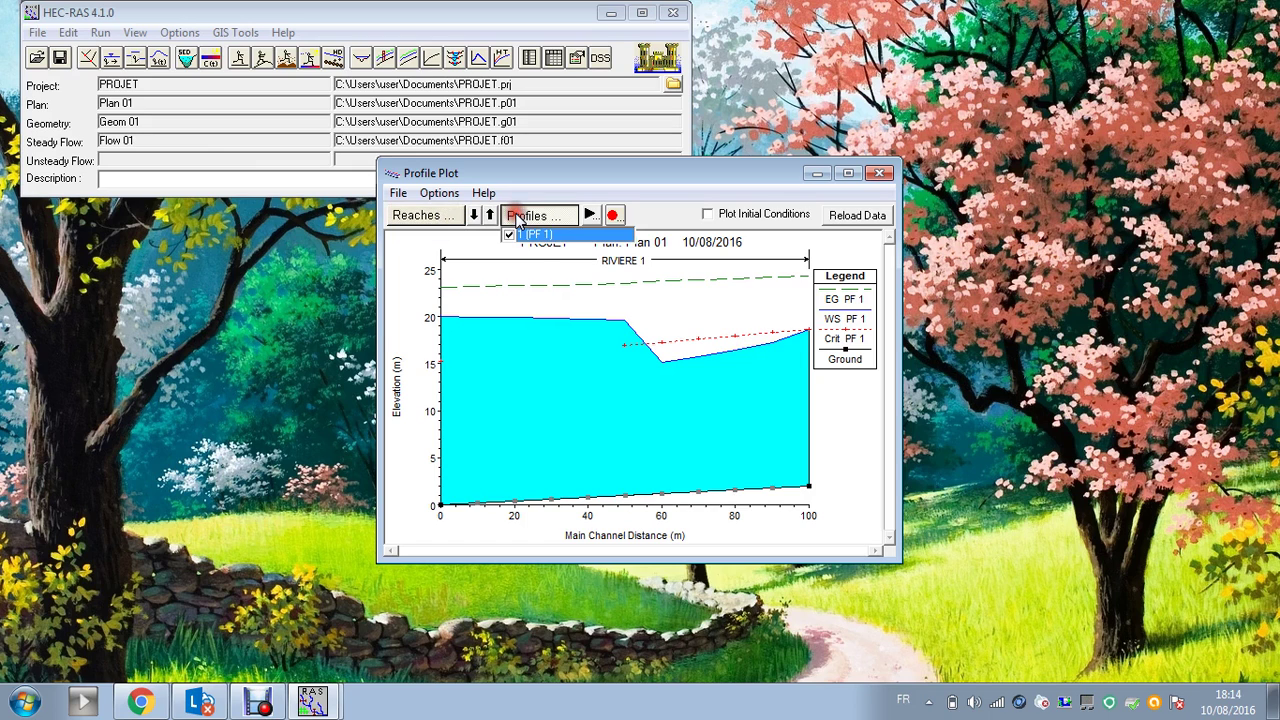
left_click(590, 218)
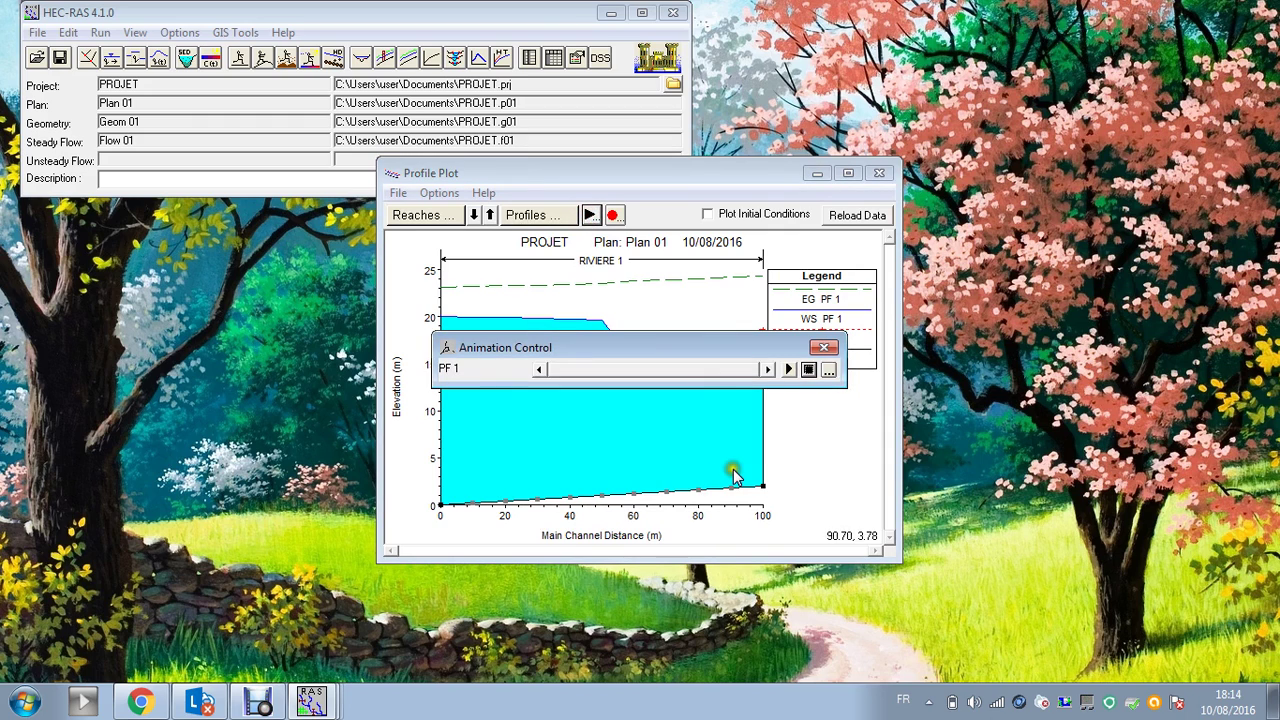
left_click(760, 370)
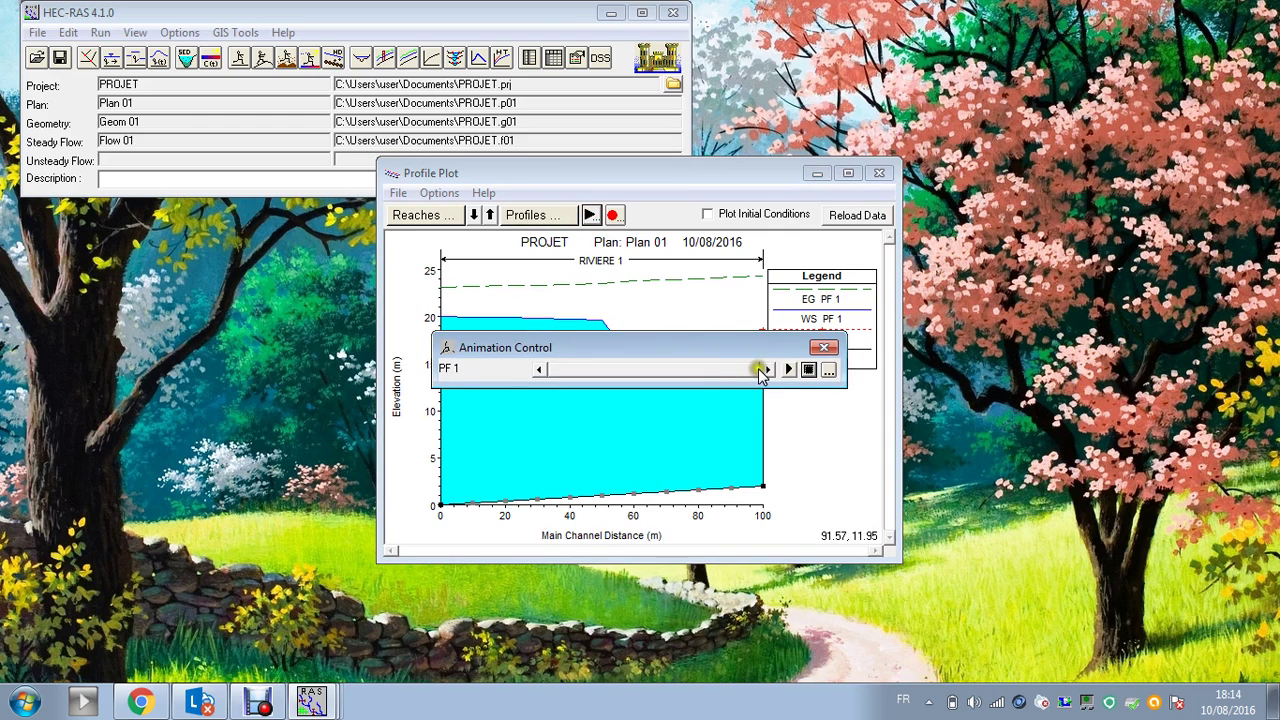
left_click(823, 347)
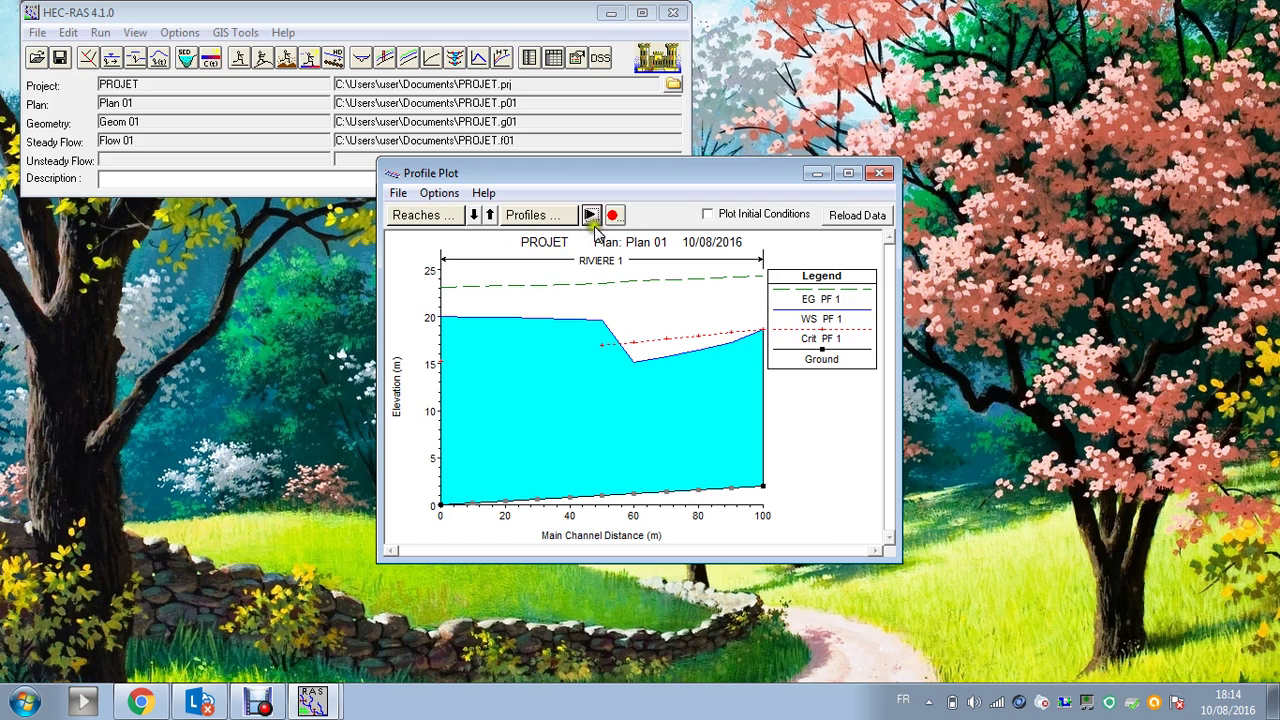
left_click(879, 174)
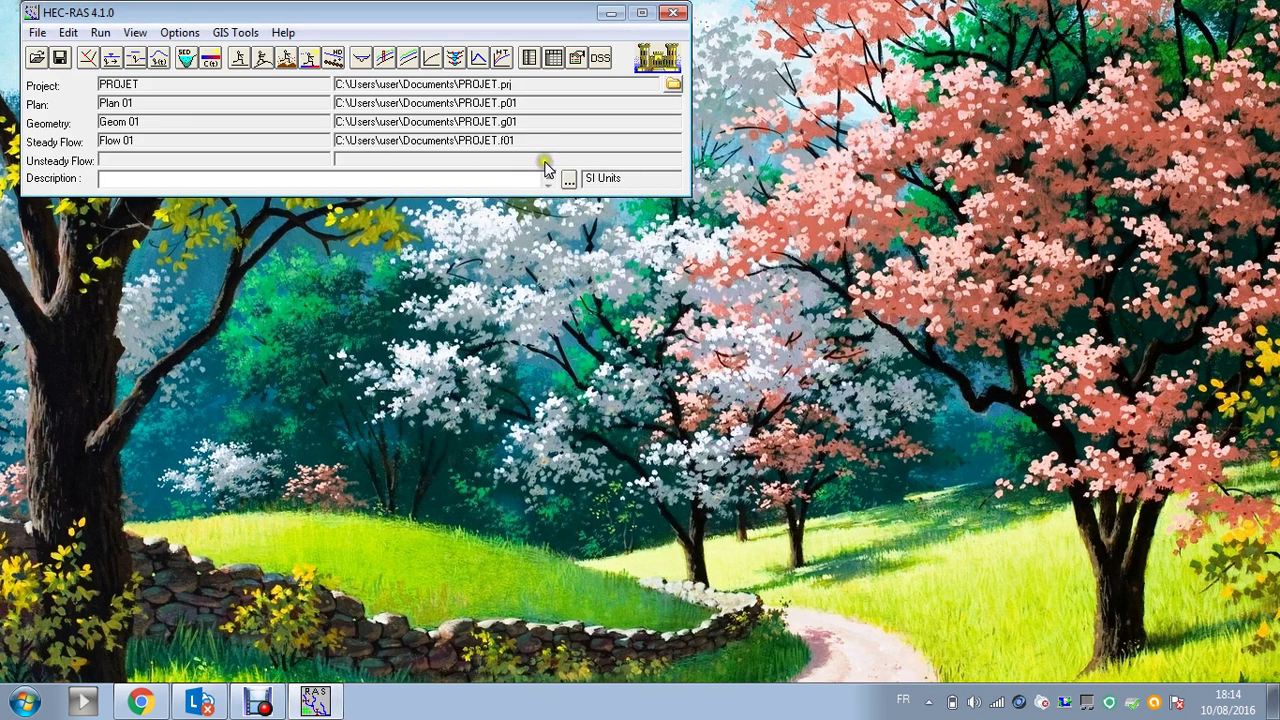
- View the channel velocity profile along the reach and close the plot
left_click(410, 58)
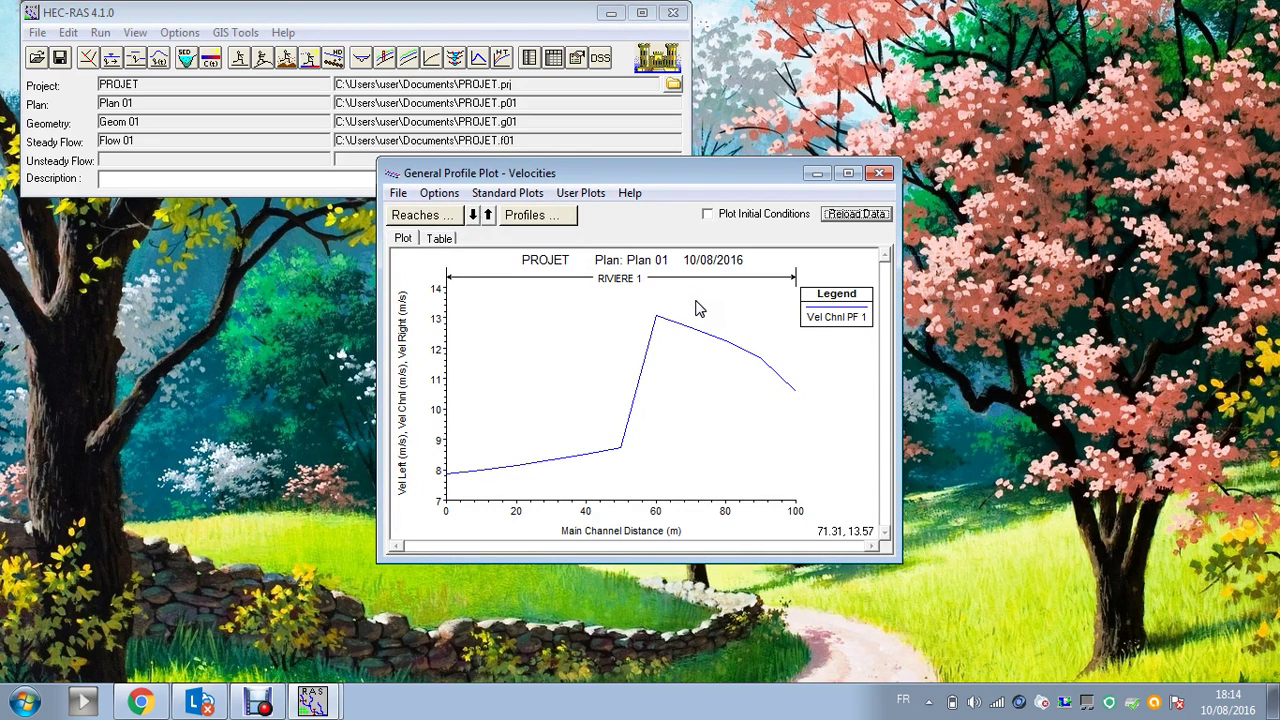
left_click(879, 174)
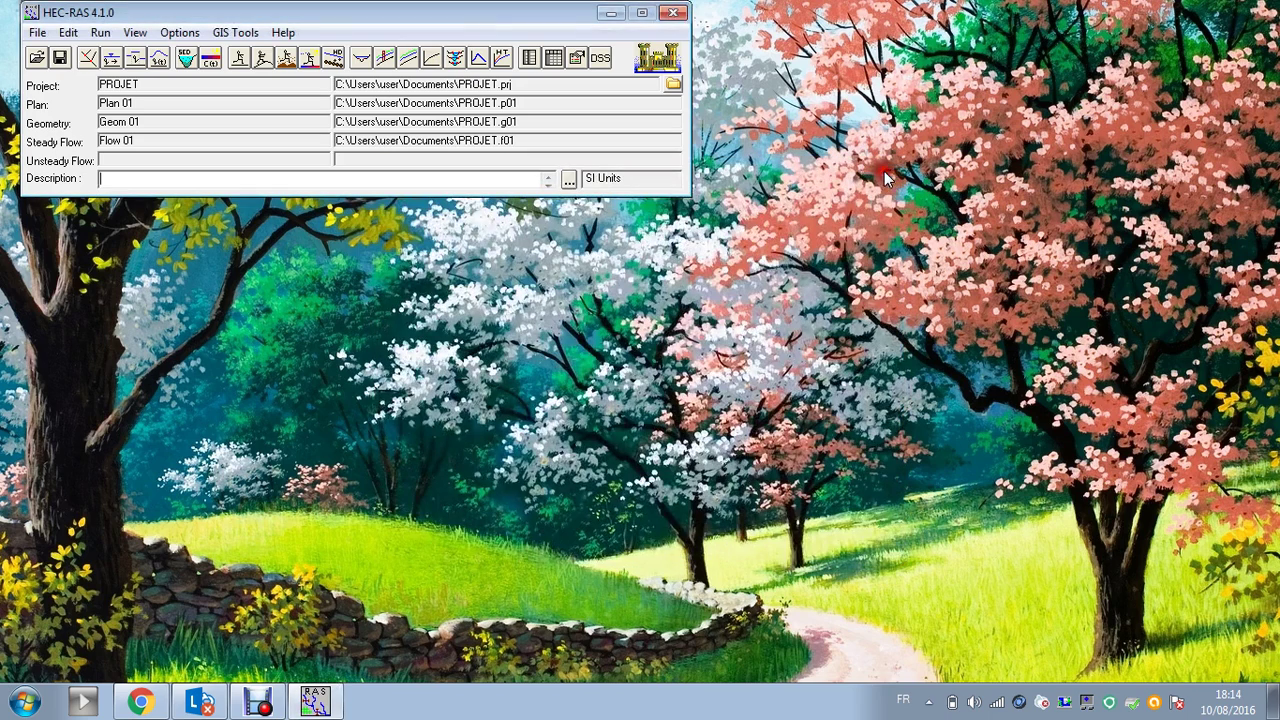
- Open the X-Y-Z perspective plot in a maximized window and rotate it to examine the reach from different angles
left_click(453, 59)
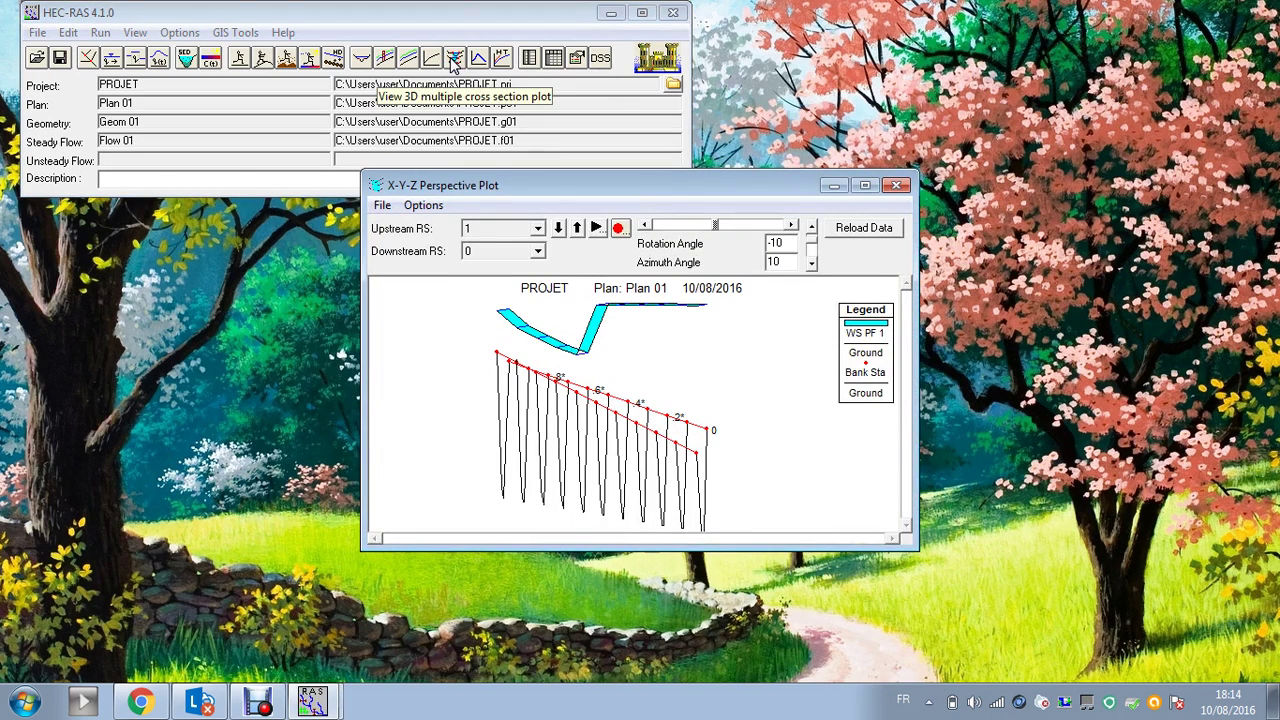
left_click(864, 186)
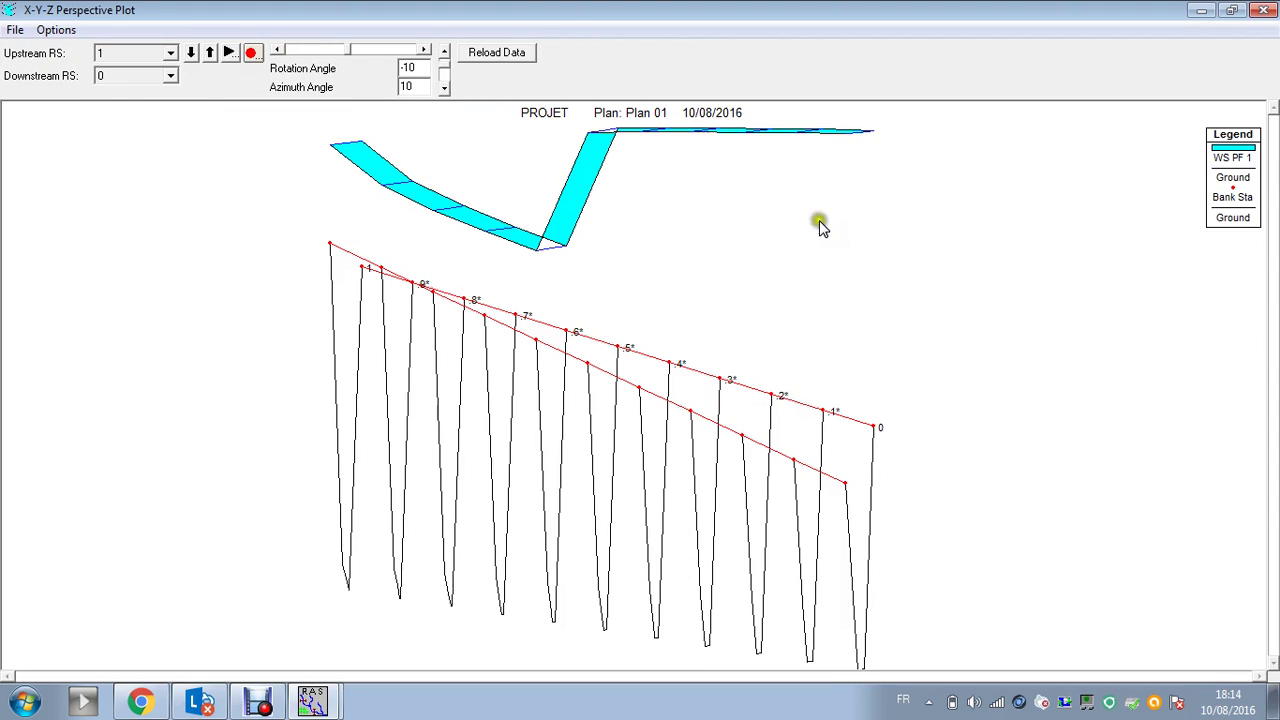
left_click_drag(423, 50, 397, 55)
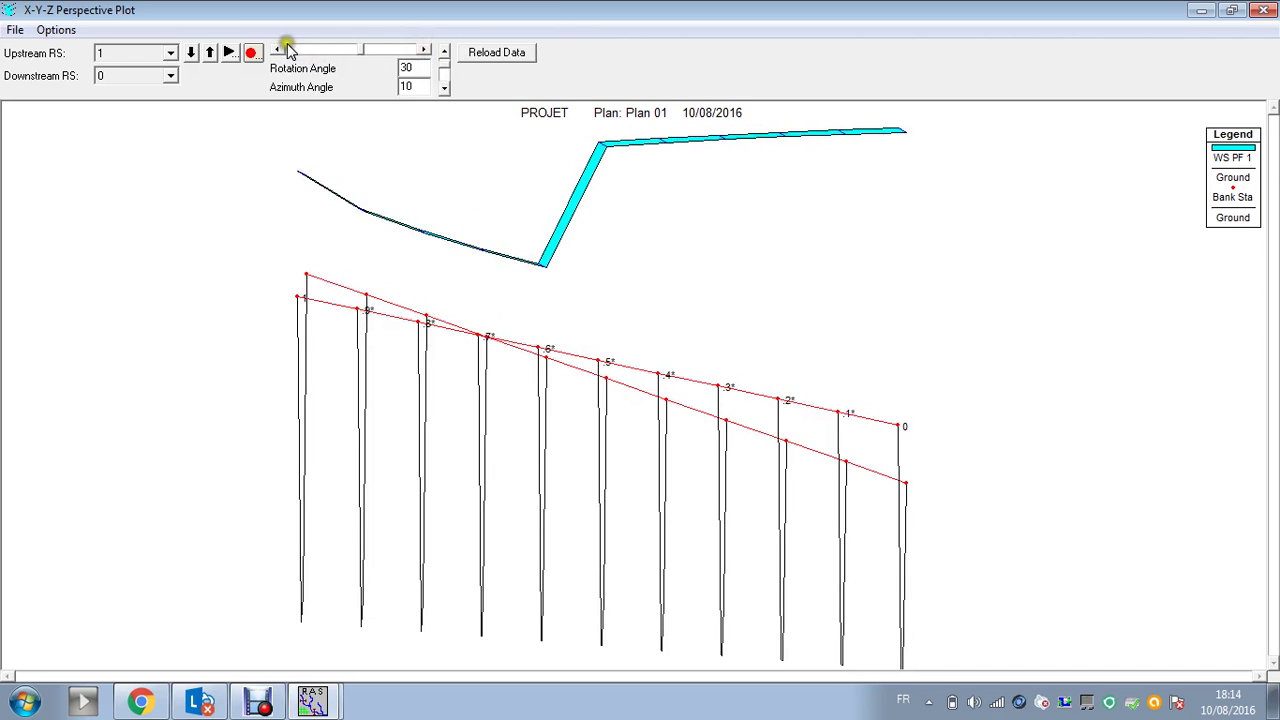
left_click_drag(279, 51, 279, 51)
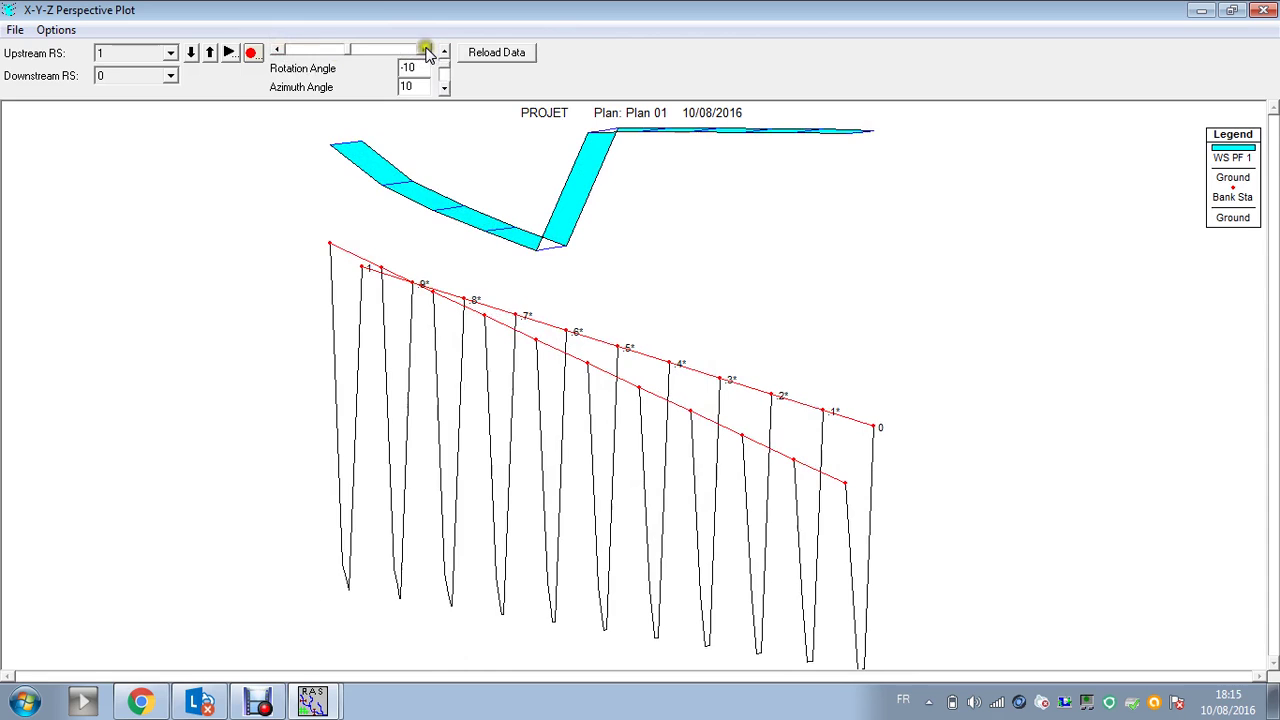
left_click_drag(426, 52, 426, 52)
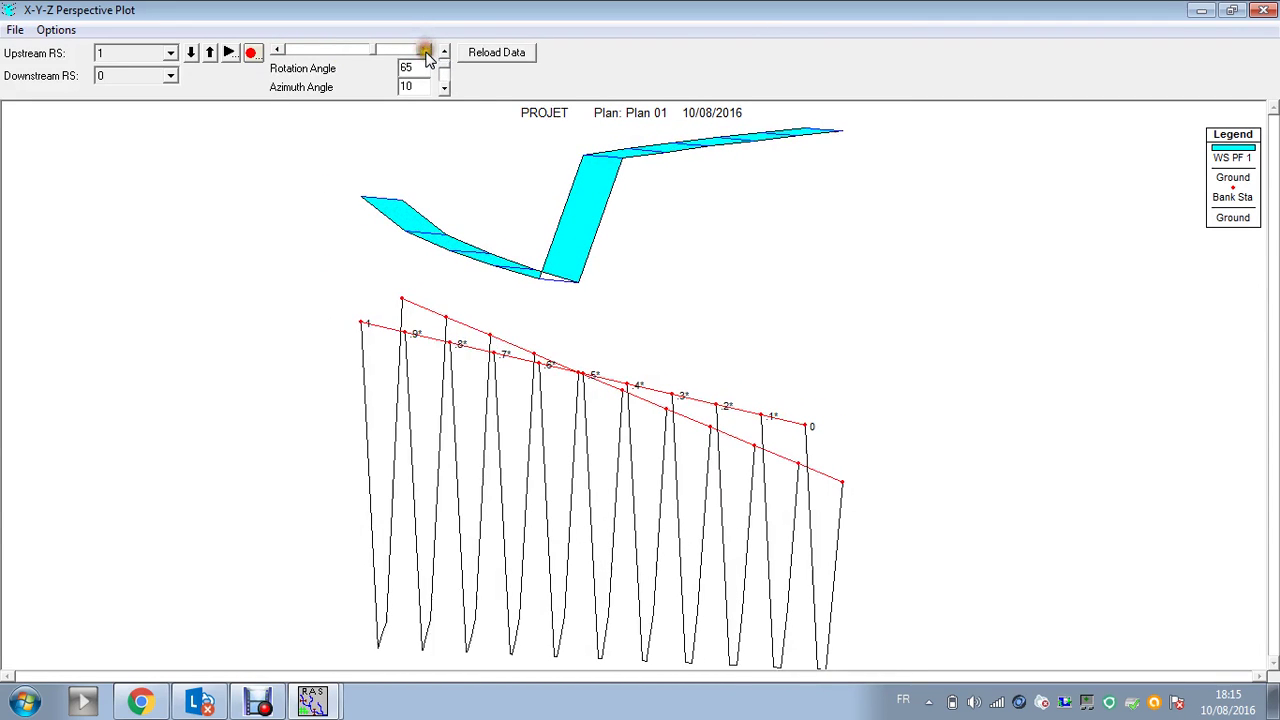
left_click(283, 50)
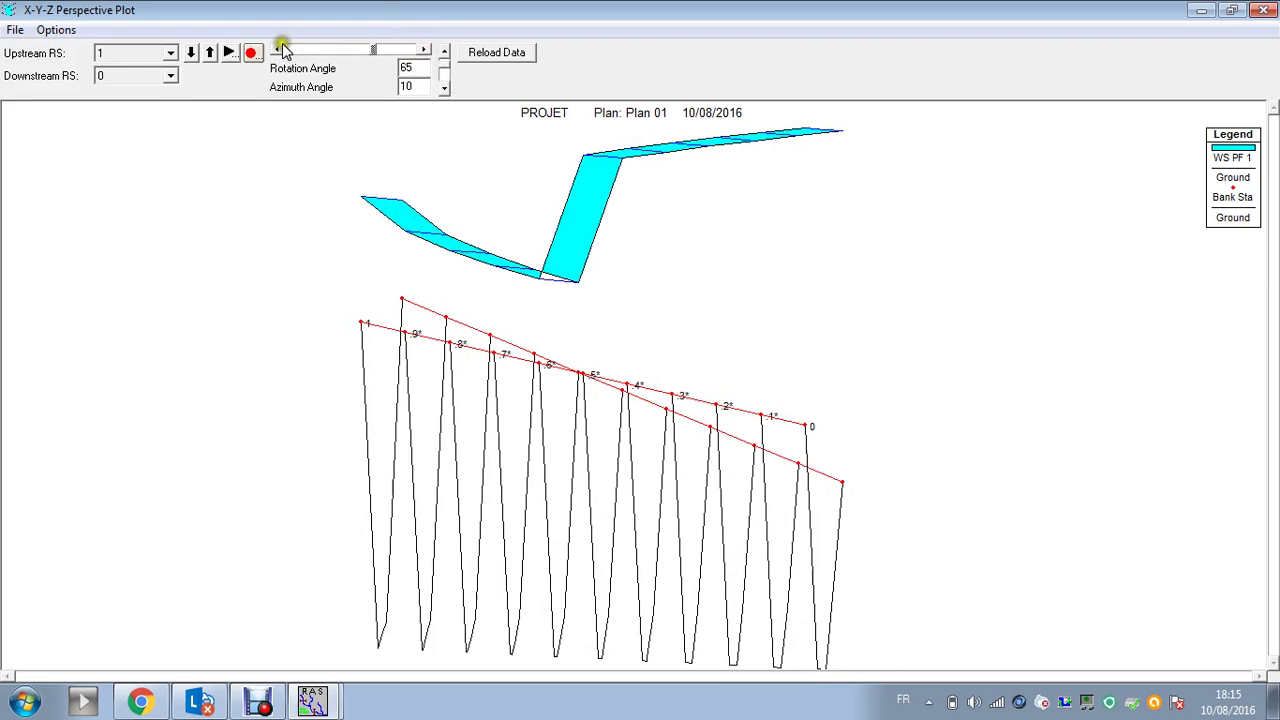
left_click_drag(278, 52, 278, 52)
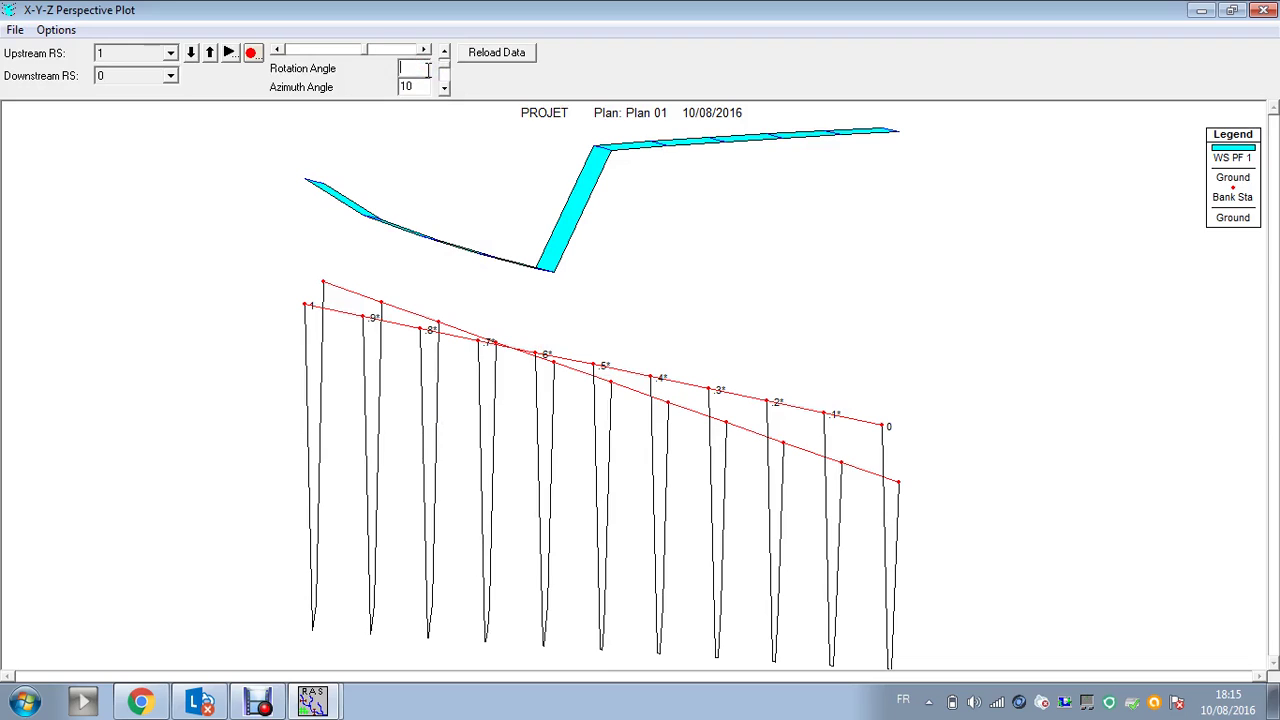
- Set the perspective plot's rotation angle to 30 and its azimuth angle to 20
key("Tab")
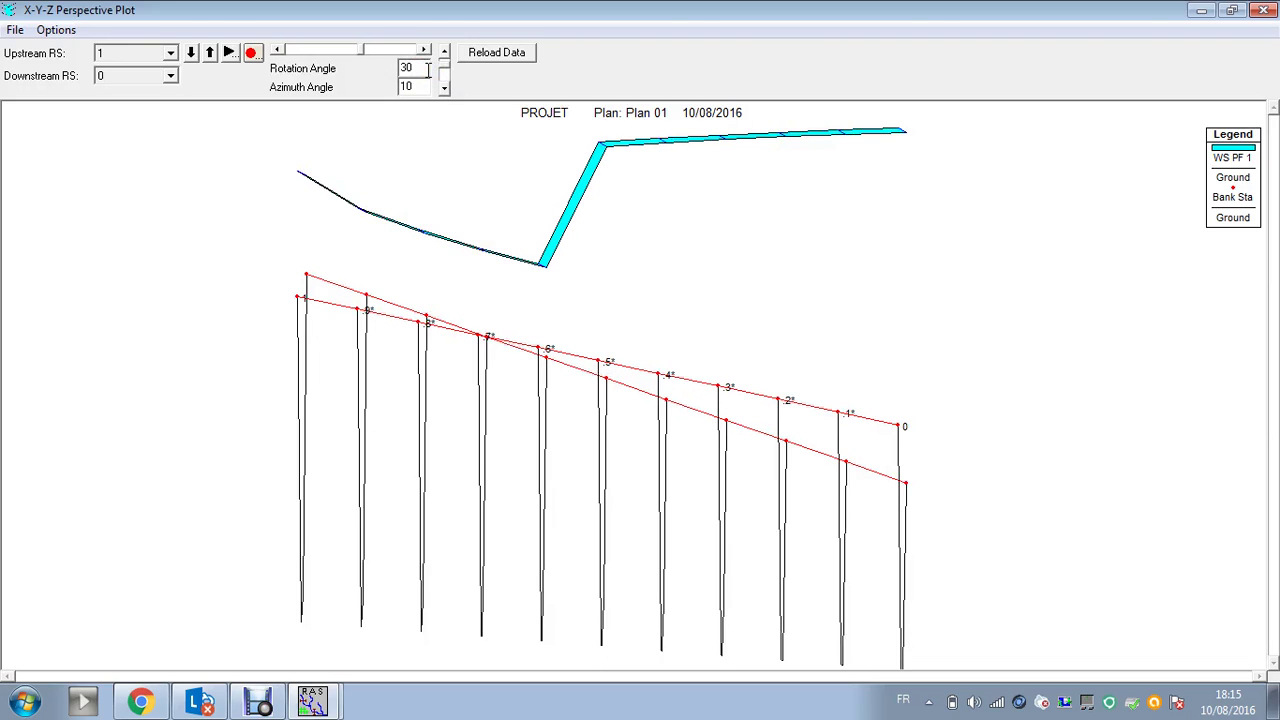
left_click(428, 87)
key("BackSpace")
key("Tab")
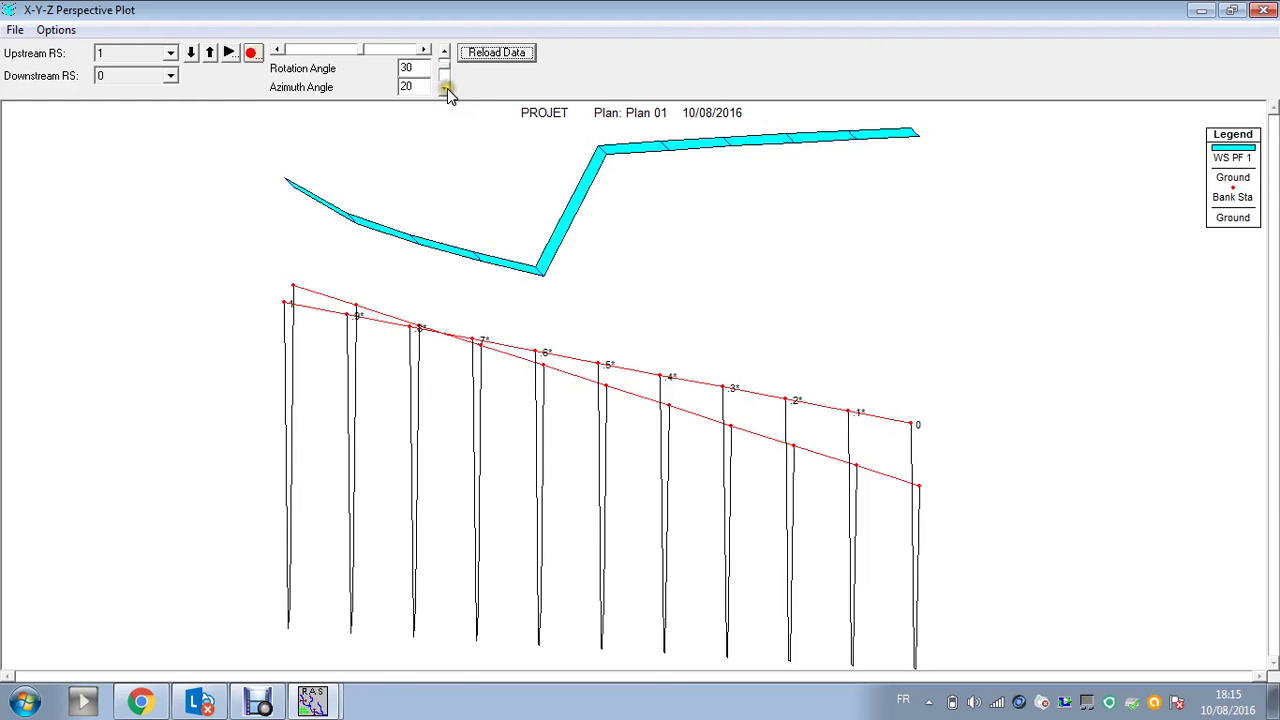
- Tilt the perspective plot up and down, ending at an azimuth angle of 47
left_click(445, 88)
left_click(445, 52)
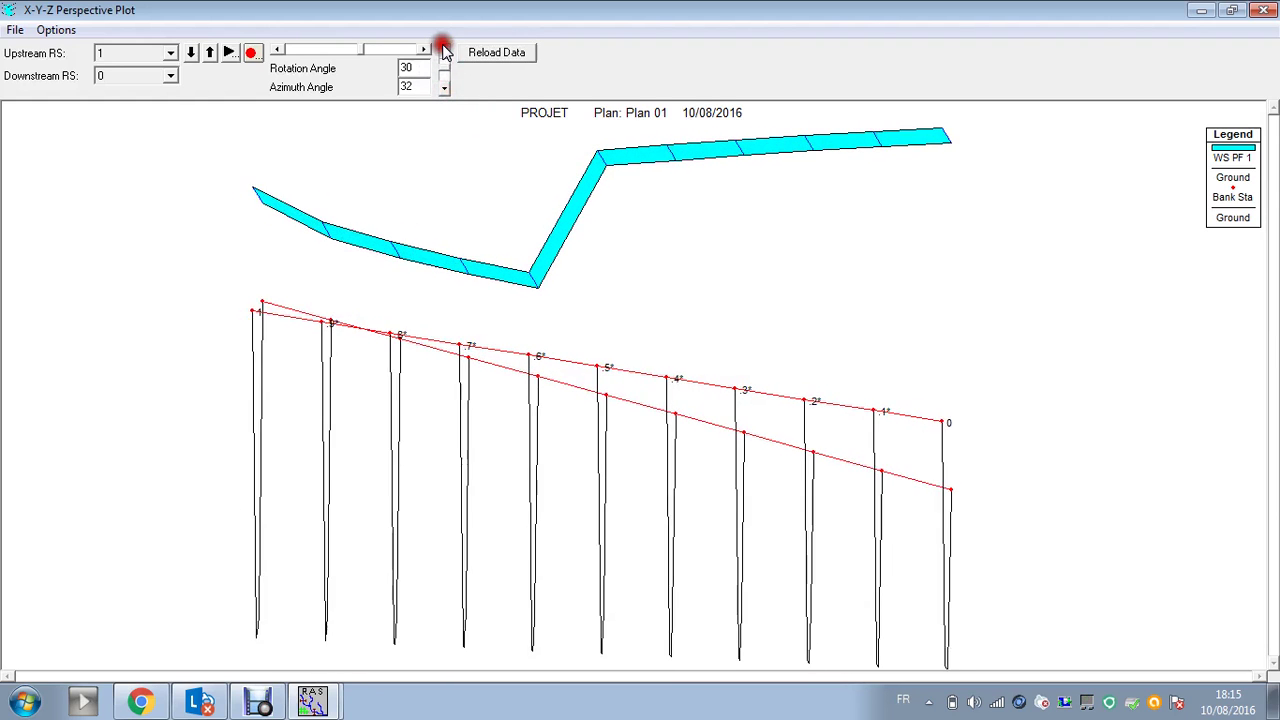
left_click(443, 88)
left_click_drag(443, 90, 443, 90)
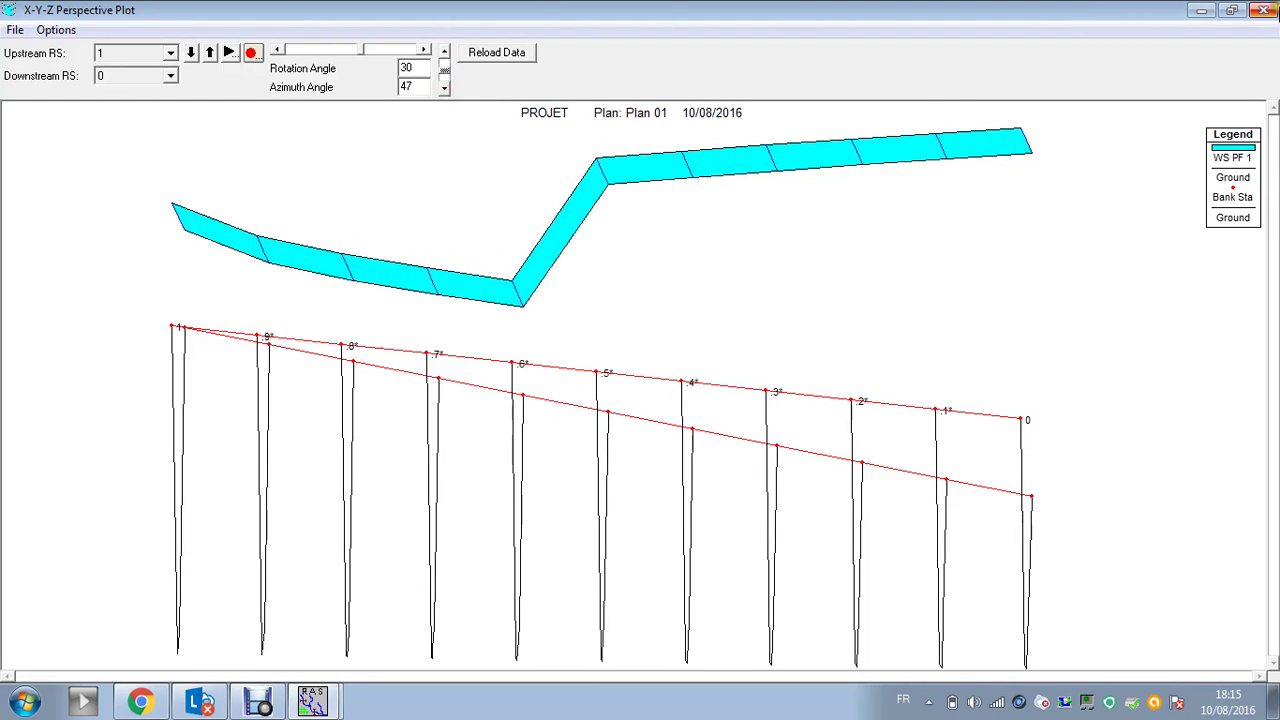
- Close the perspective plot, then view the cross section plot at river station .2* and close it
left_click(1264, 11)
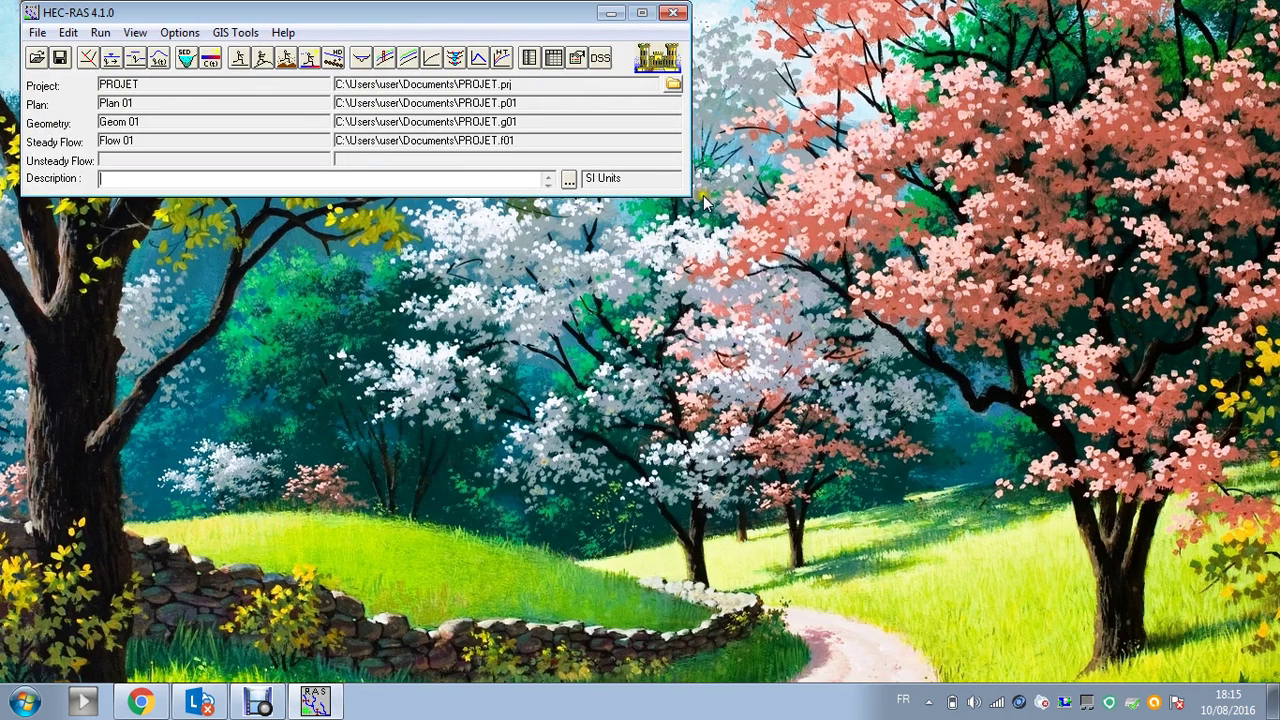
left_click(362, 58)
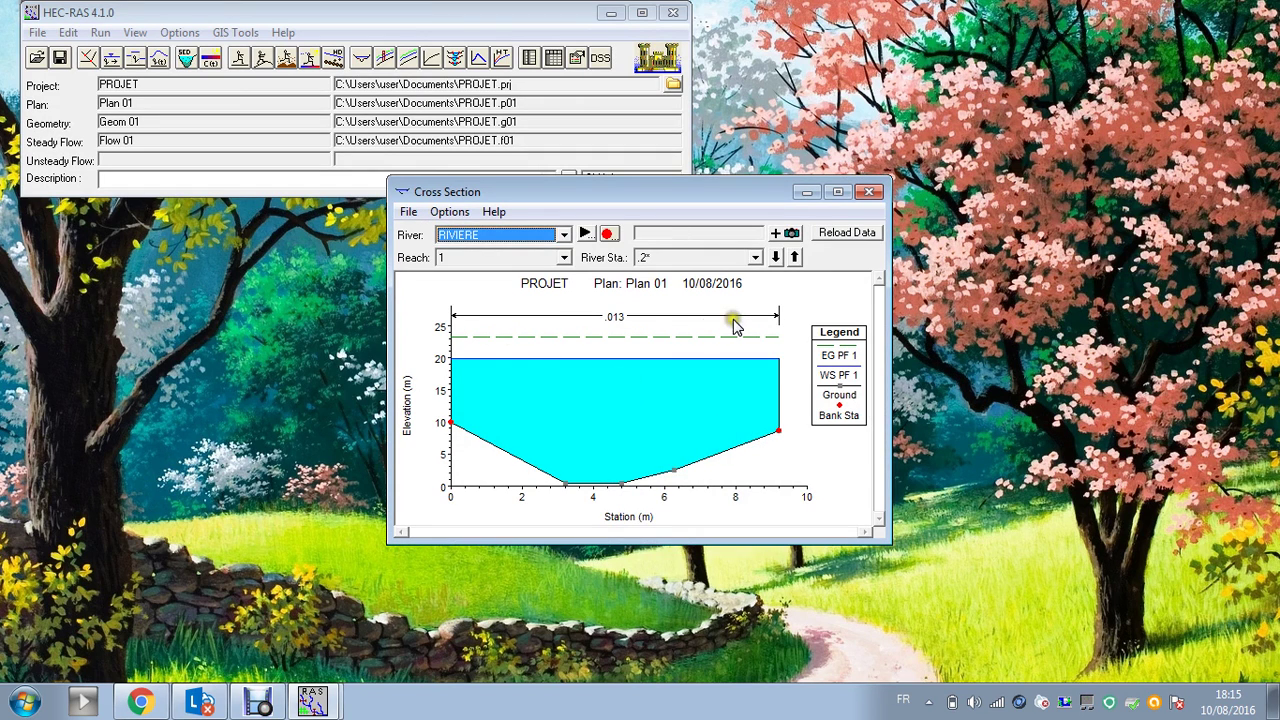
left_click(869, 192)
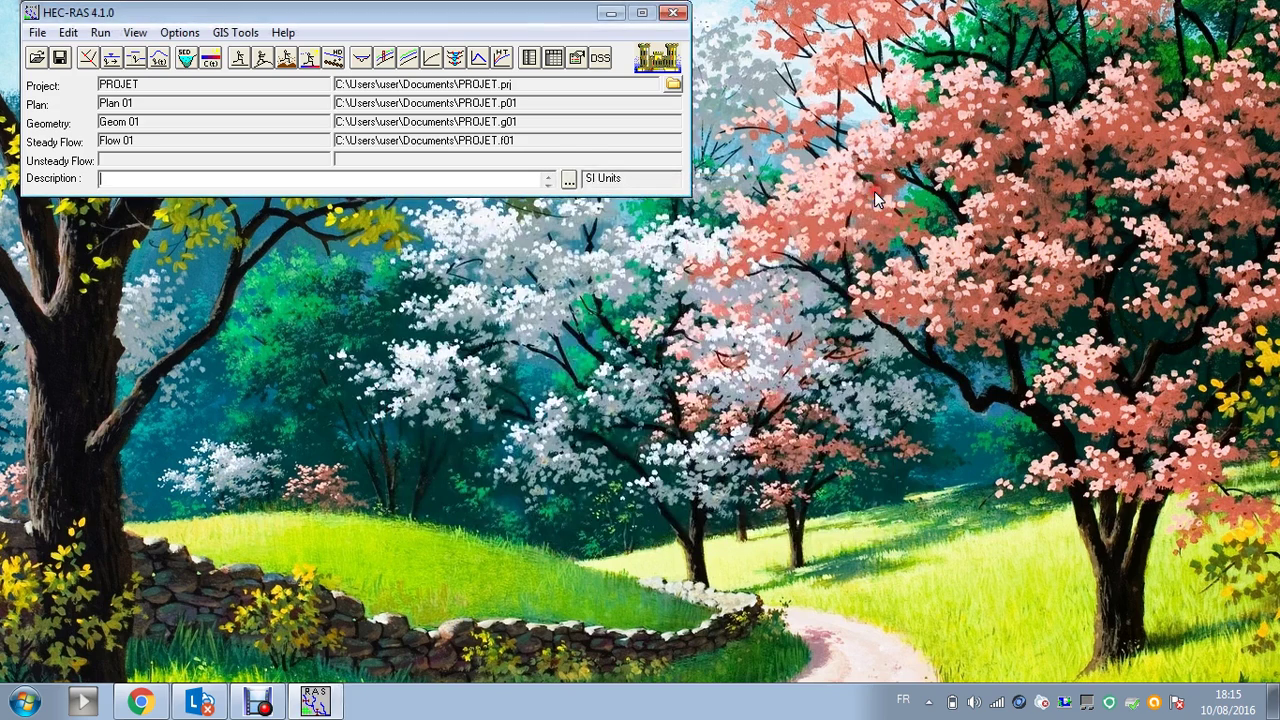
- Open the geometric data, look over the bridge and culvert editor for the river reach, and close that editor
left_click(87, 59)
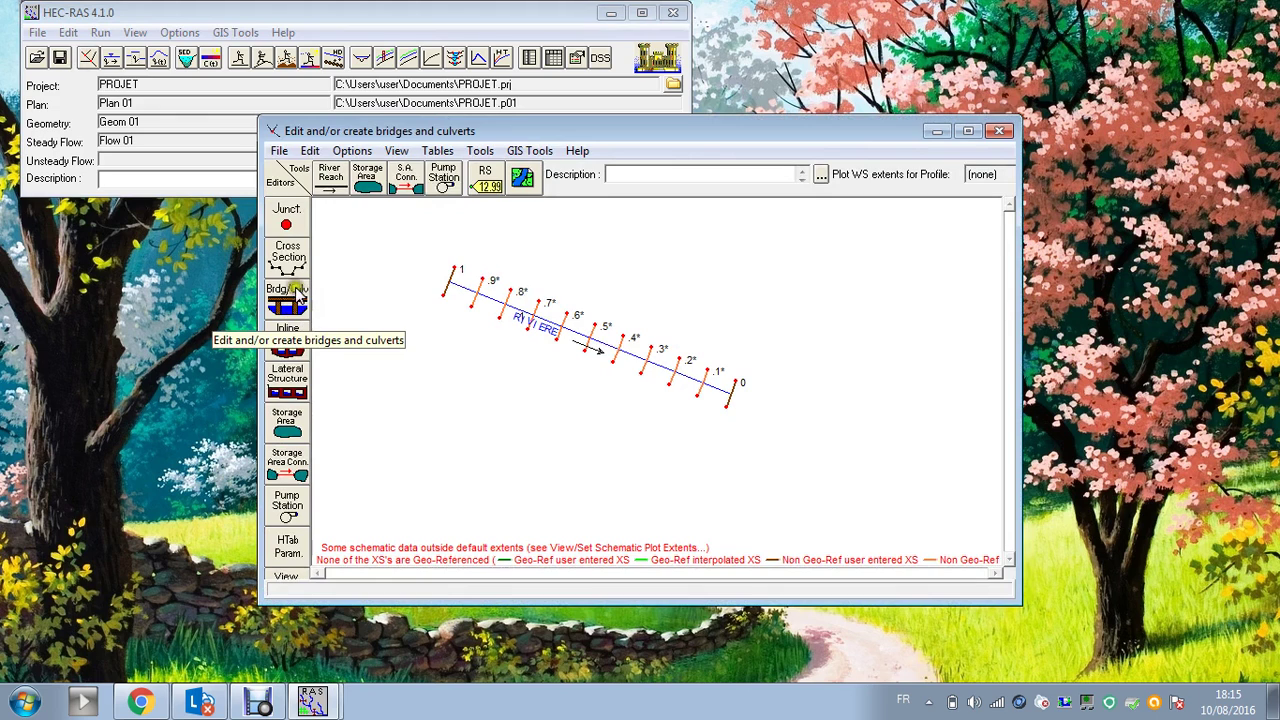
left_click(290, 302)
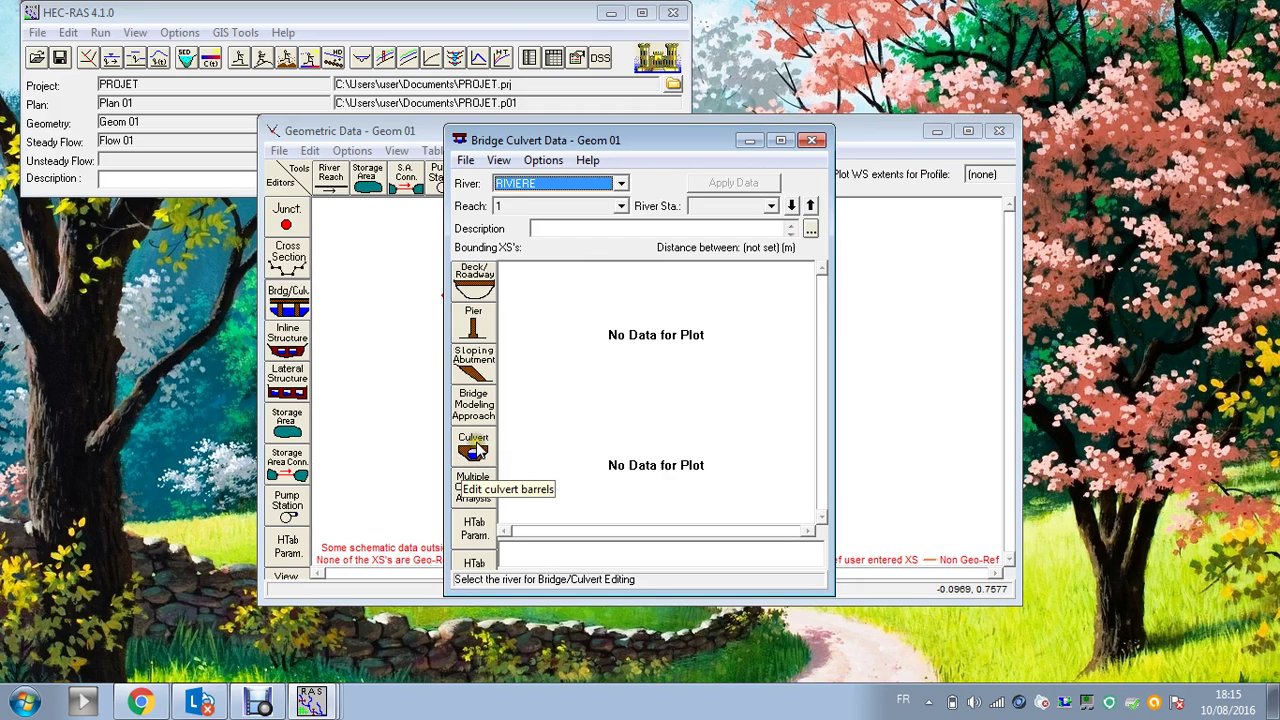
left_click(813, 141)
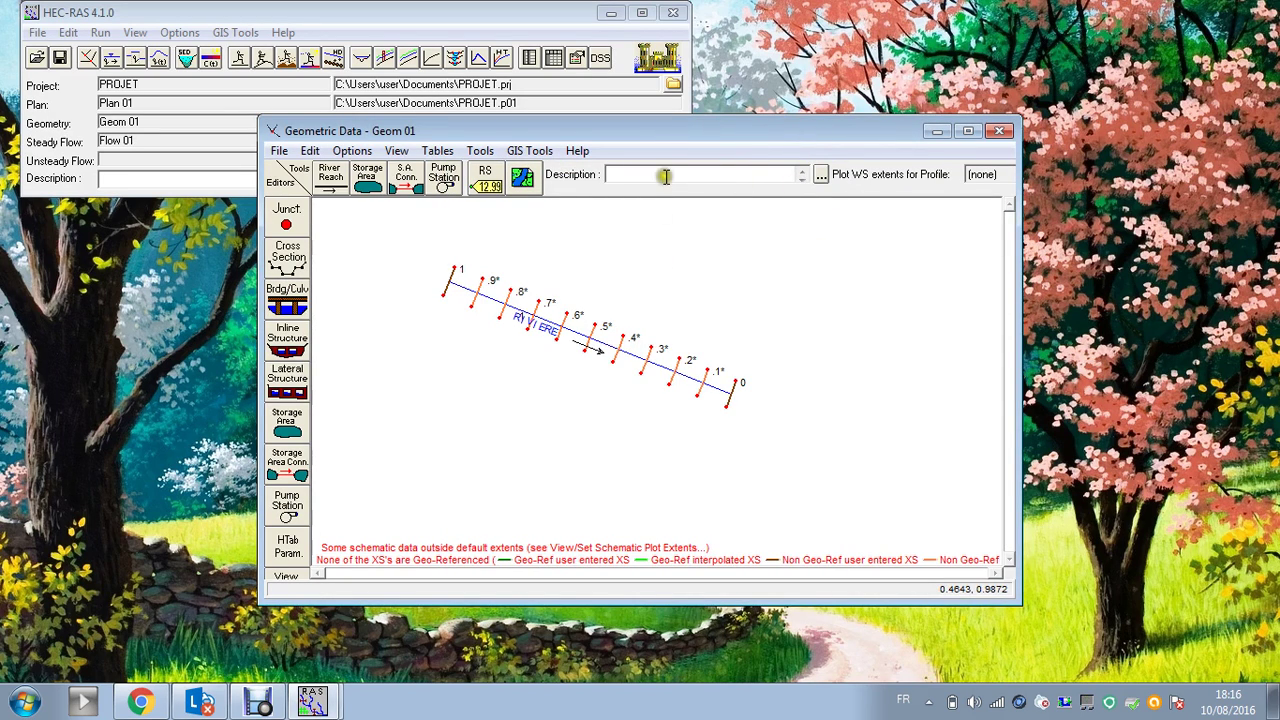
left_click(539, 20)
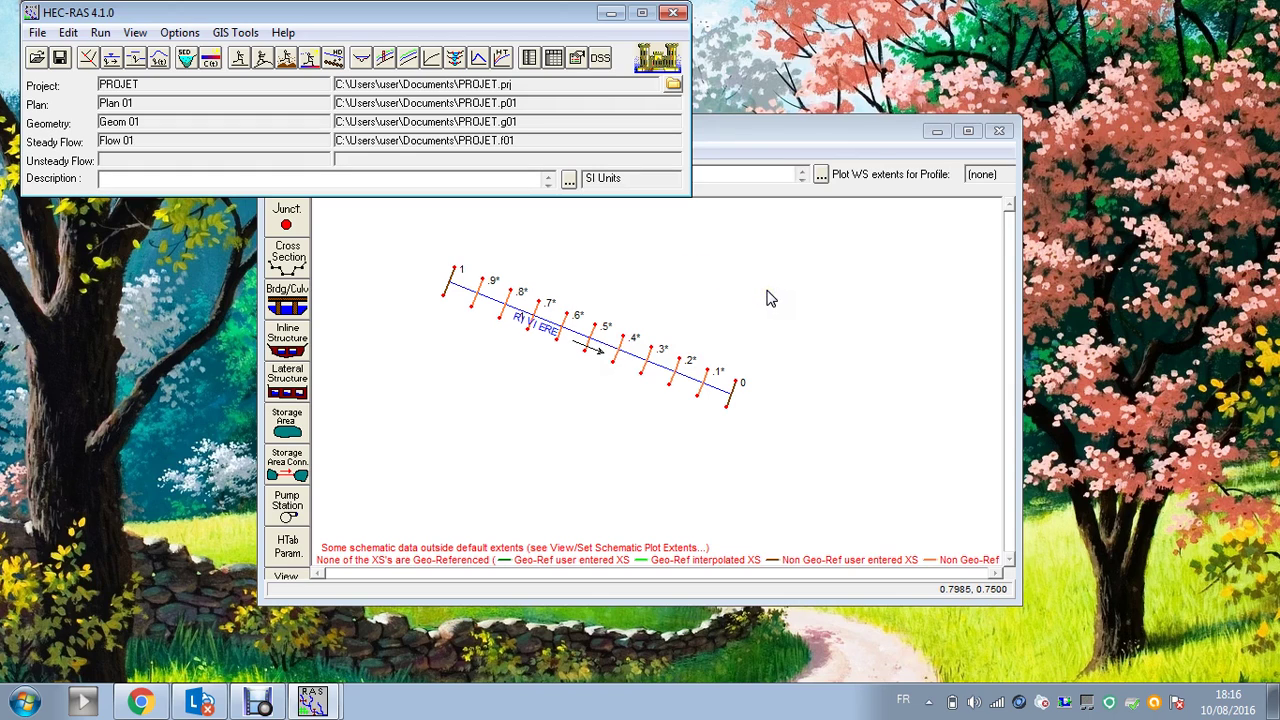
left_click(870, 150)
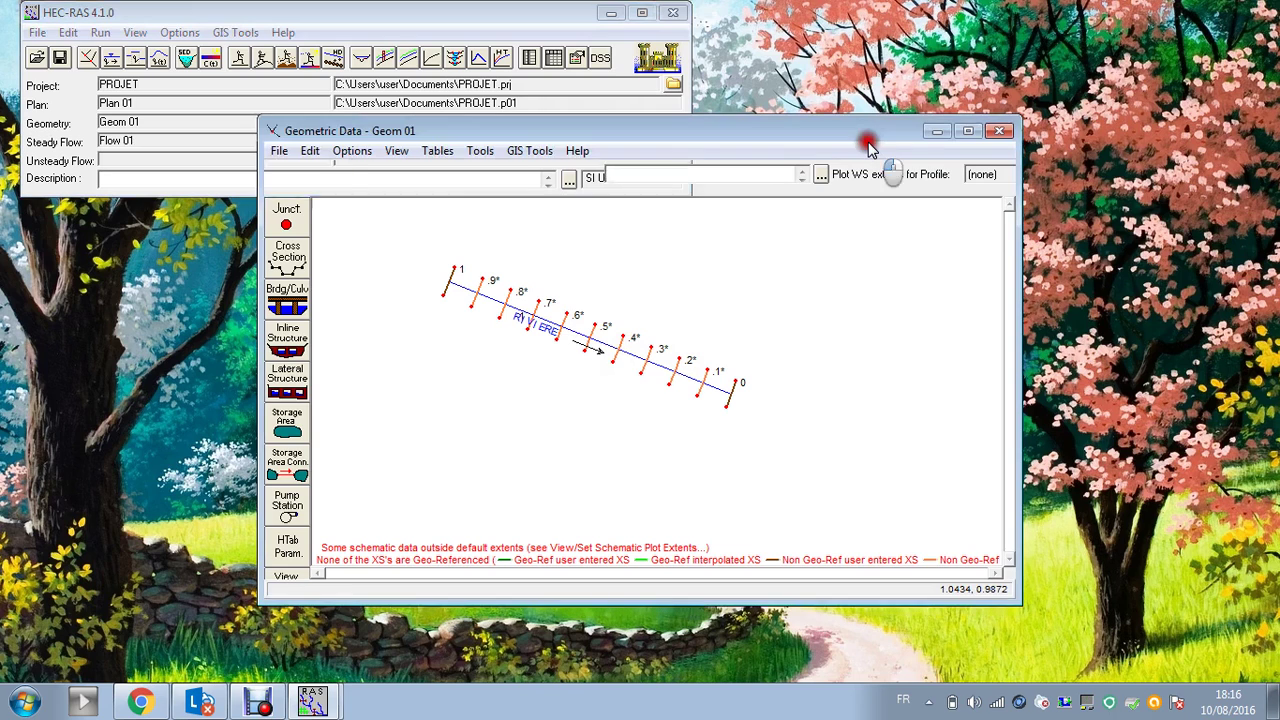